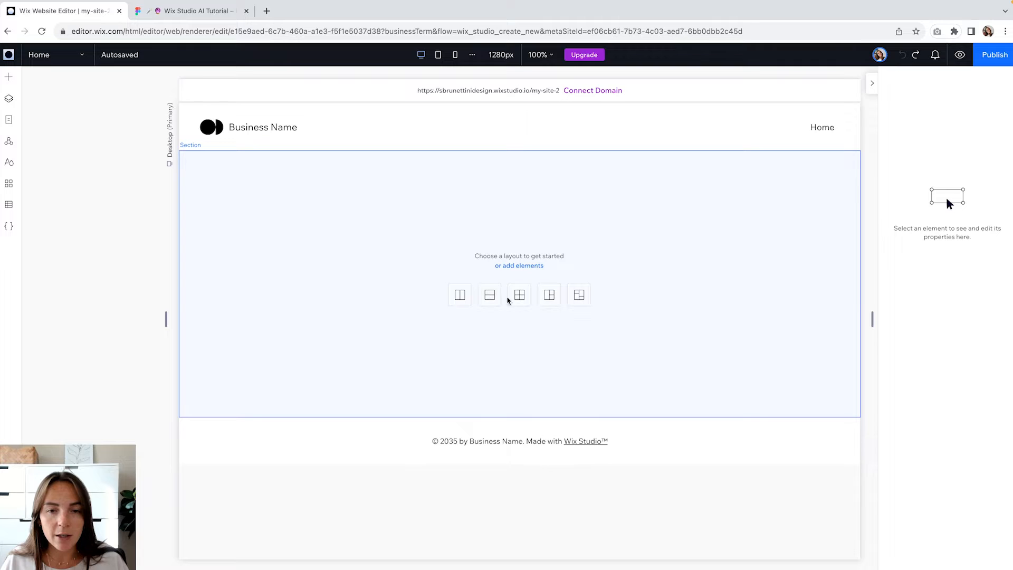
Check the hero layout in the Figma design, and in the Wix Studio editor divide the blank section into two columns
left_click(338, 203)
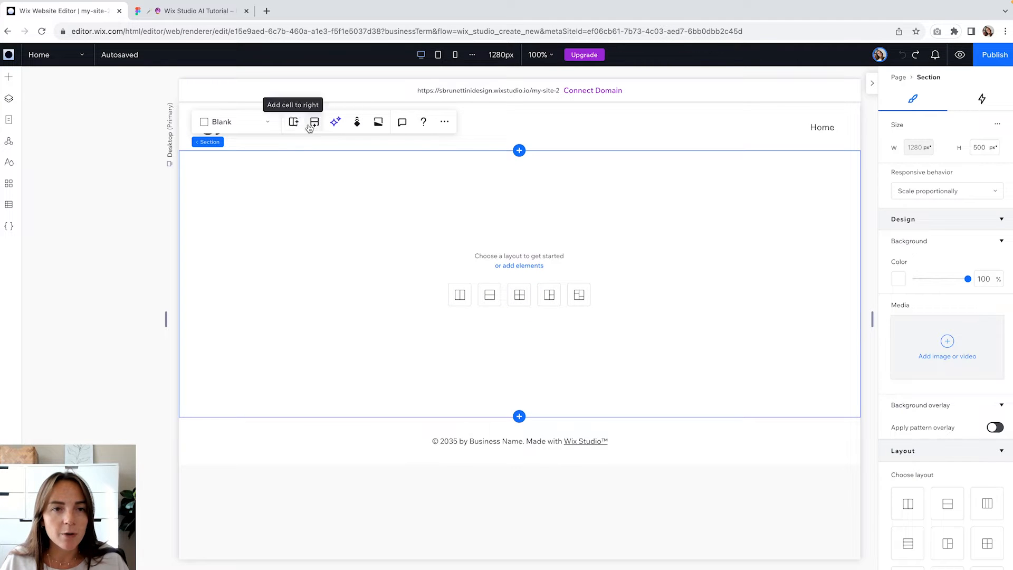
left_click(204, 12)
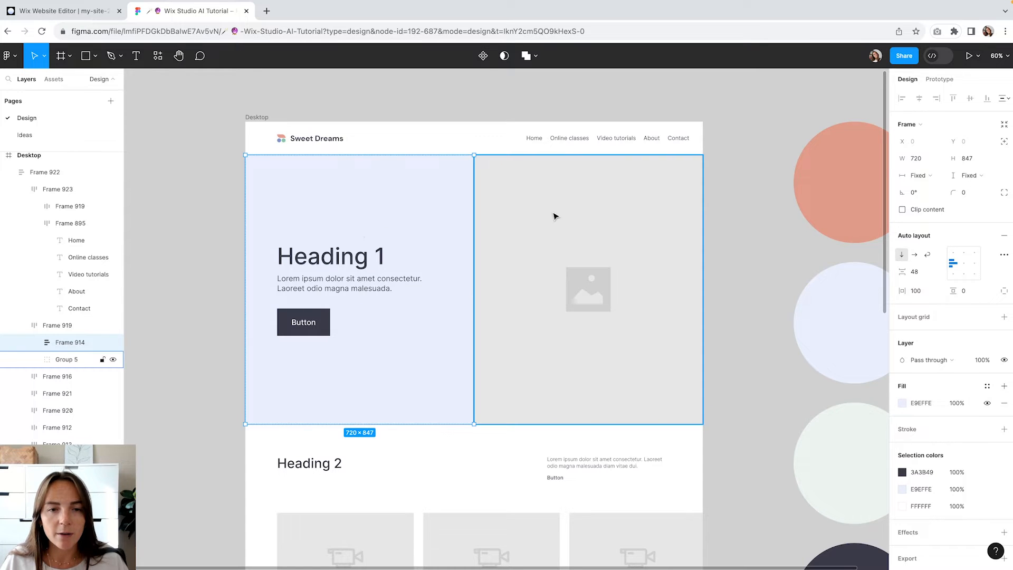
left_click(77, 17)
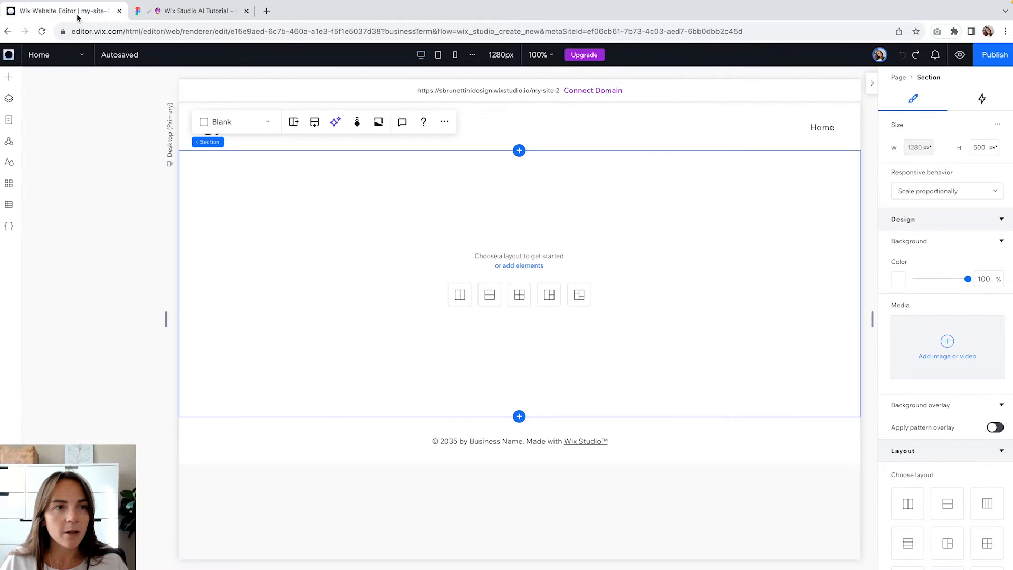
left_click(460, 295)
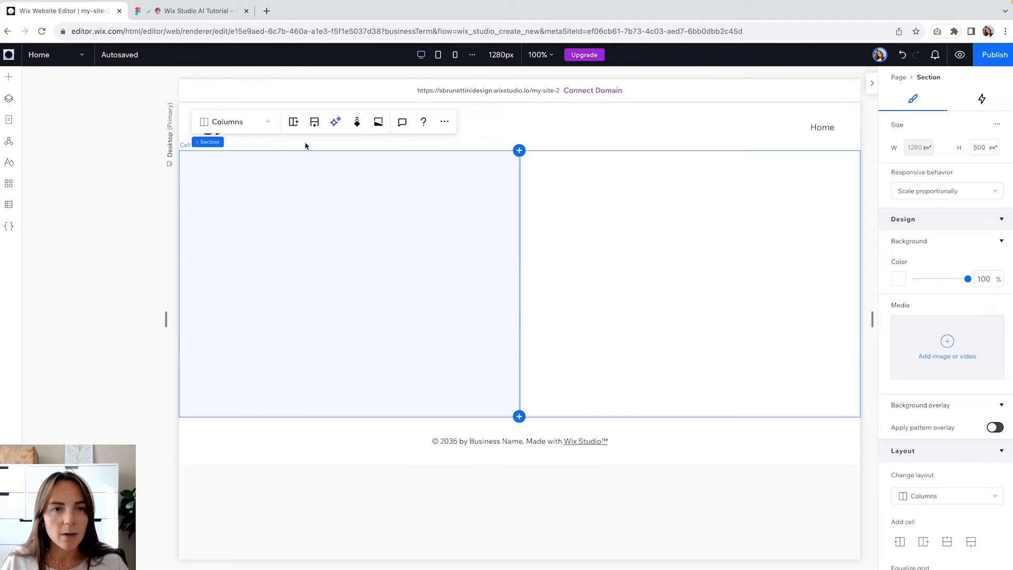
Try splitting the section's left cell into two rows and shortening the upper one, and undo both changes
left_click(329, 215)
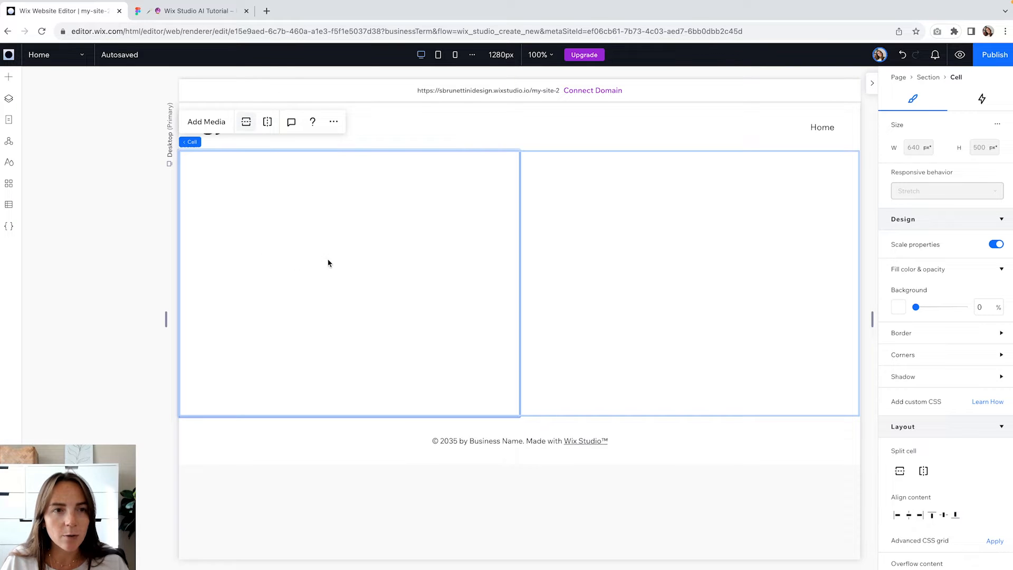
left_click(247, 121)
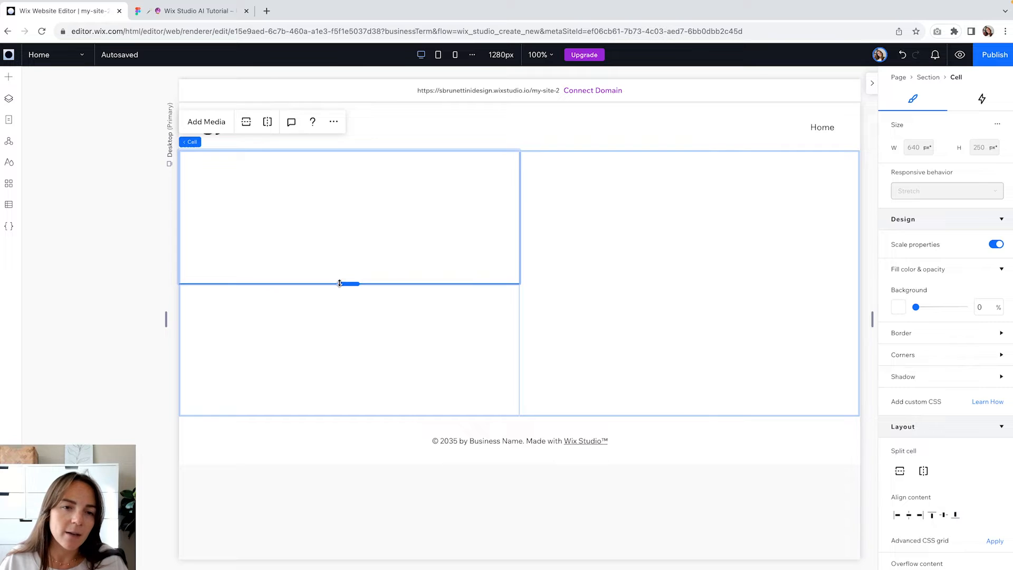
left_click_drag(339, 272, 339, 242)
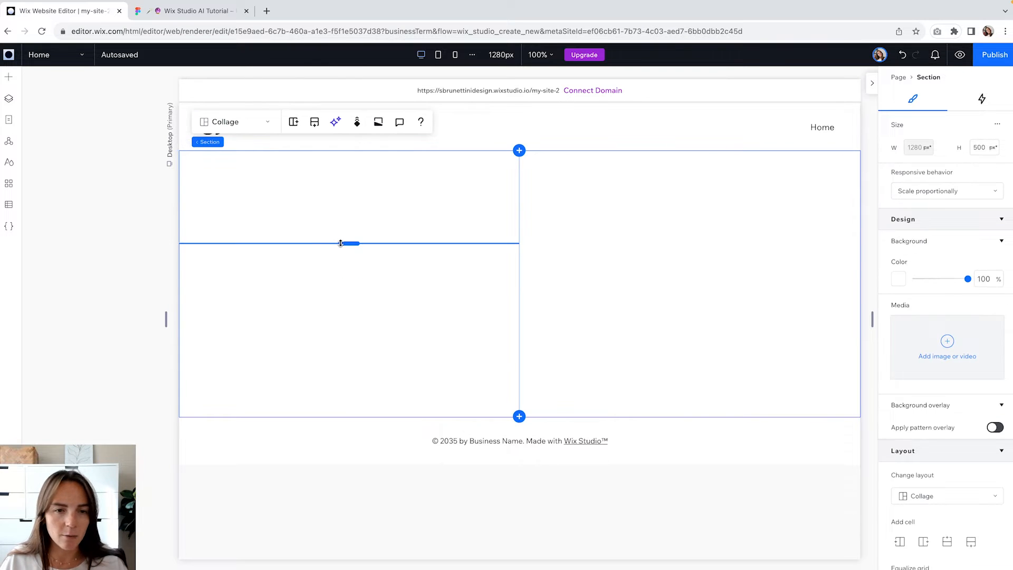
key("ctrl+z")
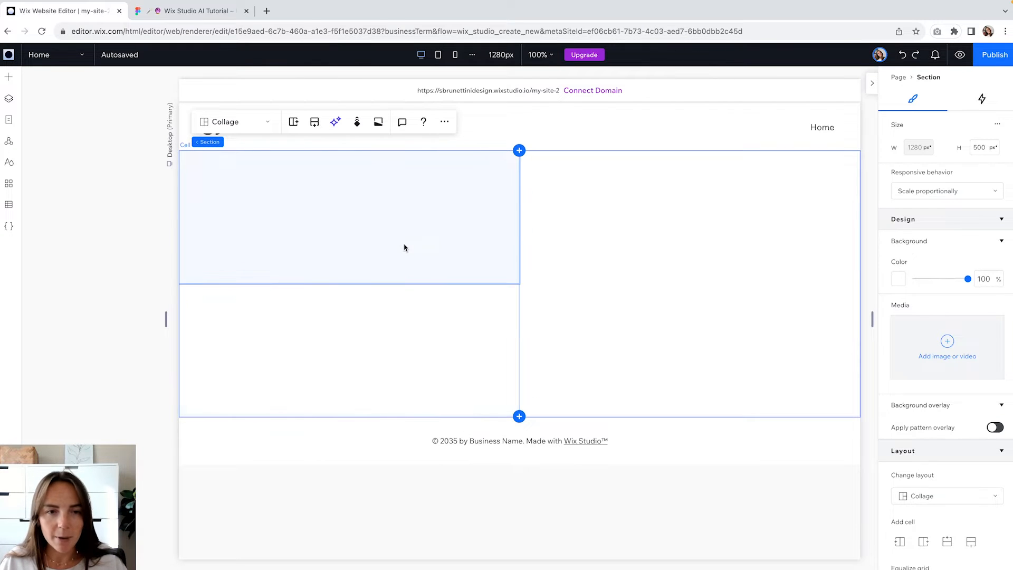
key("ctrl+z")
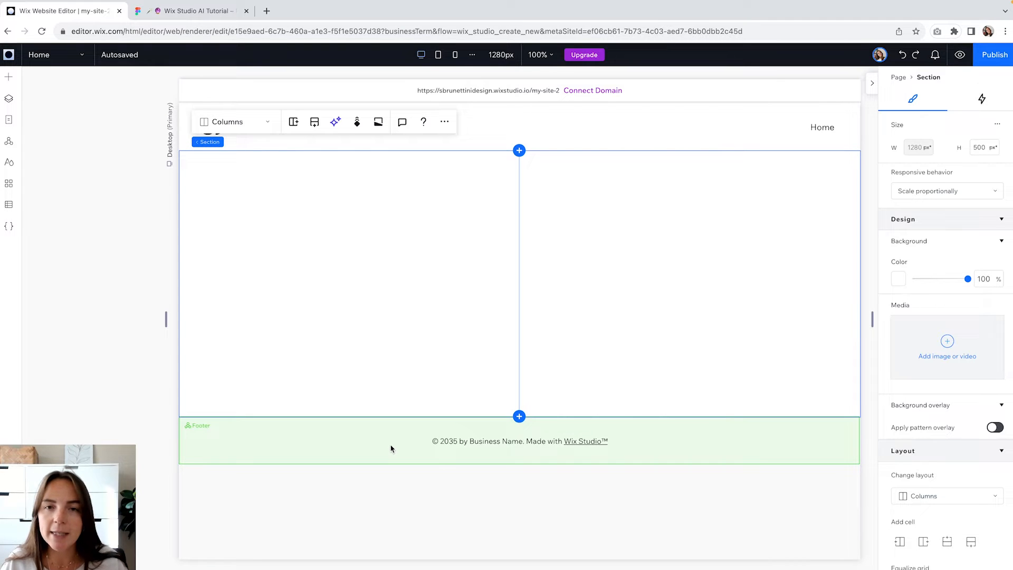
Add a title, a paragraph about 472 px wide beneath it, and a button below them in the section's left cell
left_click(10, 78)
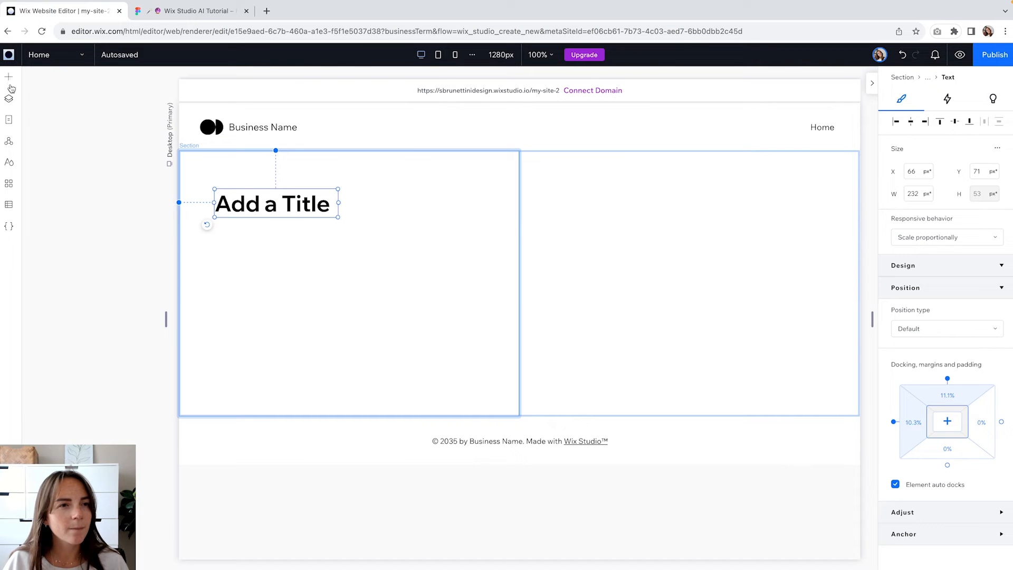
left_click(9, 78)
left_click_drag(260, 145, 310, 258)
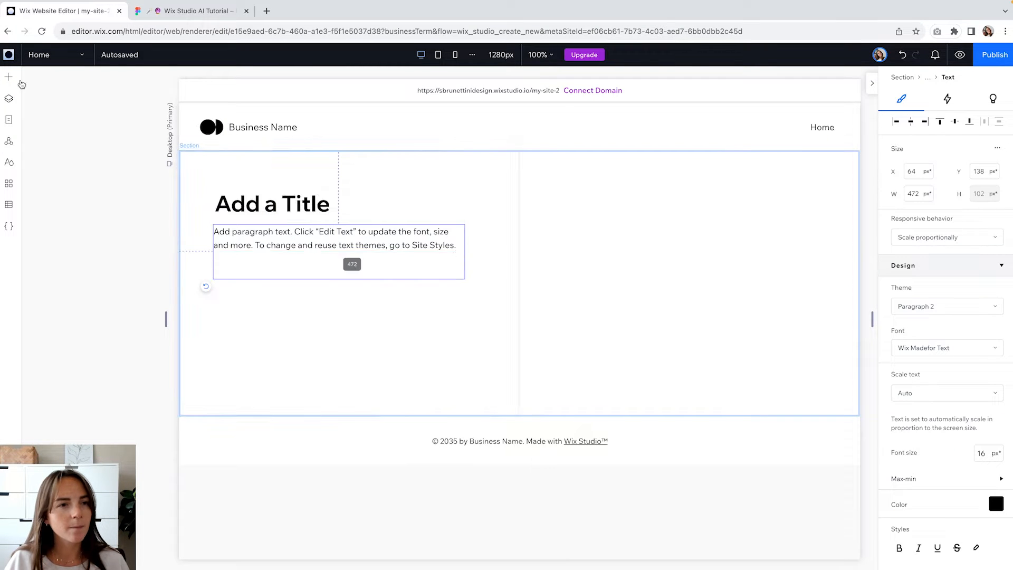
left_click(9, 77)
left_click_drag(143, 198, 251, 273)
Set the padding of the left cell's container to 15% on all four sides
left_click(329, 331)
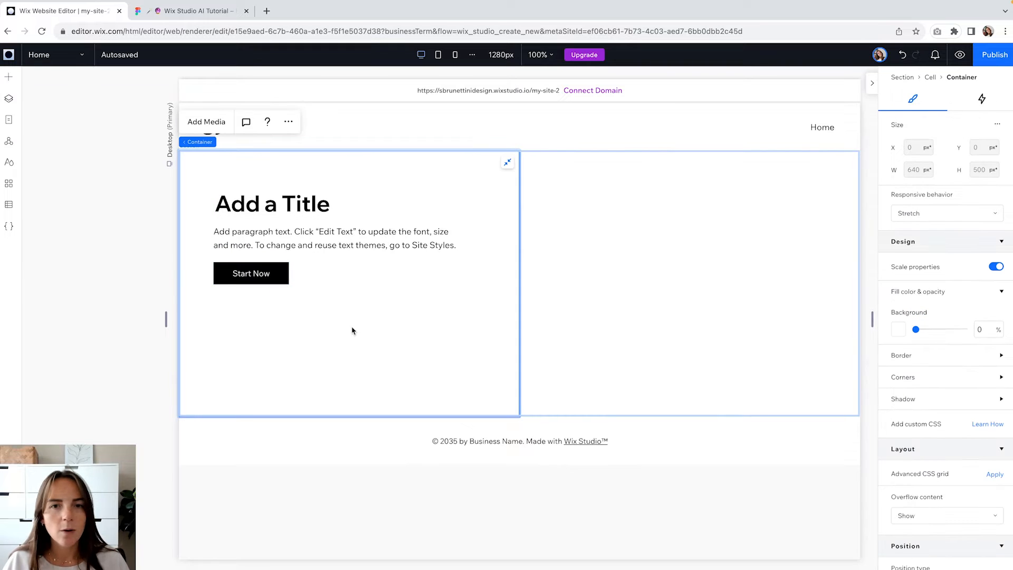
scroll(949, 369, "down", 5)
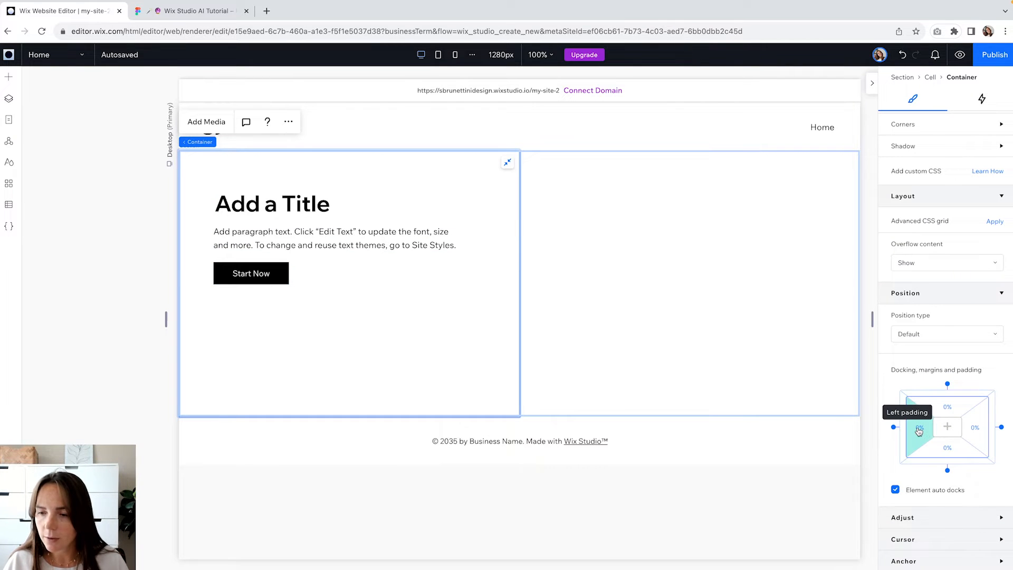
left_click(919, 431)
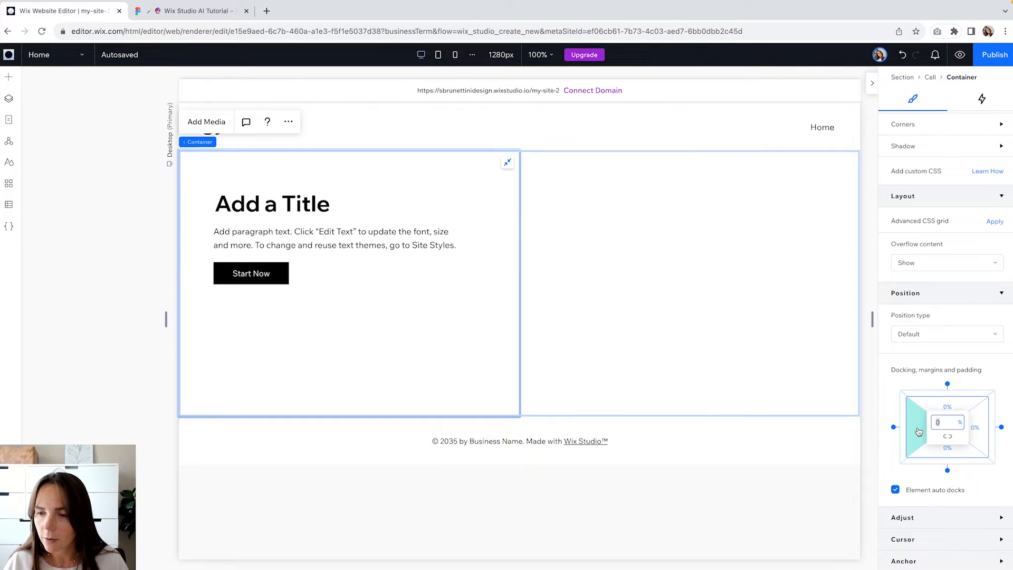
left_click(948, 438)
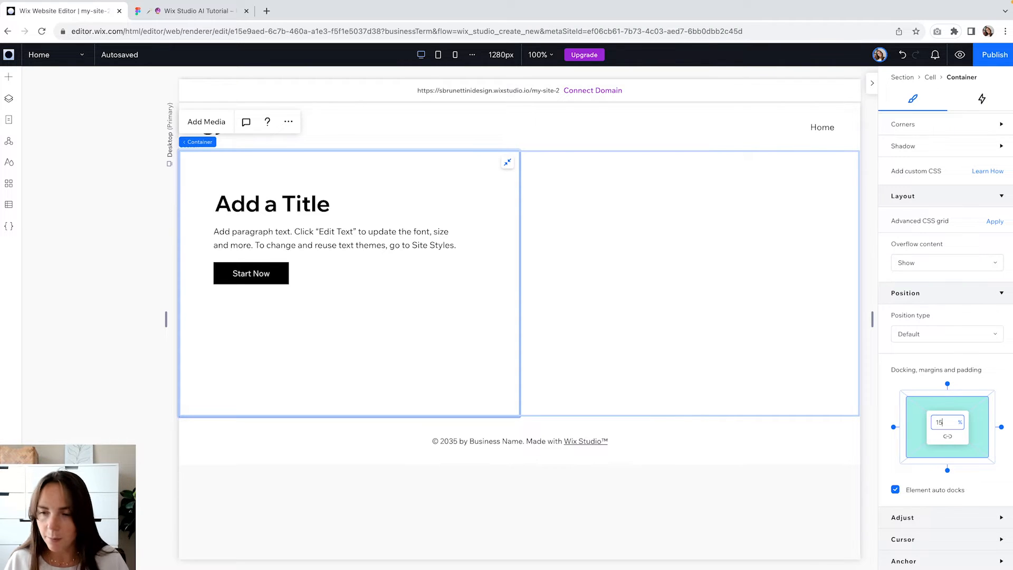
key("Return")
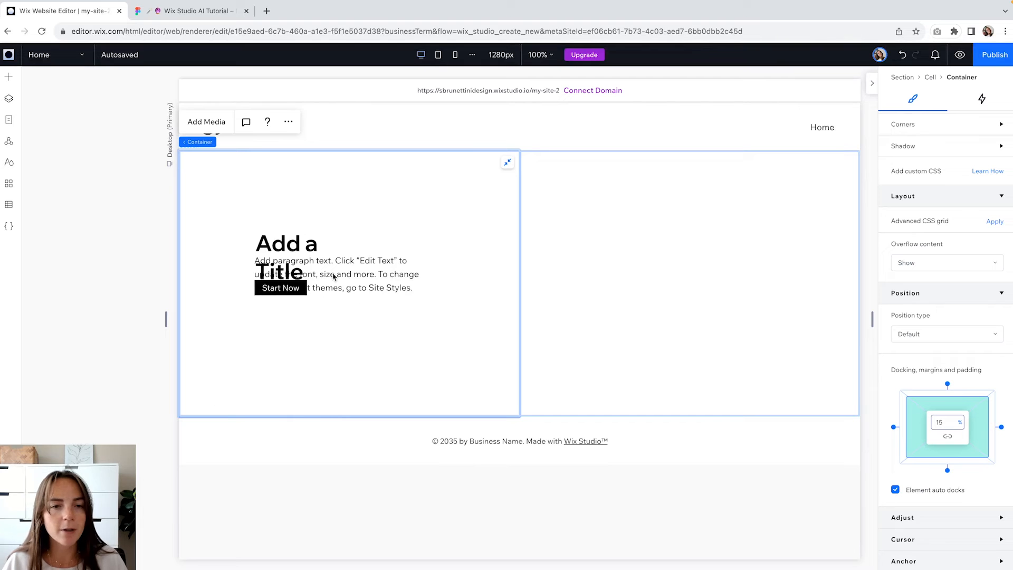
Rearrange the title, paragraph and button inside the padded area so they no longer overlap, widening the title to fit one line
left_click(301, 240)
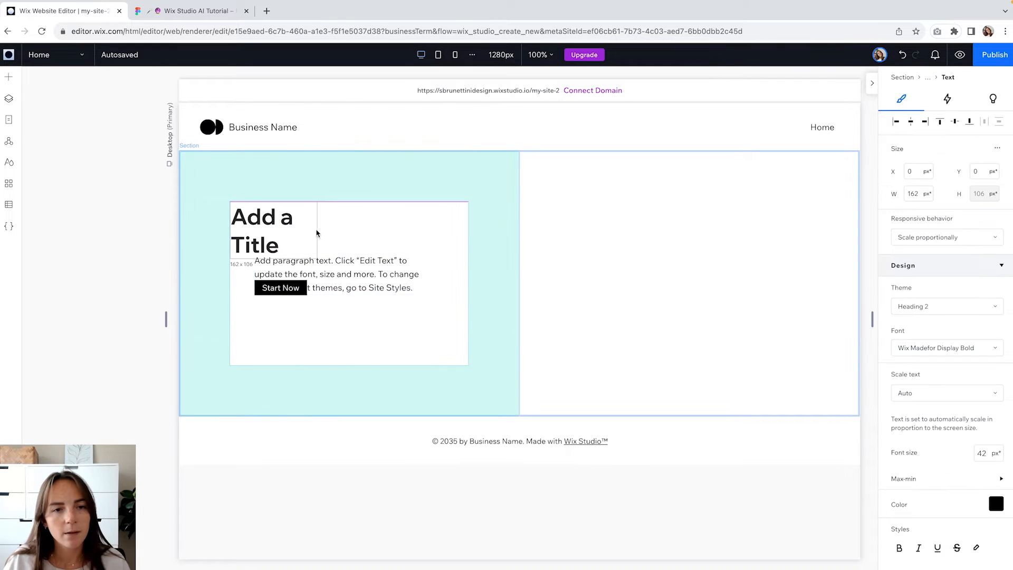
left_click_drag(318, 229, 422, 230)
left_click_drag(285, 288, 253, 303)
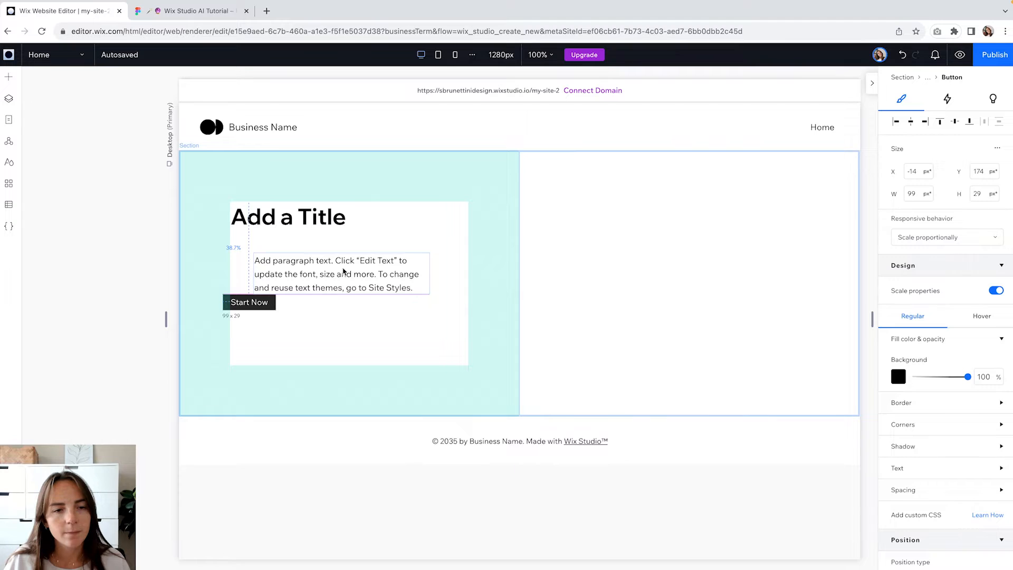
left_click_drag(332, 260, 308, 244)
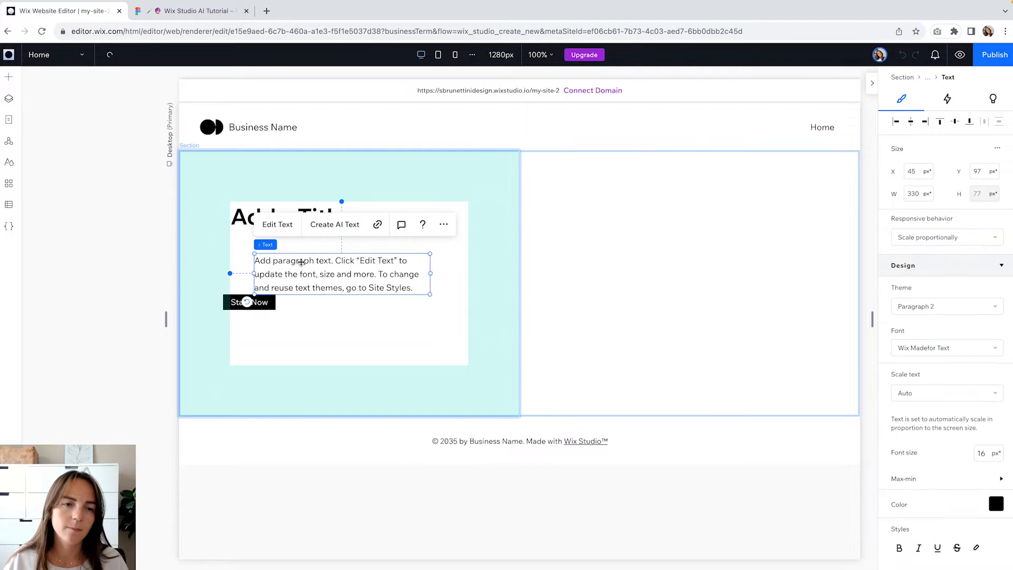
Combine the button, paragraph and title into one vertical stack
left_click(265, 299)
left_click(275, 244, "shift")
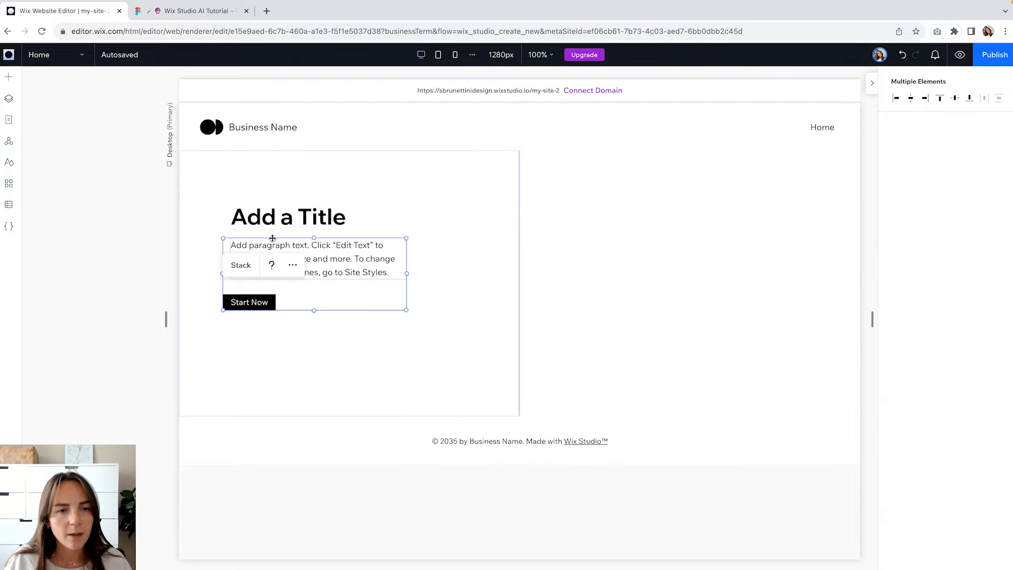
left_click(270, 221, "shift")
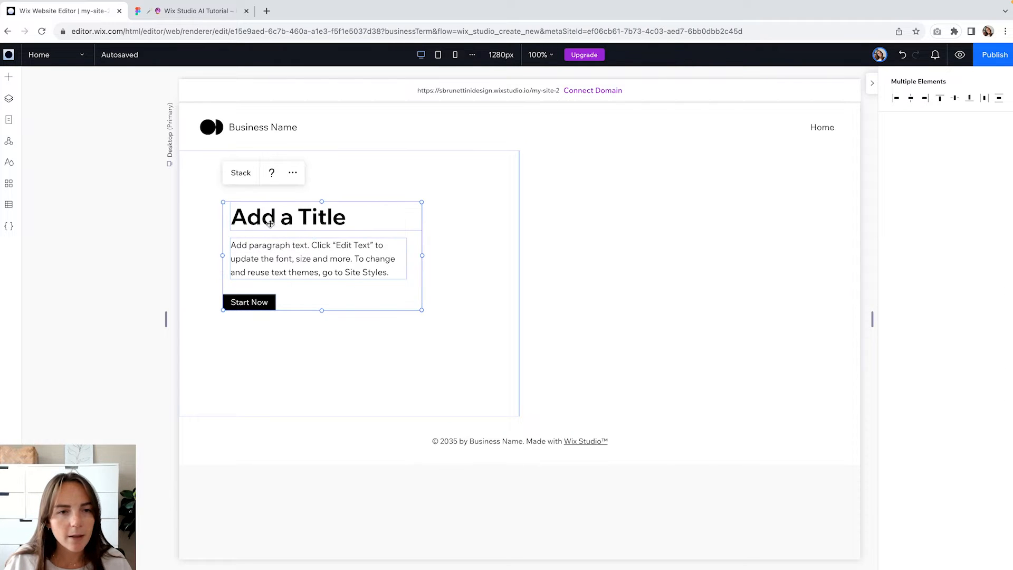
left_click(243, 176)
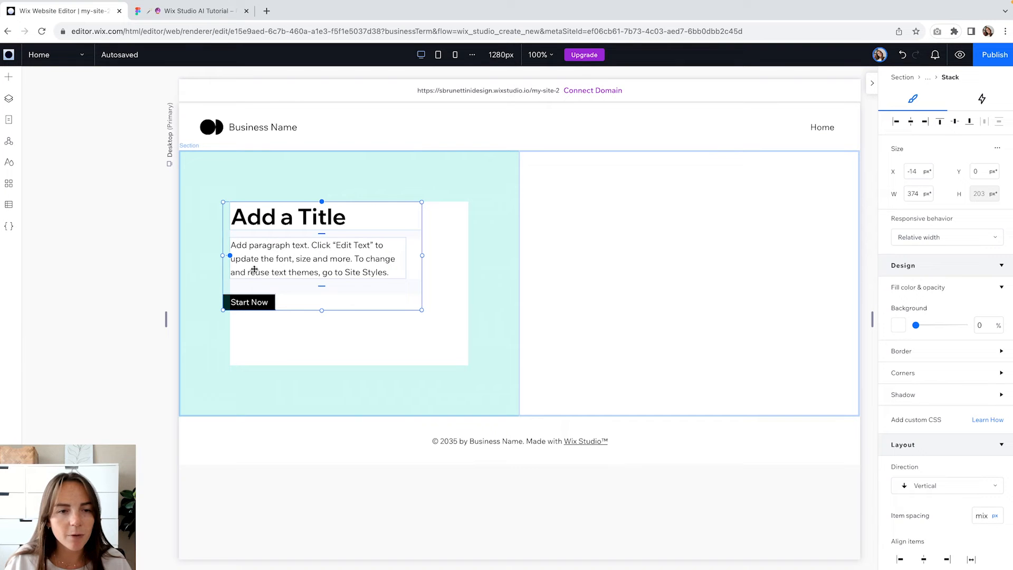
Left-align the items in the stack and move the stack to X 0 at the padded area's left edge
scroll(938, 375, "down", 1)
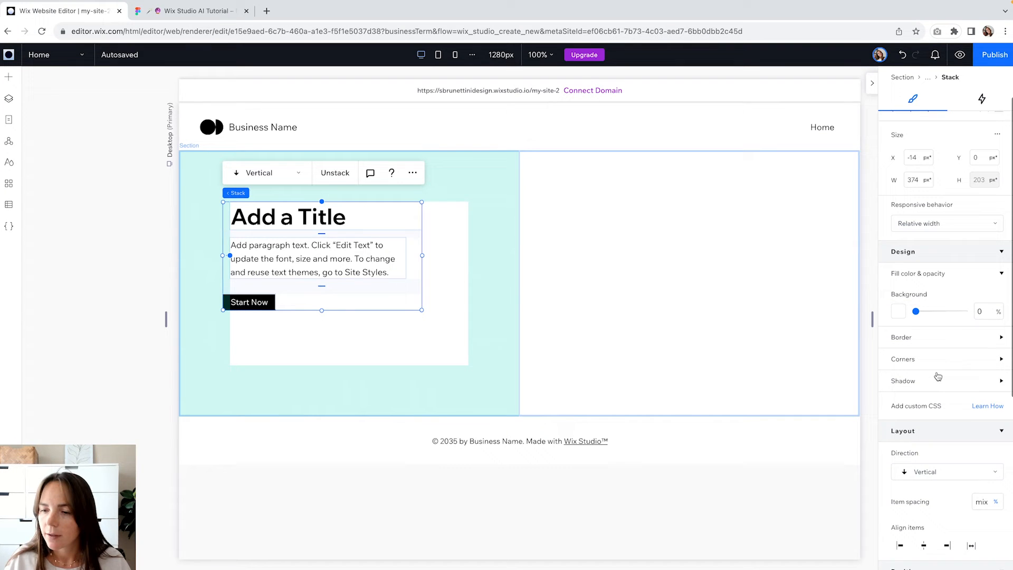
left_click(900, 537)
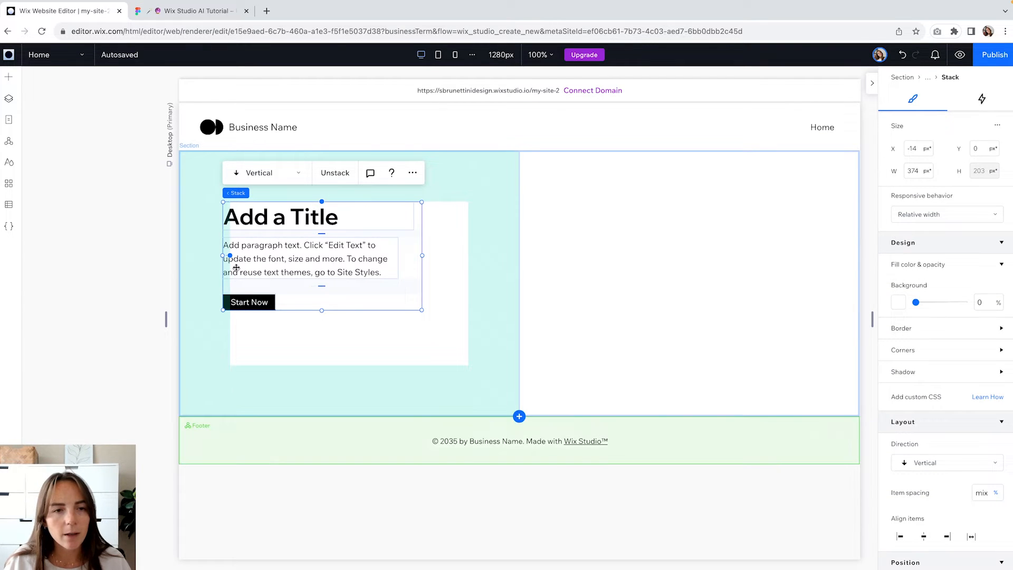
left_click_drag(300, 253, 306, 254)
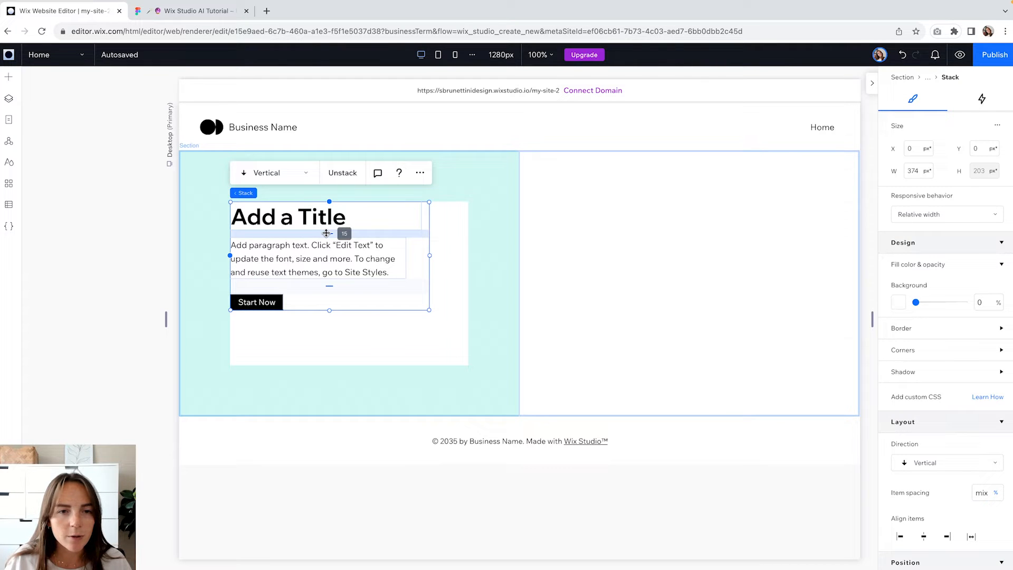
Set the stack's spacing to 20 below the title and 40 above the button, and widen the stack across the padded area
left_click_drag(327, 233, 329, 235)
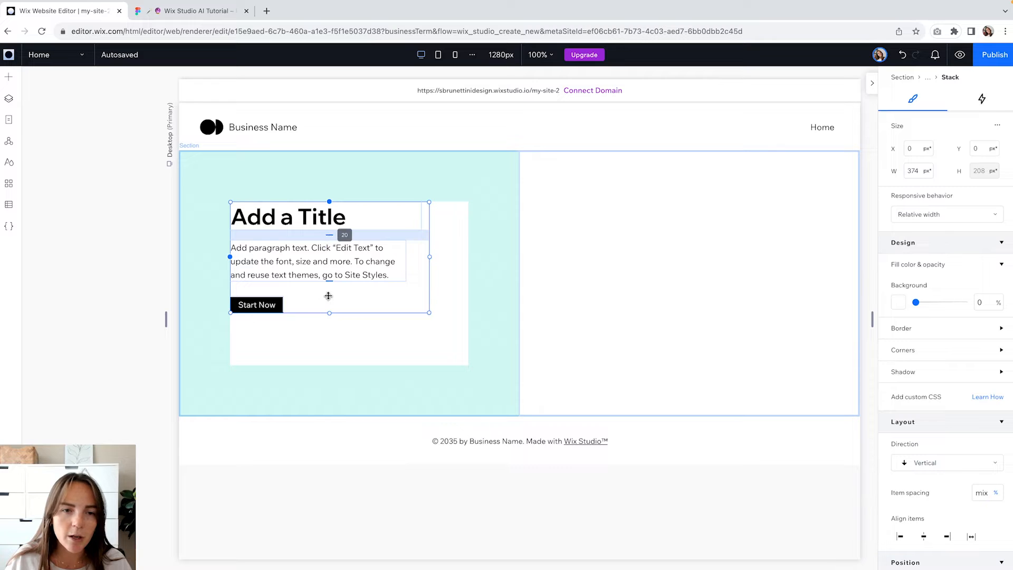
left_click_drag(331, 288, 333, 294)
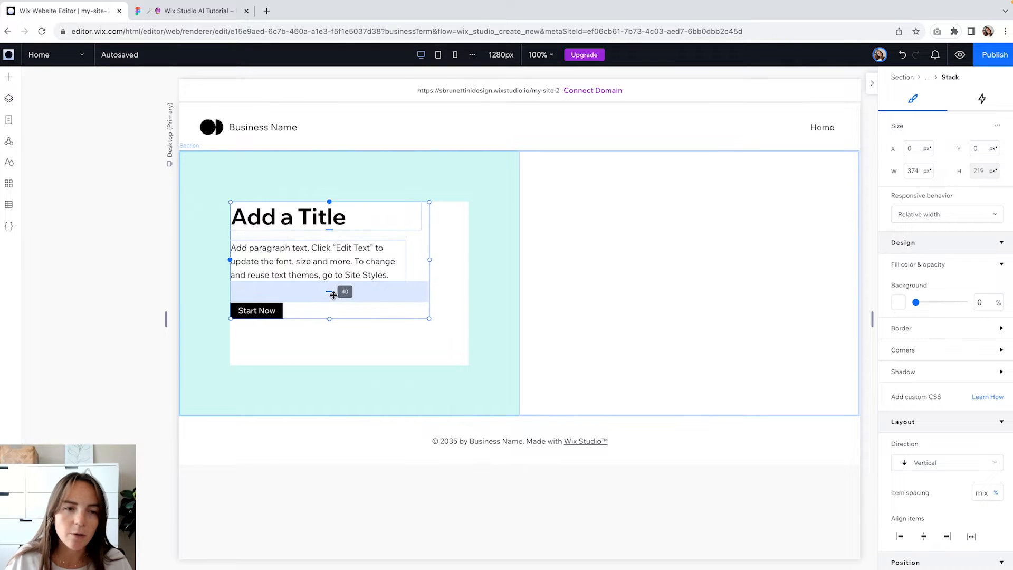
left_click_drag(429, 259, 469, 260)
left_click(442, 265)
Center the text stack vertically within the left cell's container
left_click(328, 343)
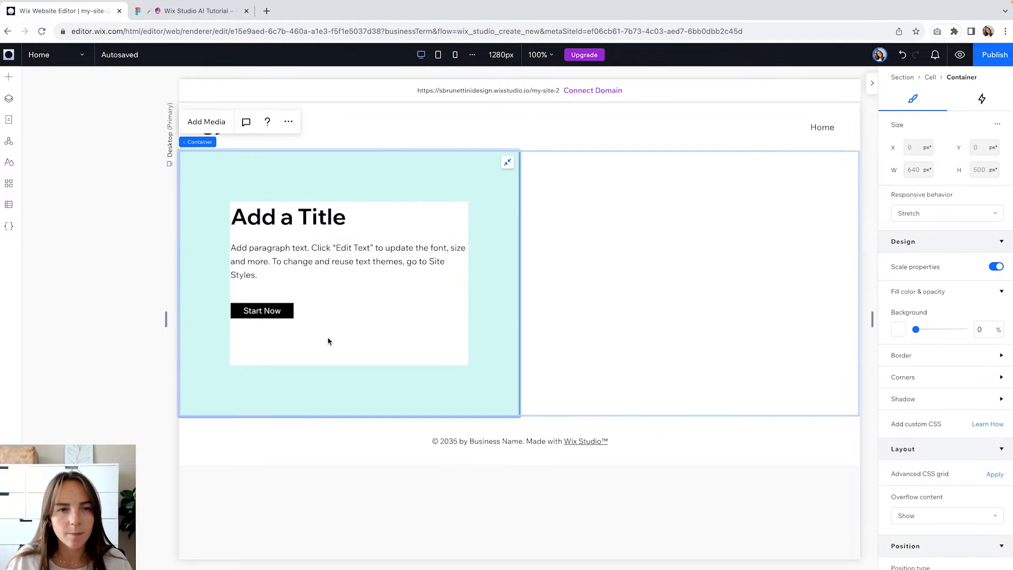
left_click(369, 264)
left_click(953, 122)
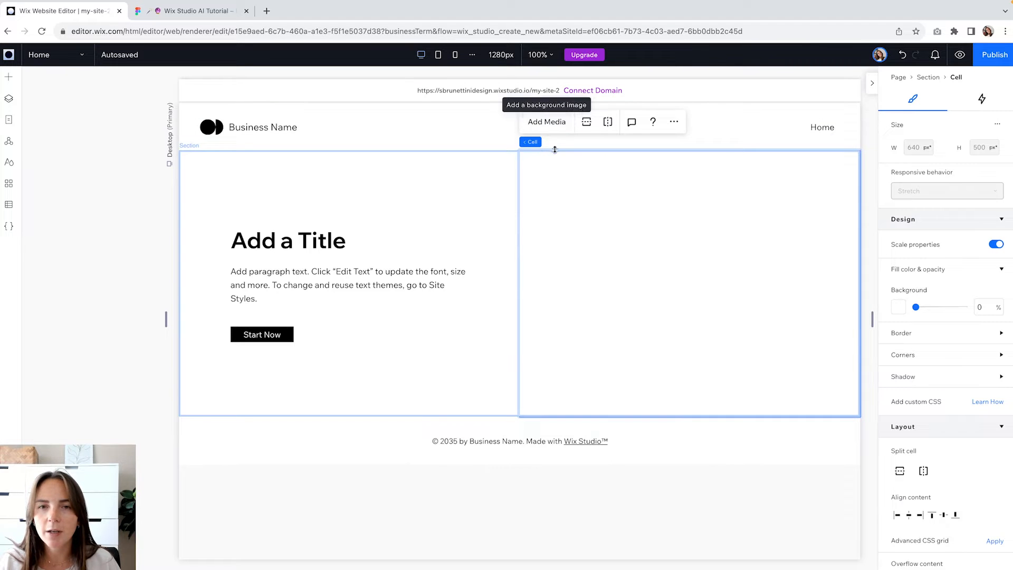
Search Media from Wix for "cake" and add the raspberry cake slice photo to the section's right cell
left_click(549, 125)
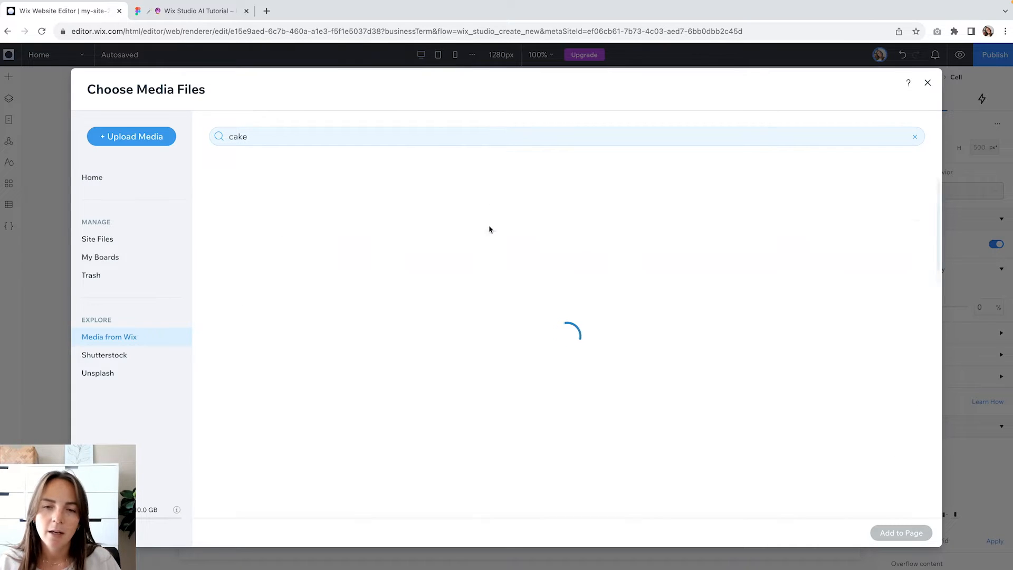
scroll(496, 229, "down", 6)
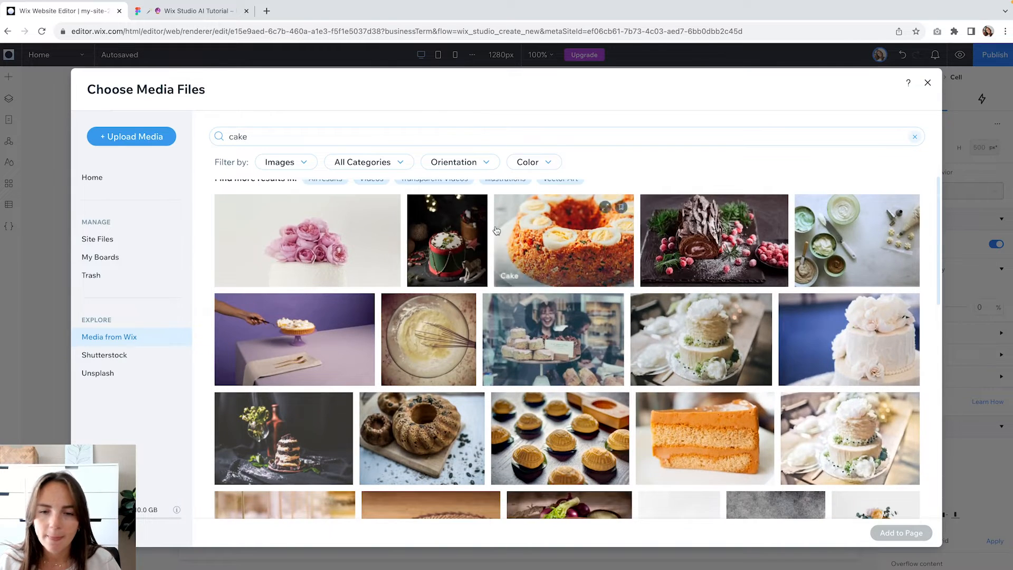
scroll(496, 230, "down", 5)
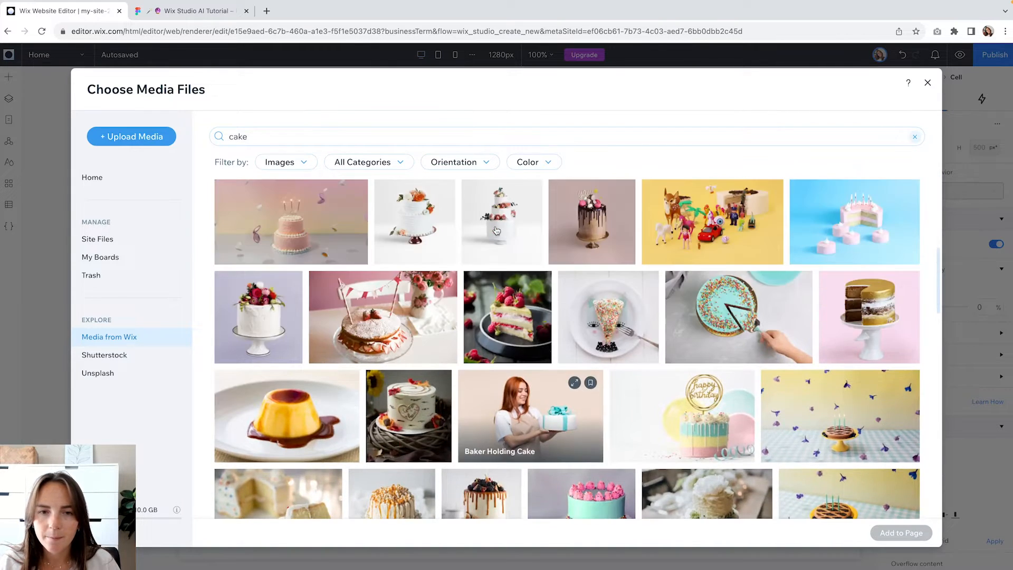
scroll(496, 230, "up", 3)
left_click(504, 311)
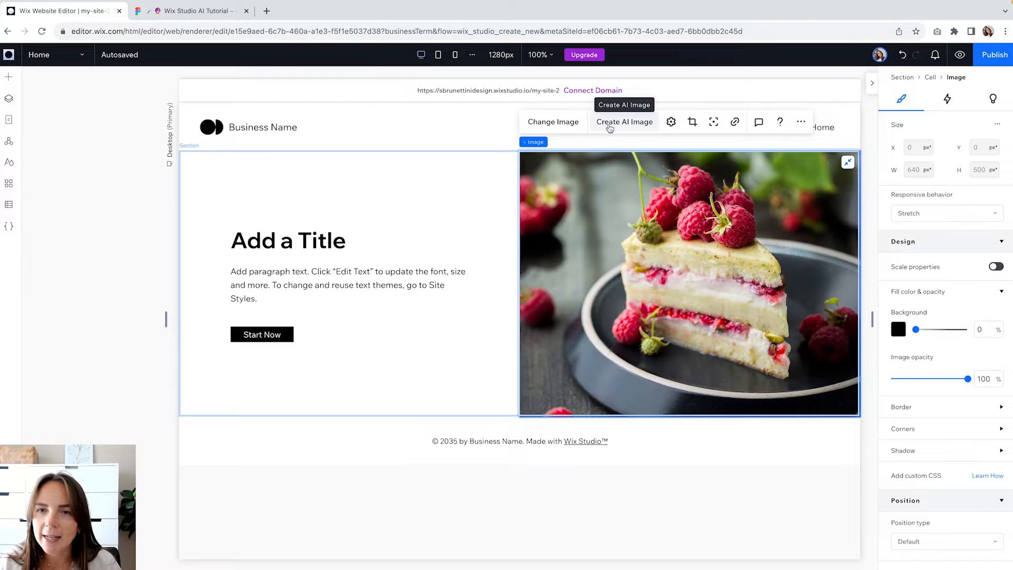
Generate AI images for the selected cake photo with the description "cake, minimal" in the Packshot style
left_click(629, 126)
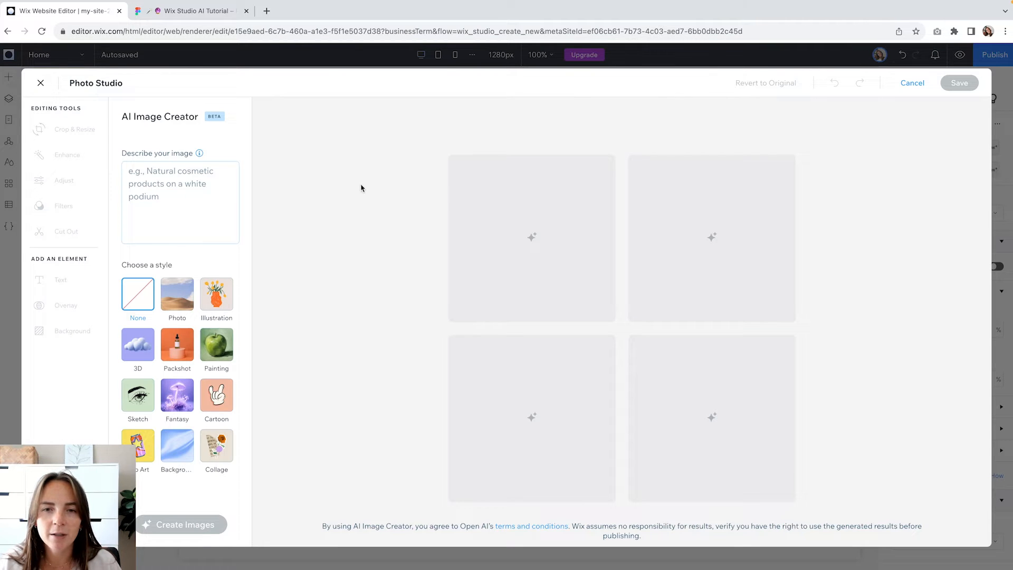
left_click(157, 176)
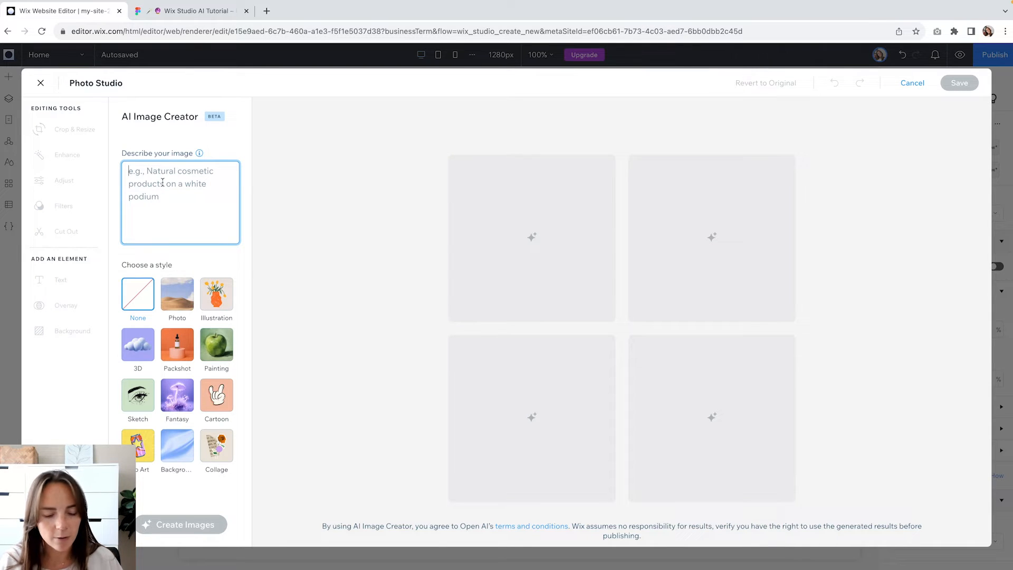
type("cake, minimal")
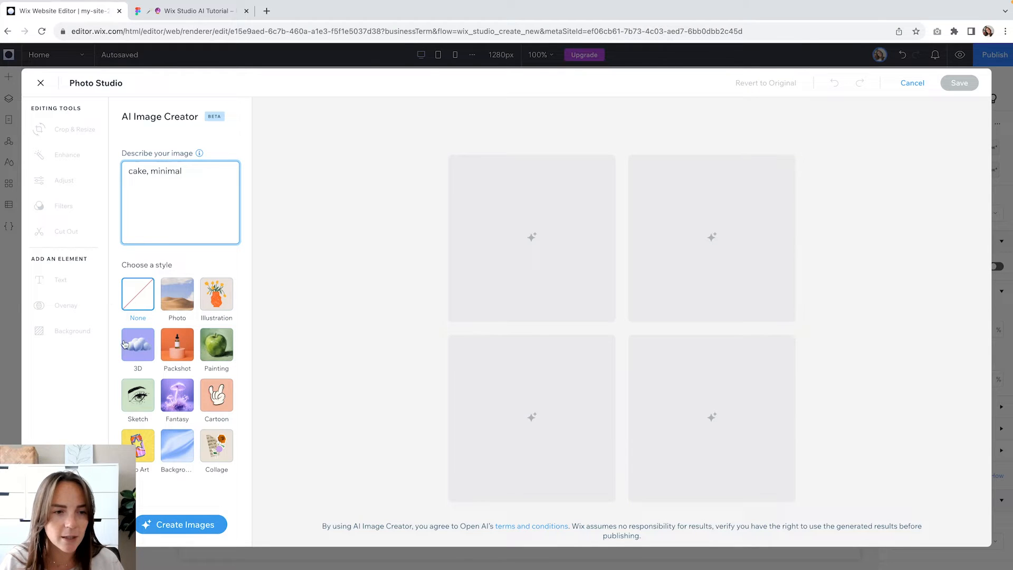
left_click(179, 351)
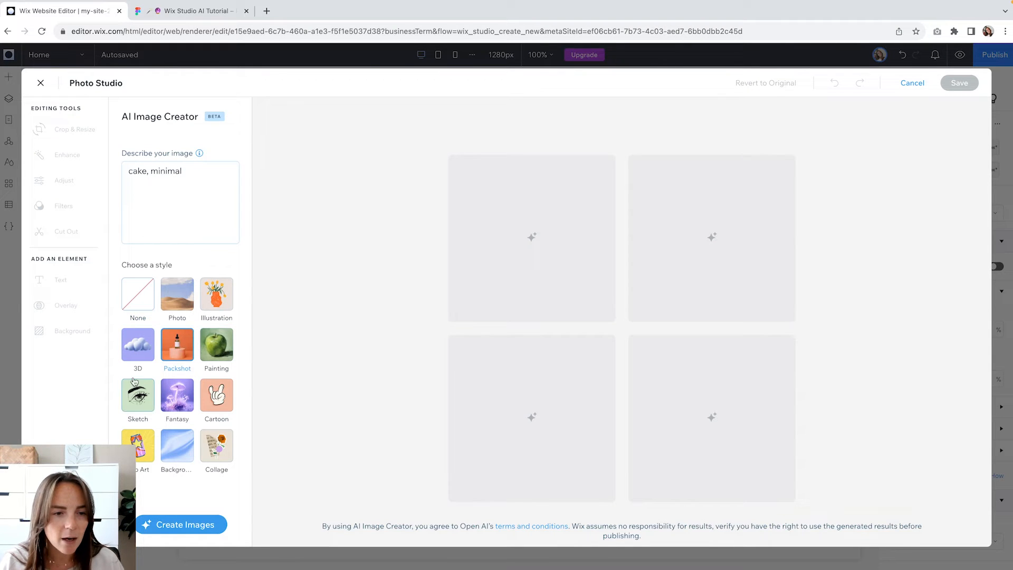
left_click(198, 523)
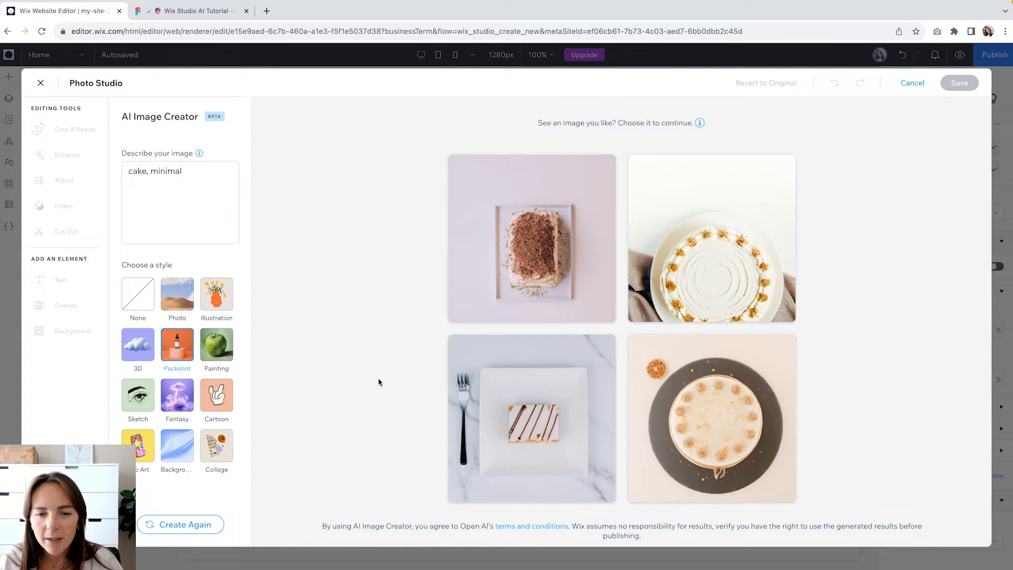
Regenerate the AI images in the Photo style and save the close-up of the meringue-topped brown cake as the section's image
left_click(183, 308)
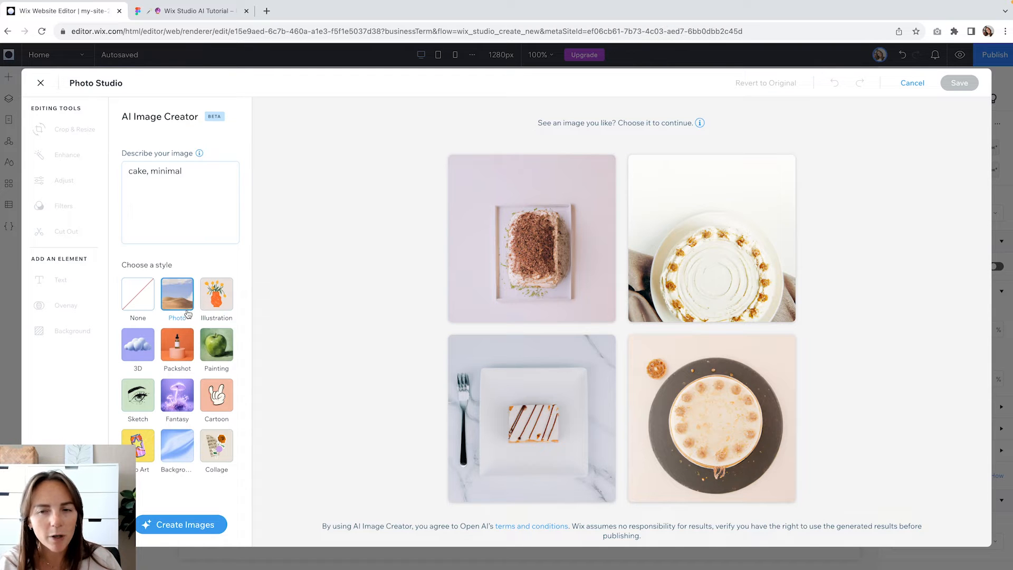
left_click(206, 524)
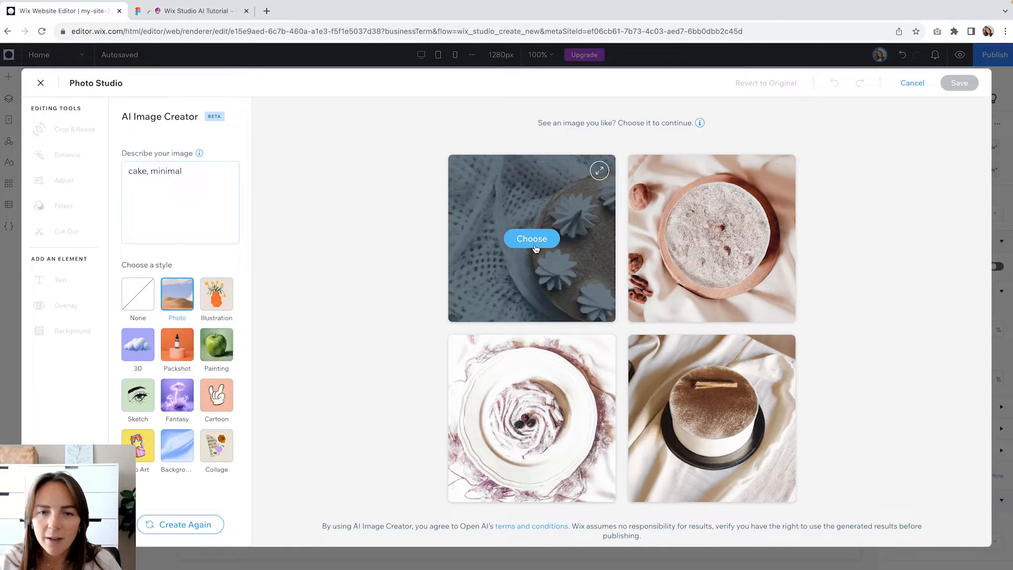
left_click(537, 246)
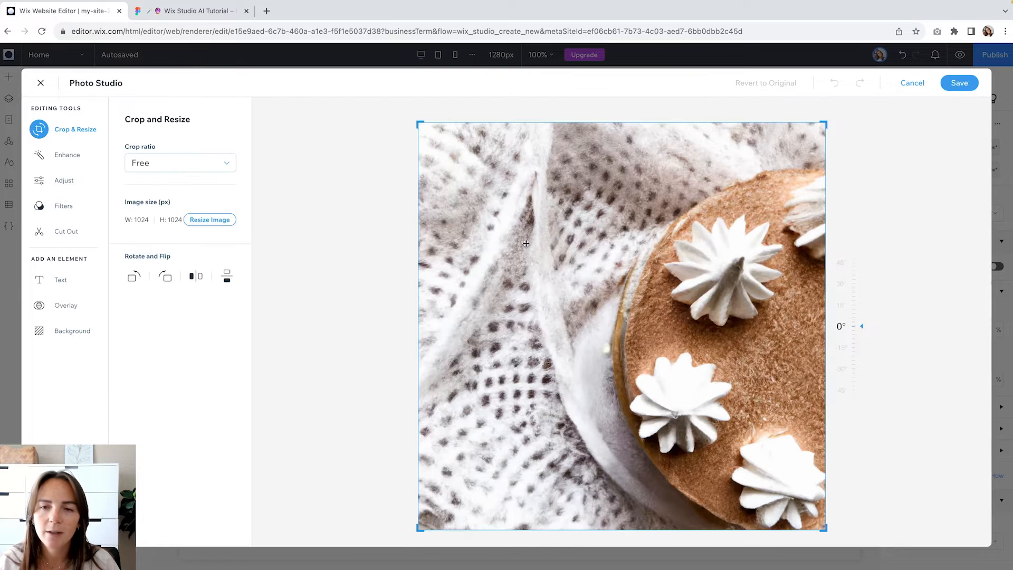
left_click(959, 85)
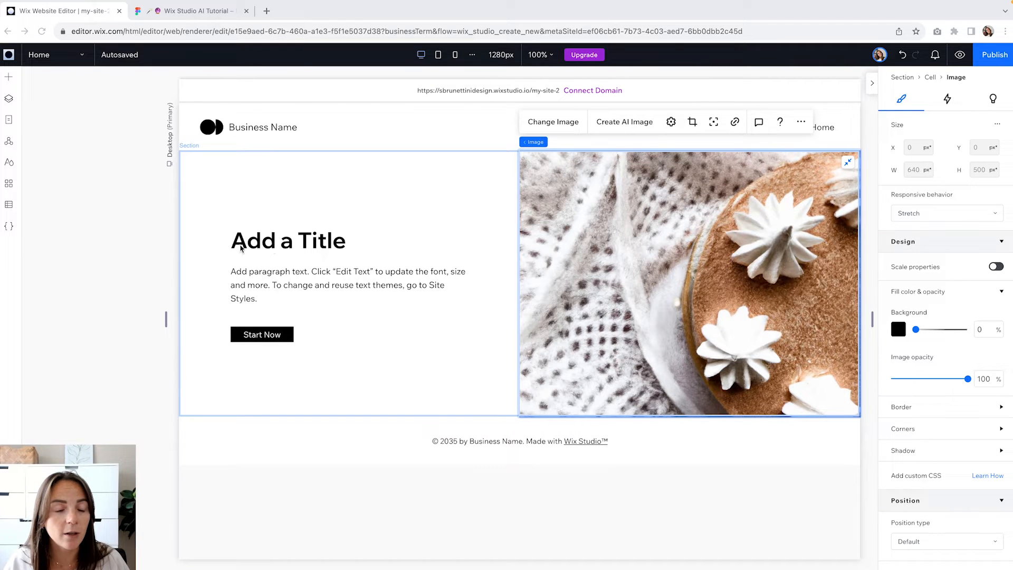
Start AI text creation for the "Add a Title" heading with business type "Courses for bakers" and business name "Sweet Dreams"
left_click(271, 242)
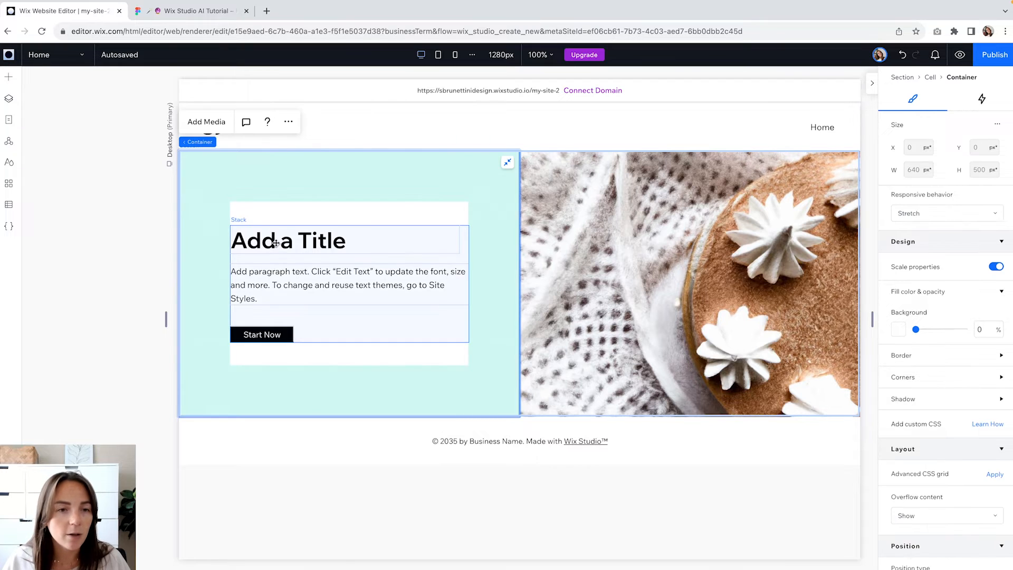
left_click(275, 243)
left_click(275, 243)
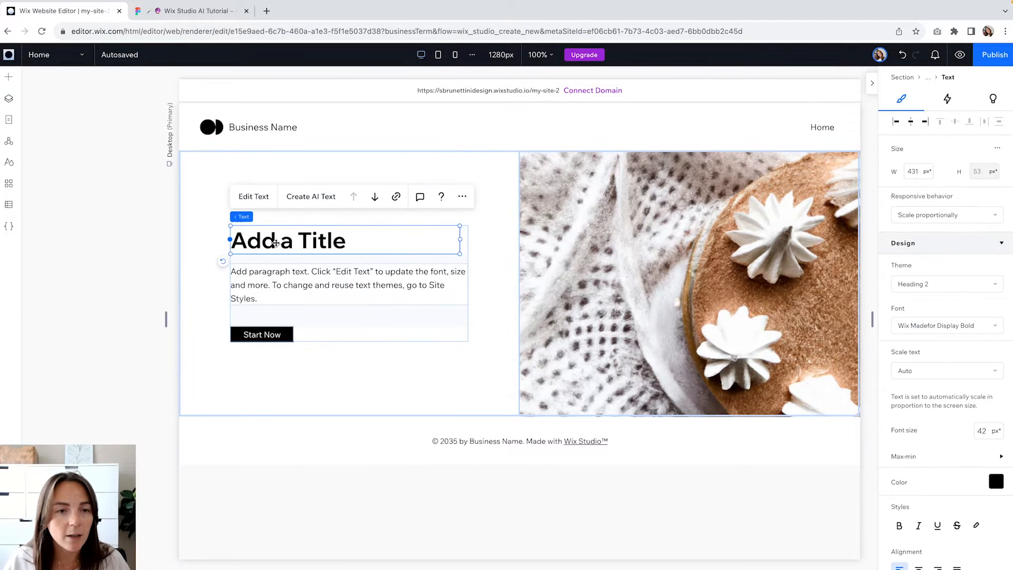
left_click(309, 203)
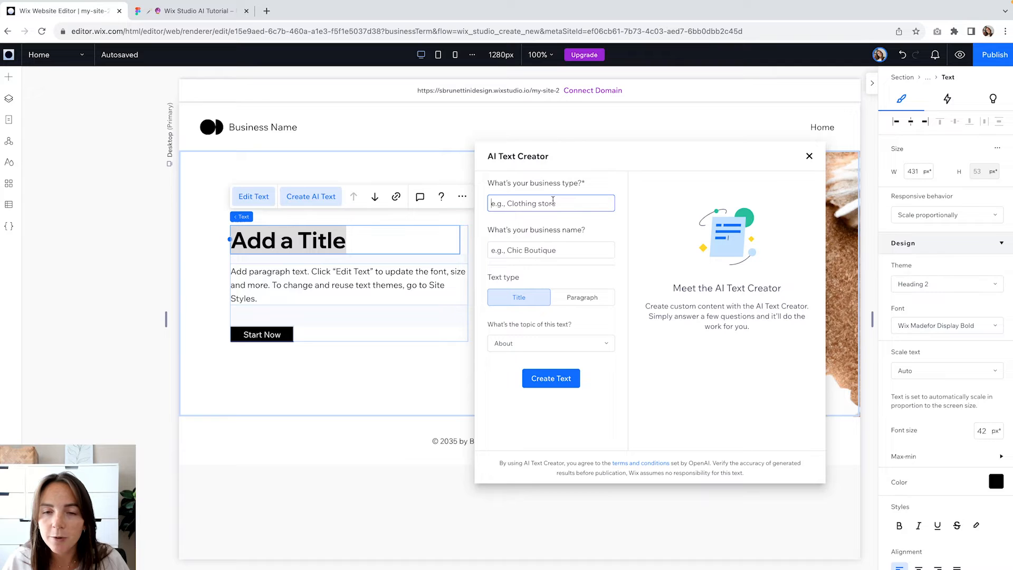
left_click(589, 189)
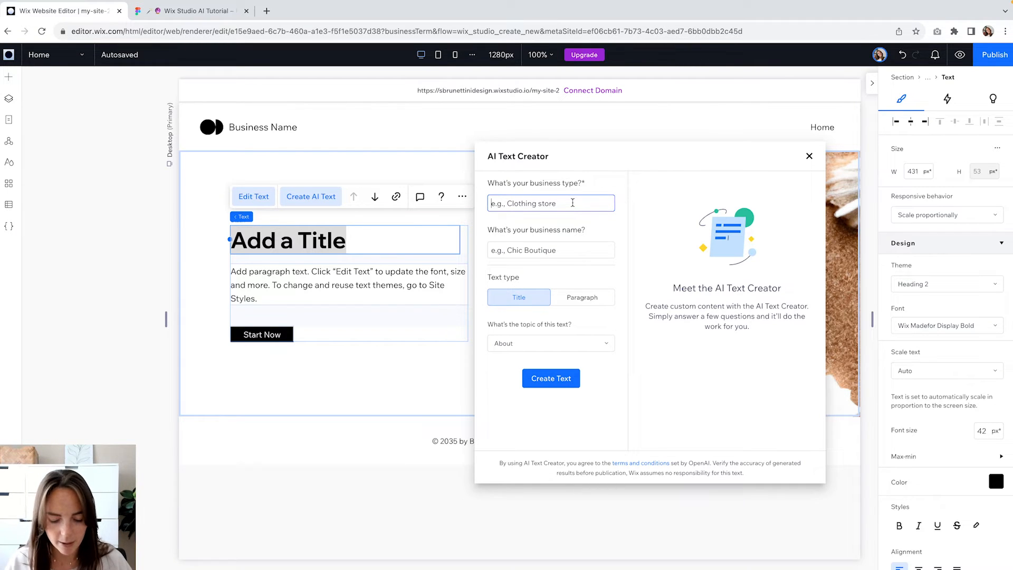
type("Courses for bakers")
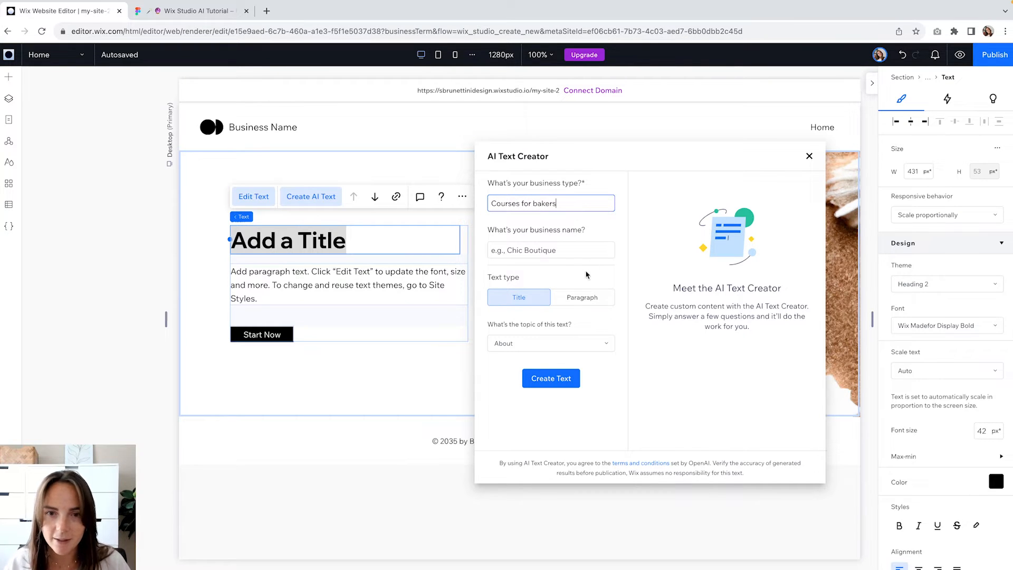
left_click(549, 251)
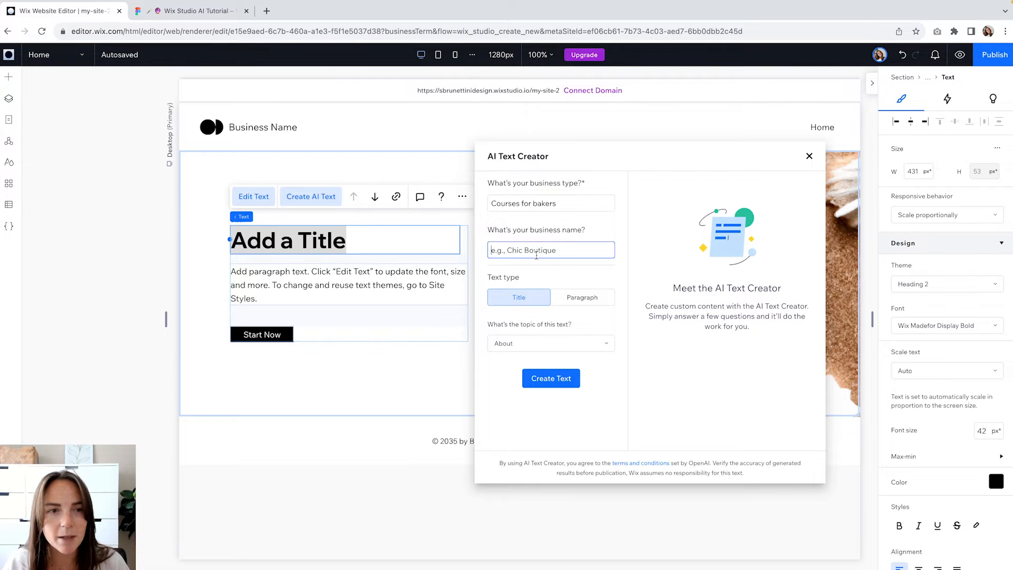
left_click(211, 17)
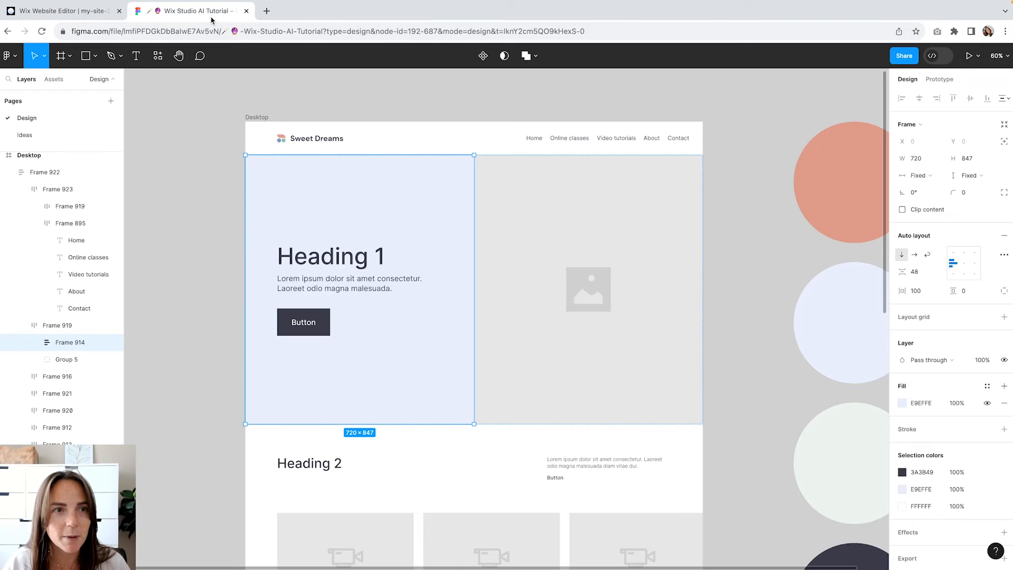
left_click(94, 16)
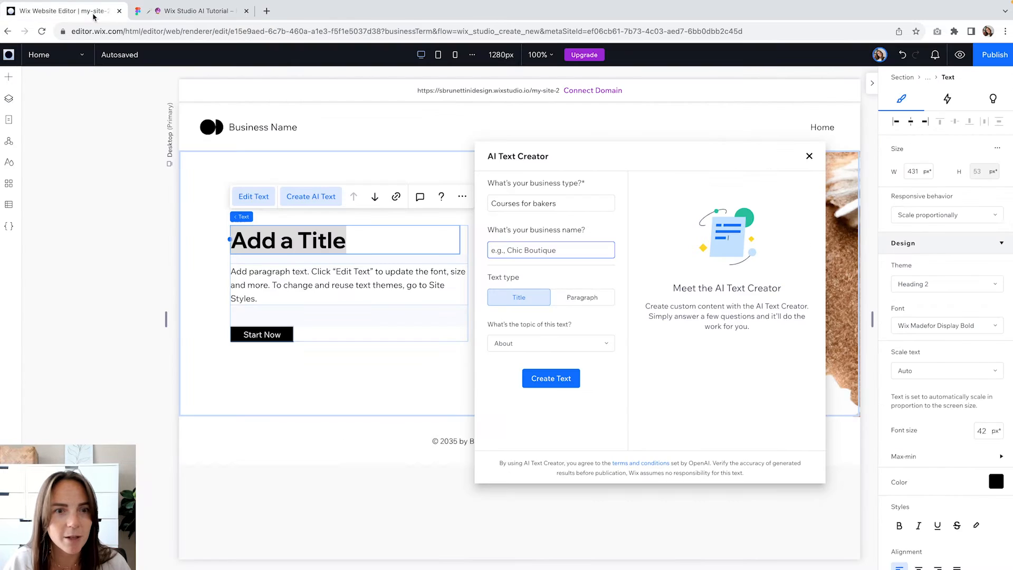
type("Sweet Dreams")
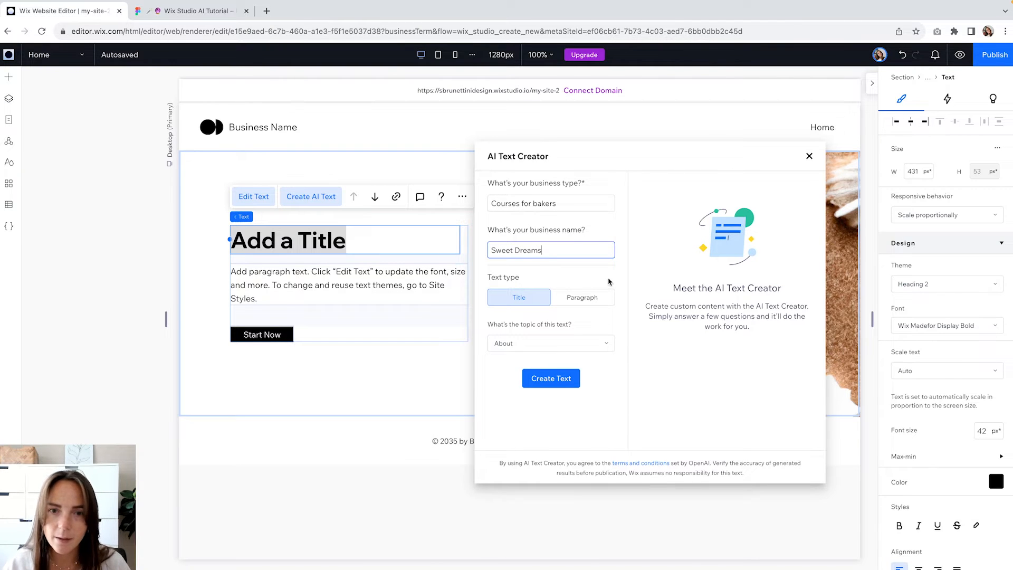
Extend the business type to "Courses for bakers from beginners to advanced"
triple_click(570, 203)
left_click(570, 203)
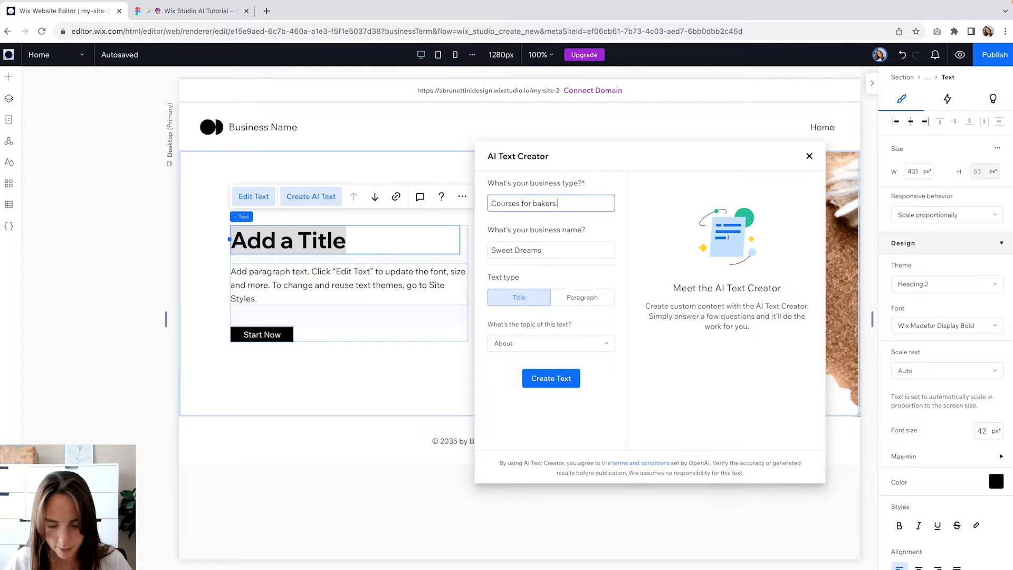
type("inners t")
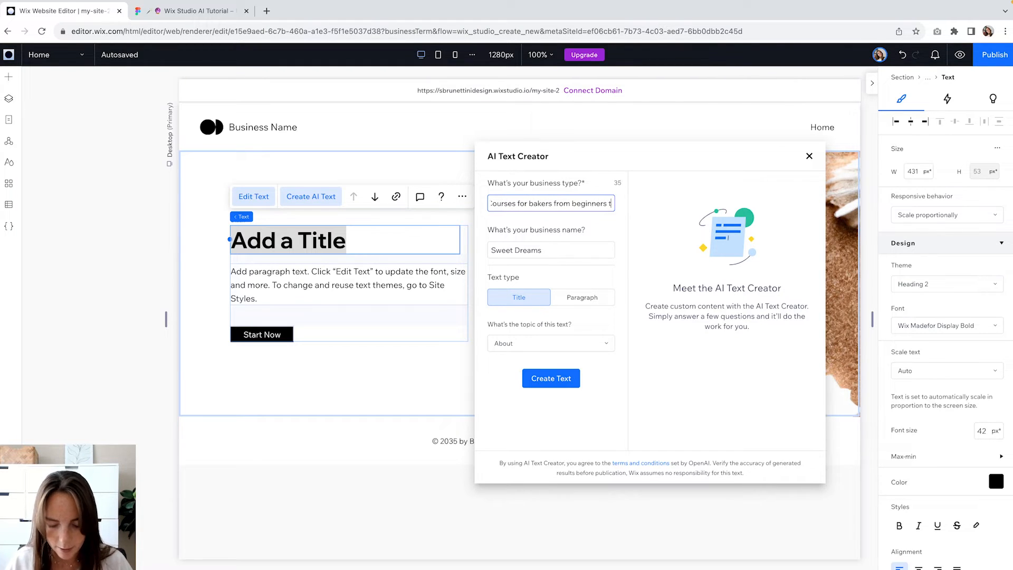
type("o advanced")
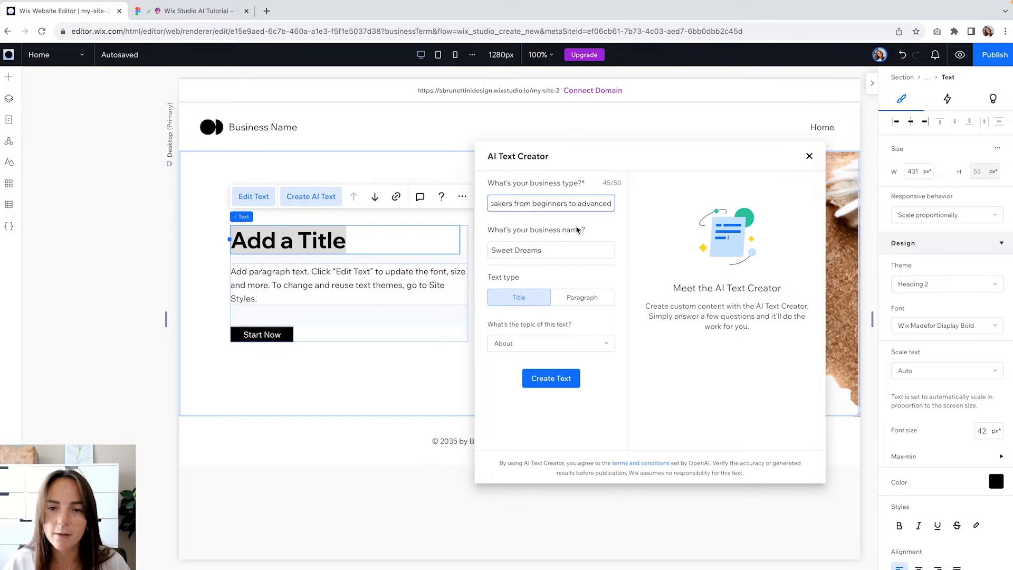
Set the text topic to Welcome, generate titles and use "The Journey of a Baker Starts Here" as the heading
left_click(526, 342)
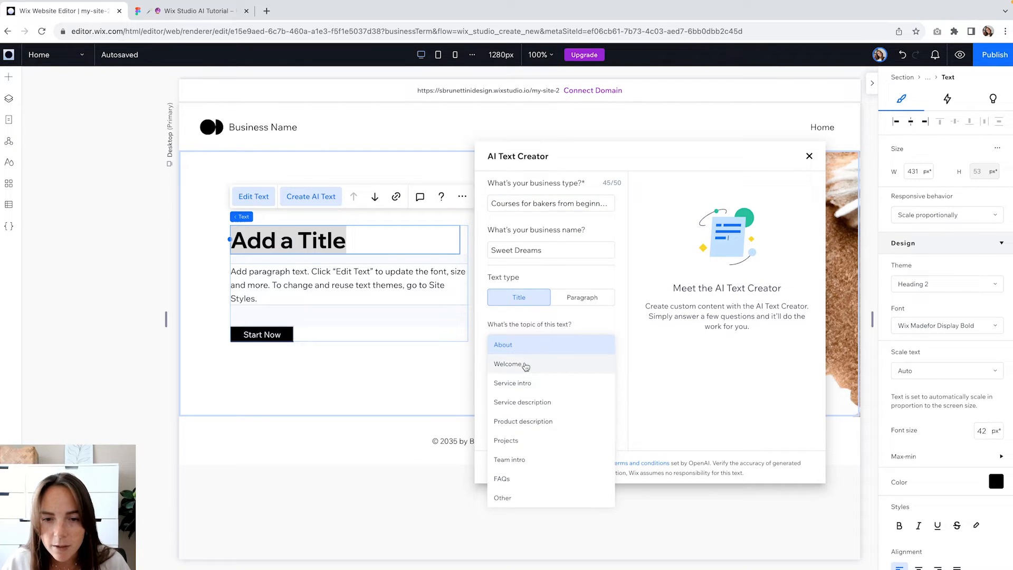
left_click(526, 365)
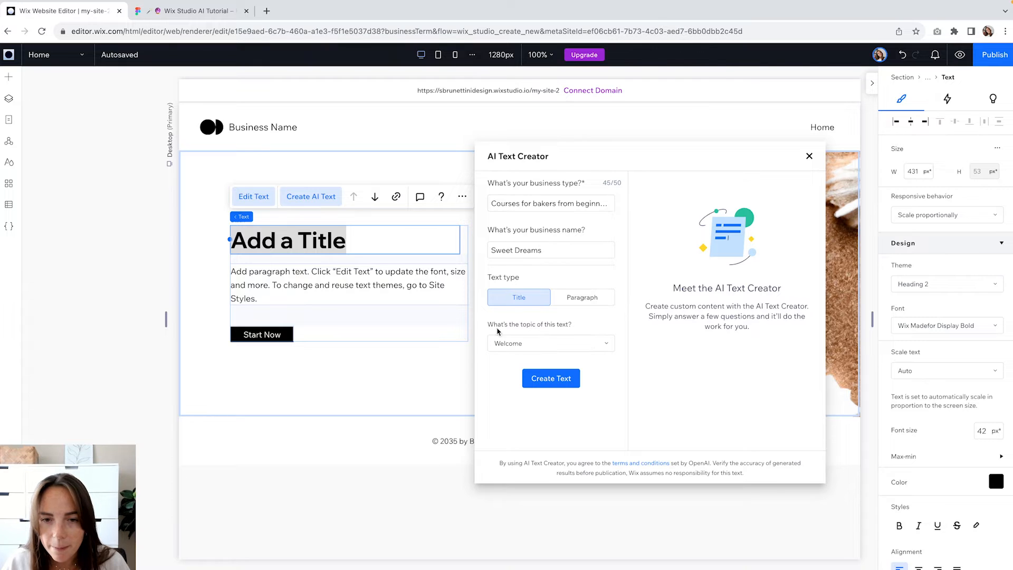
left_click(560, 384)
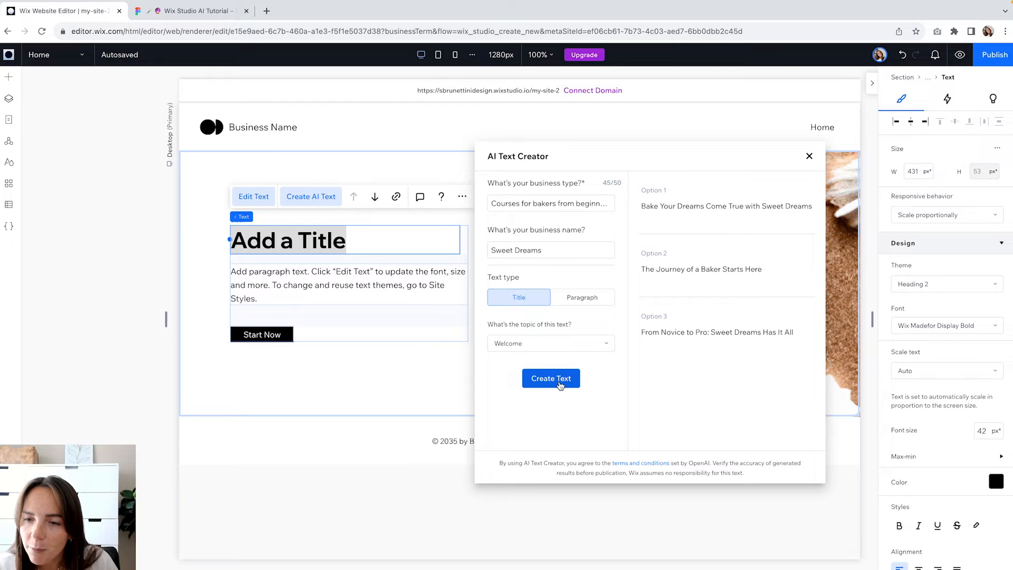
mouse_move(692, 275)
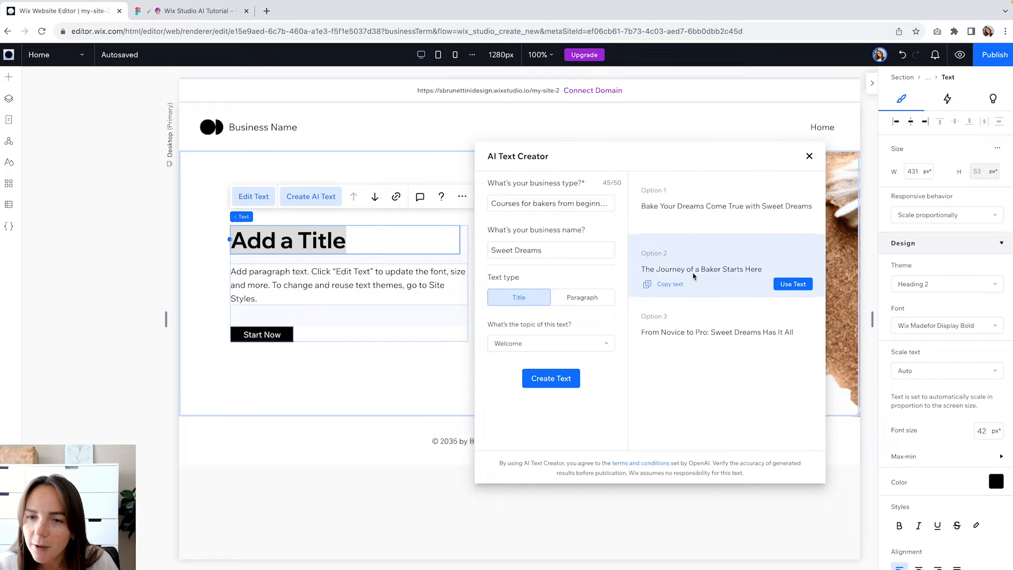
left_click(793, 285)
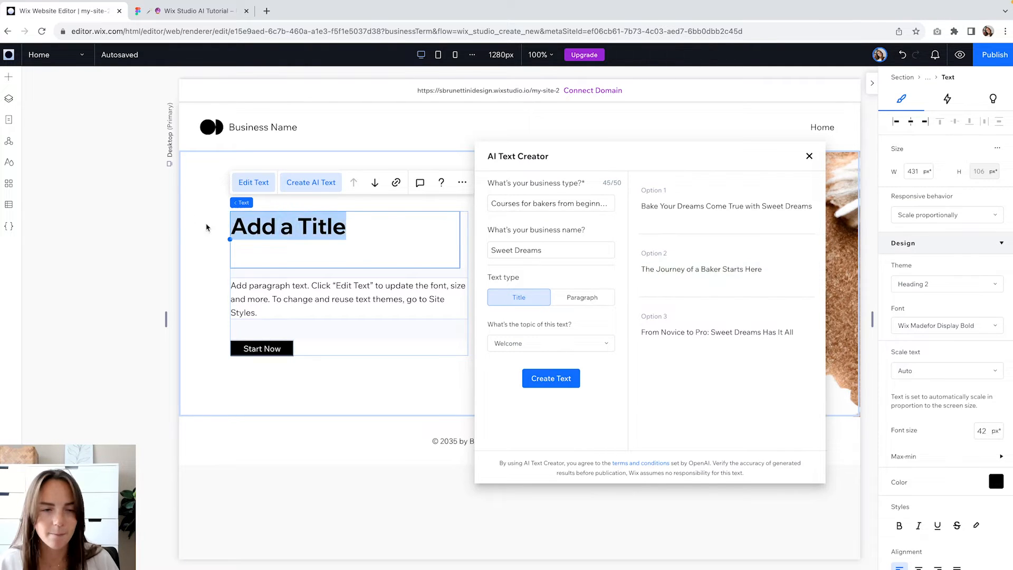
Generate AI text for the paragraph, mentioning "these classes are from any level and dietary requirement"
left_click(258, 301)
left_click(304, 253)
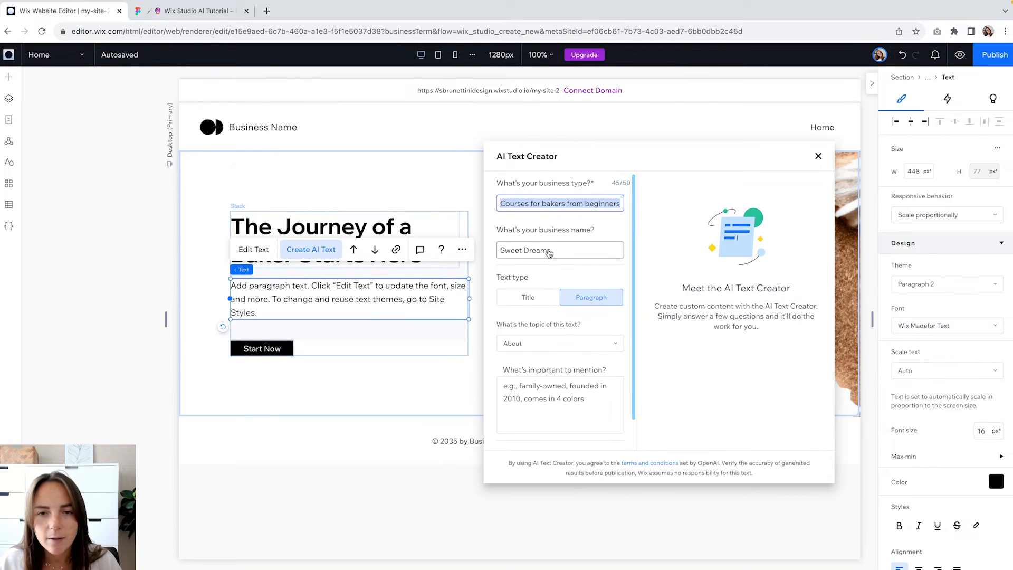
left_click(559, 398)
type("they")
key("ctrl+a")
type("these classes are from any level and dietary requirem")
left_click(549, 433)
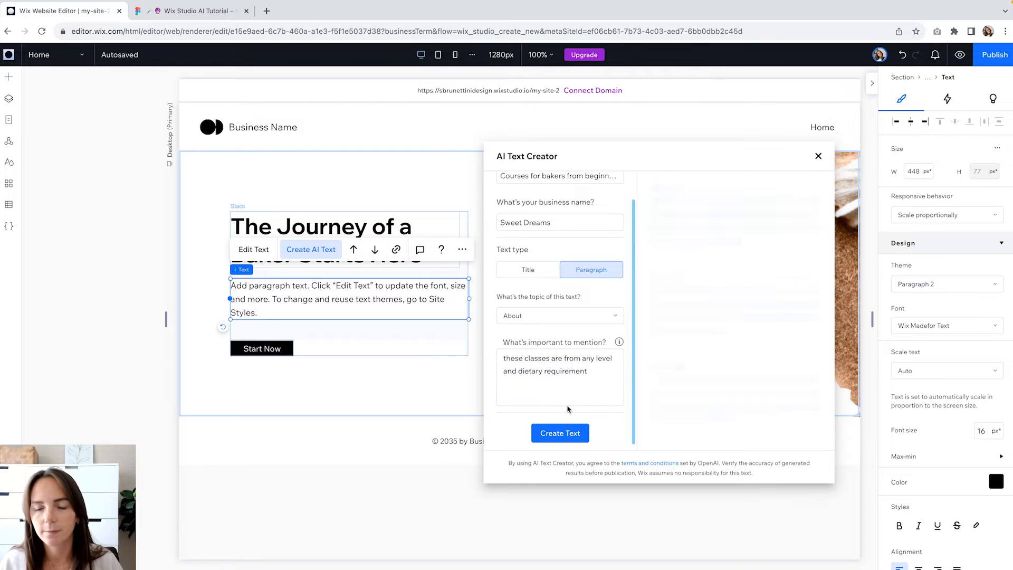
Review the generated paragraphs and use Option 1, beginning "Welcome to Sweet Dreams", as the body text
scroll(694, 291, "down", 5)
scroll(695, 291, "up", 5)
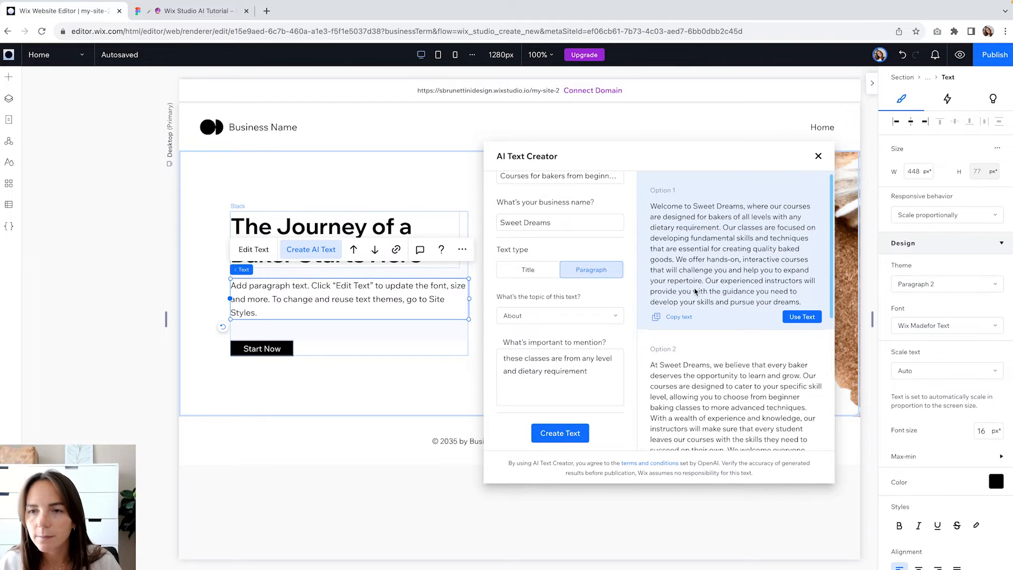
left_click(335, 297)
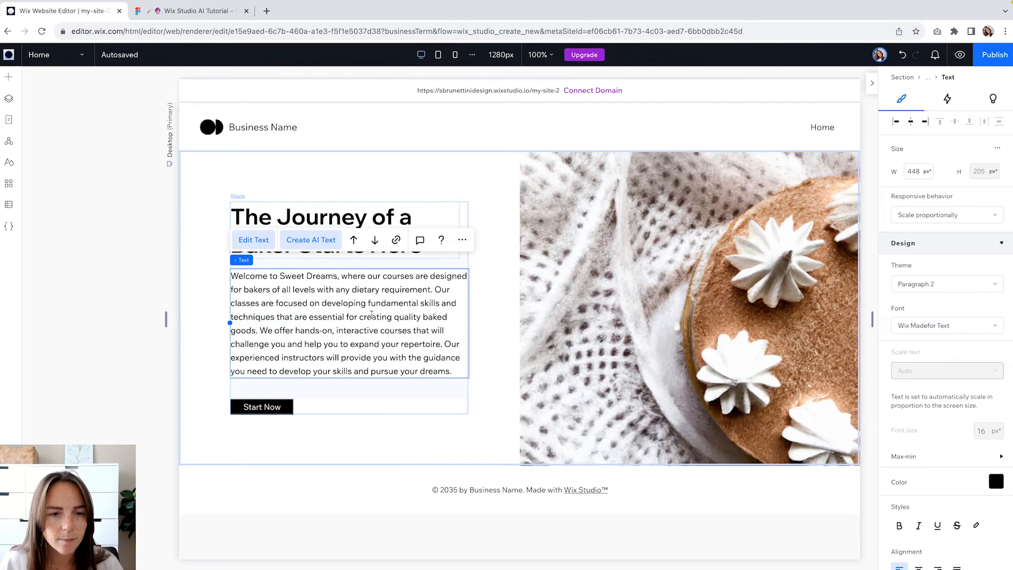
Delete the "Our classes are focused" and "Our experienced instructors" sentences from the paragraph
left_click_drag(259, 328, 465, 370)
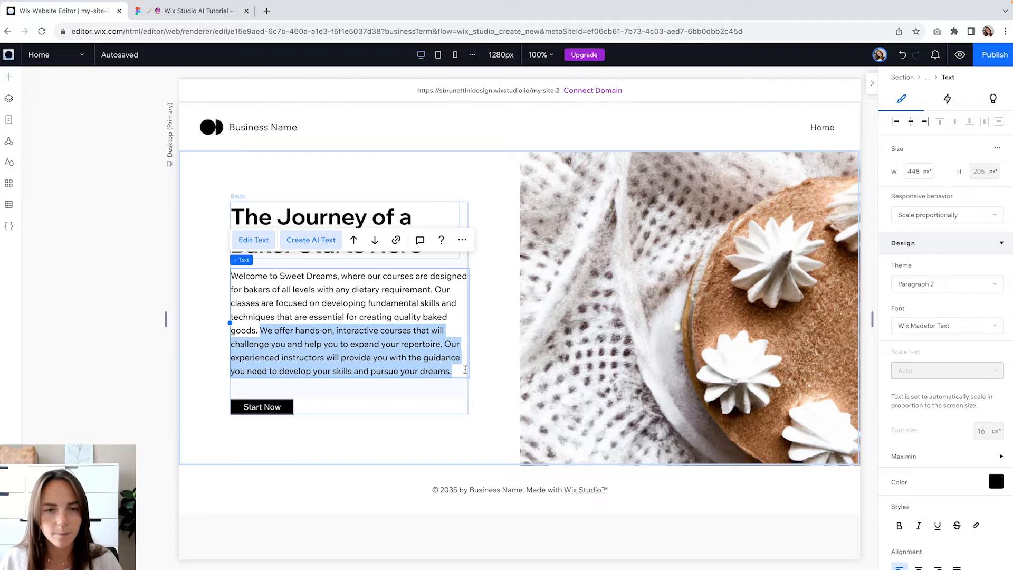
left_click(319, 296)
left_click_drag(436, 288, 260, 330)
left_click(335, 330)
left_click_drag(434, 289, 260, 331)
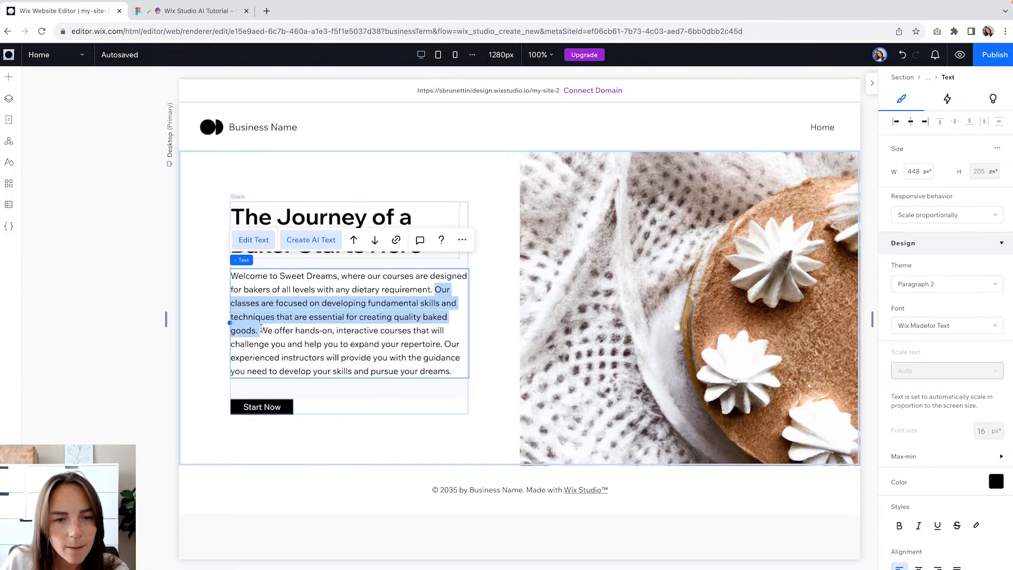
key("BackSpace")
left_click_drag(371, 316, 416, 344)
key("BackSpace")
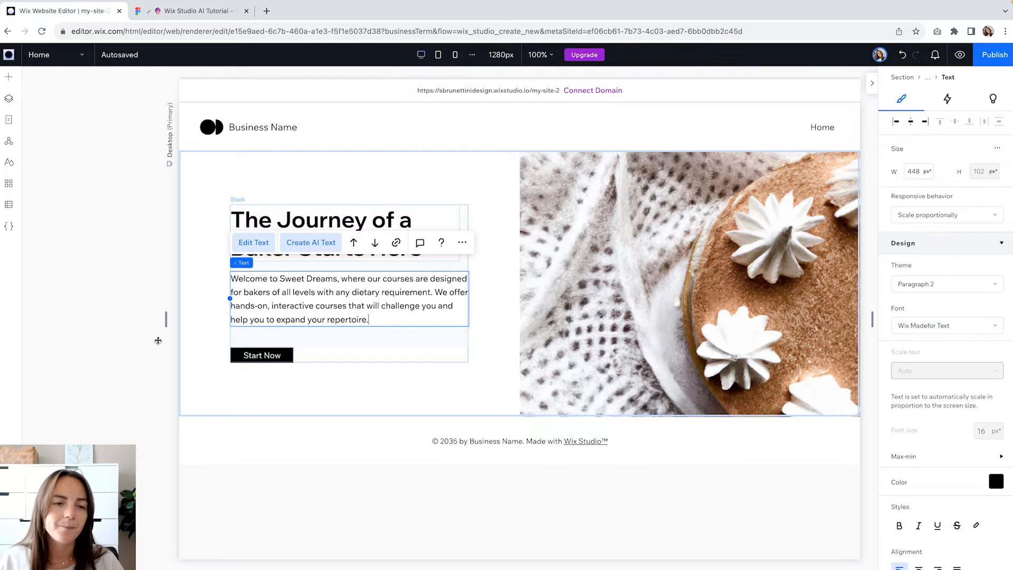
left_click(148, 304)
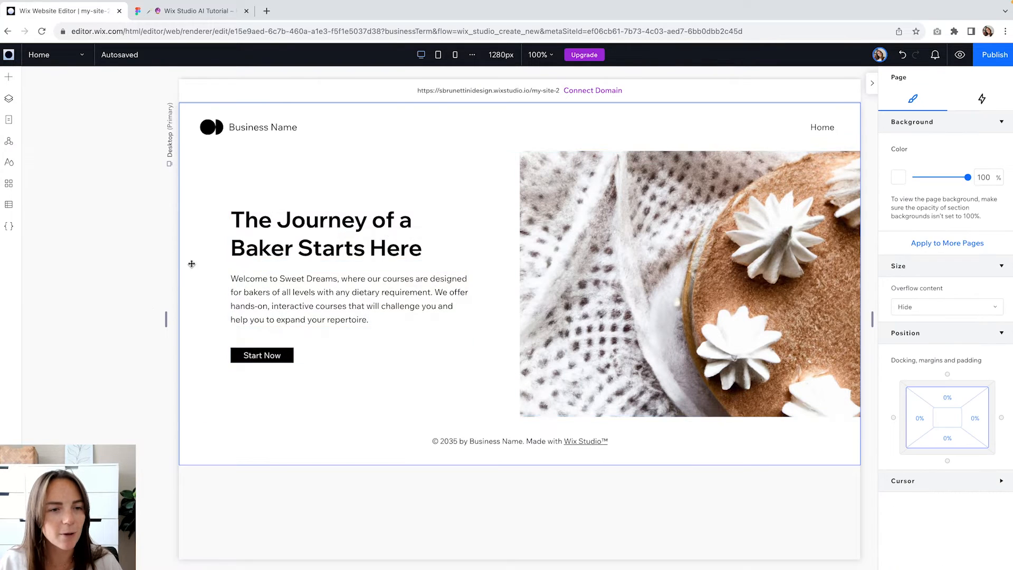
Switch to the Figma design and copy the fill colour code of the hero's text frame, E9EFFE
left_click(197, 10)
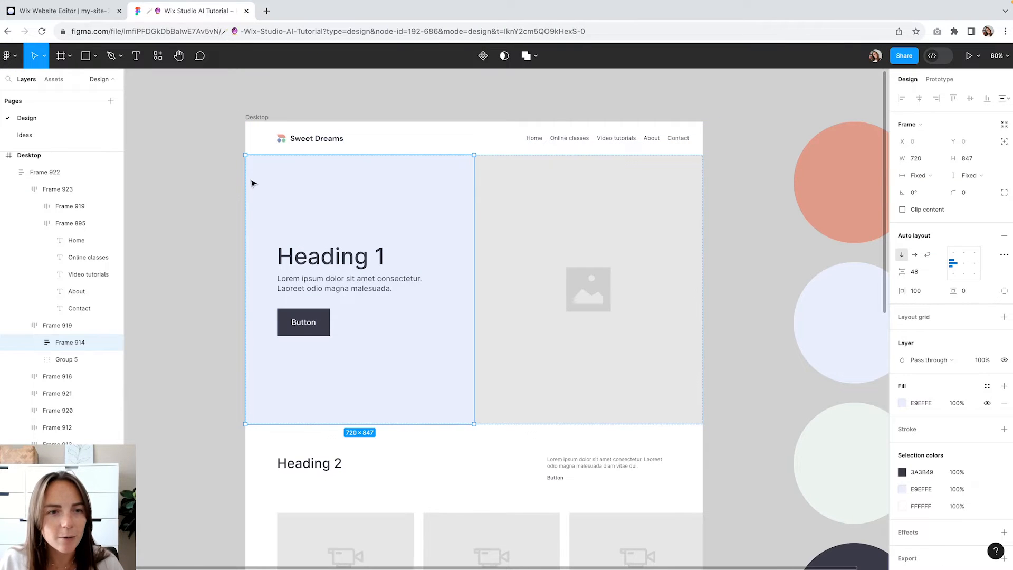
left_click(235, 181)
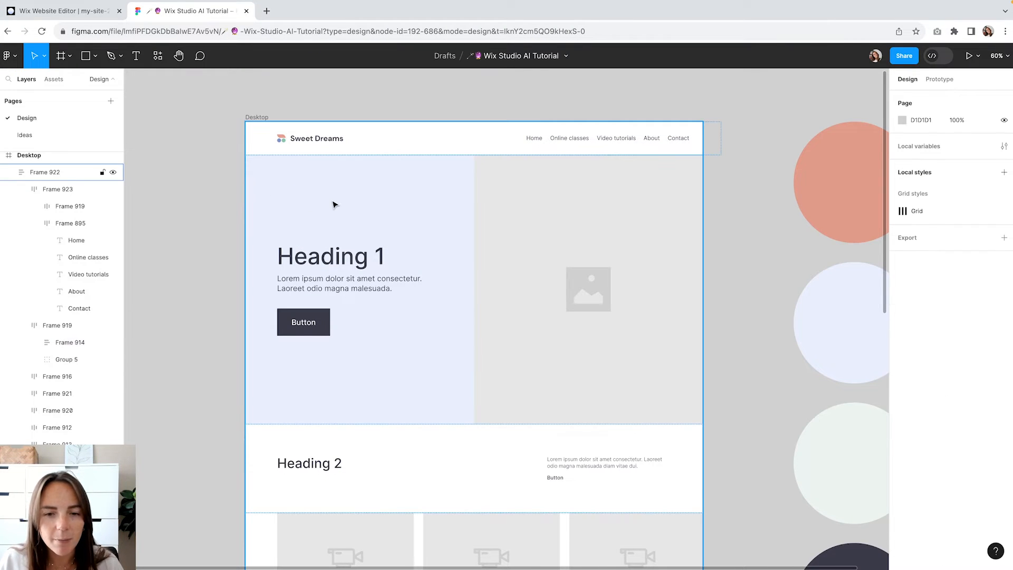
left_click(333, 204)
left_click(334, 203)
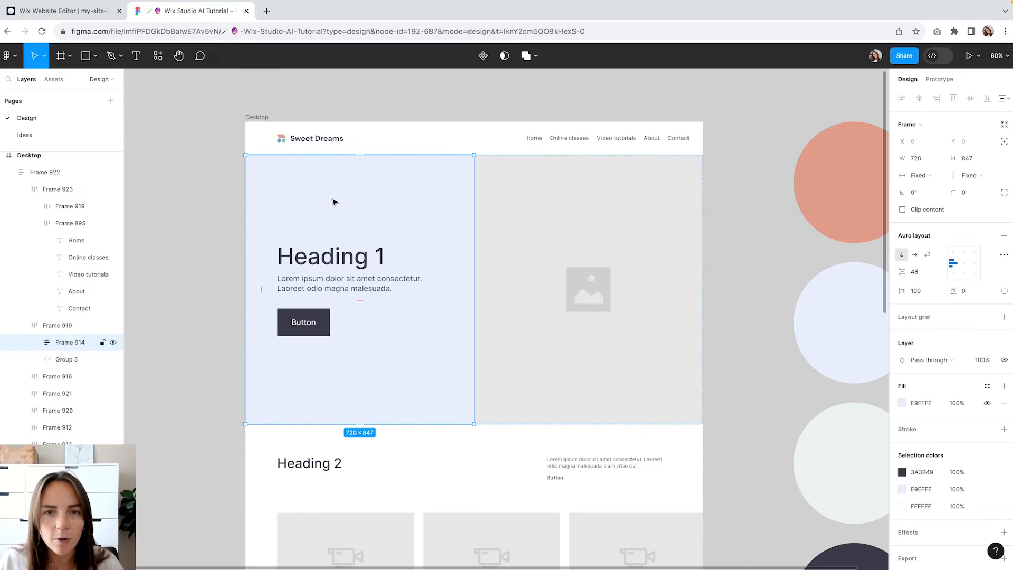
left_click(934, 404)
key("ctrl+c")
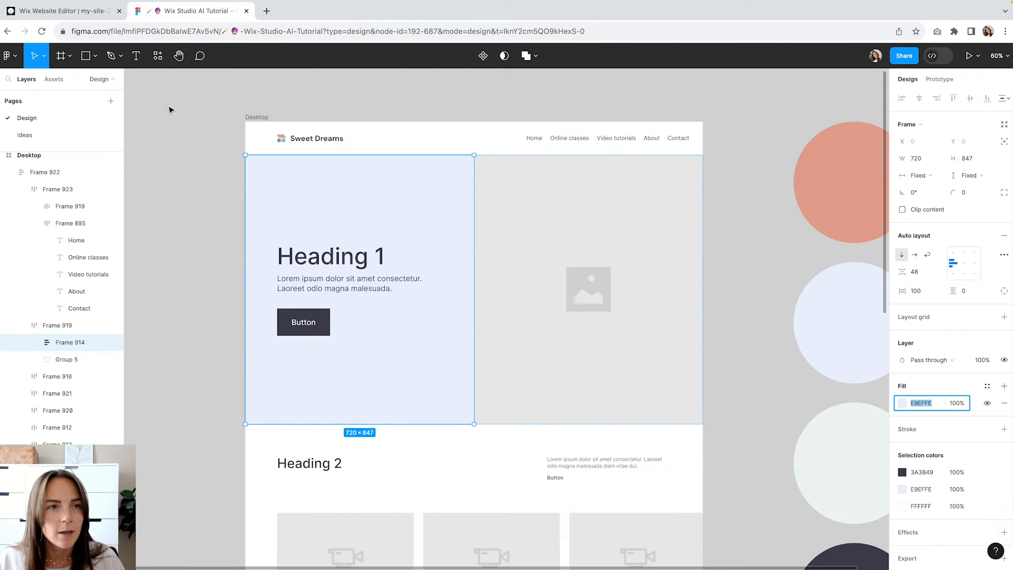
Back in Wix Studio, set the hero section's background colour to #E9EFFE and make the Start Now button taller
left_click(93, 12)
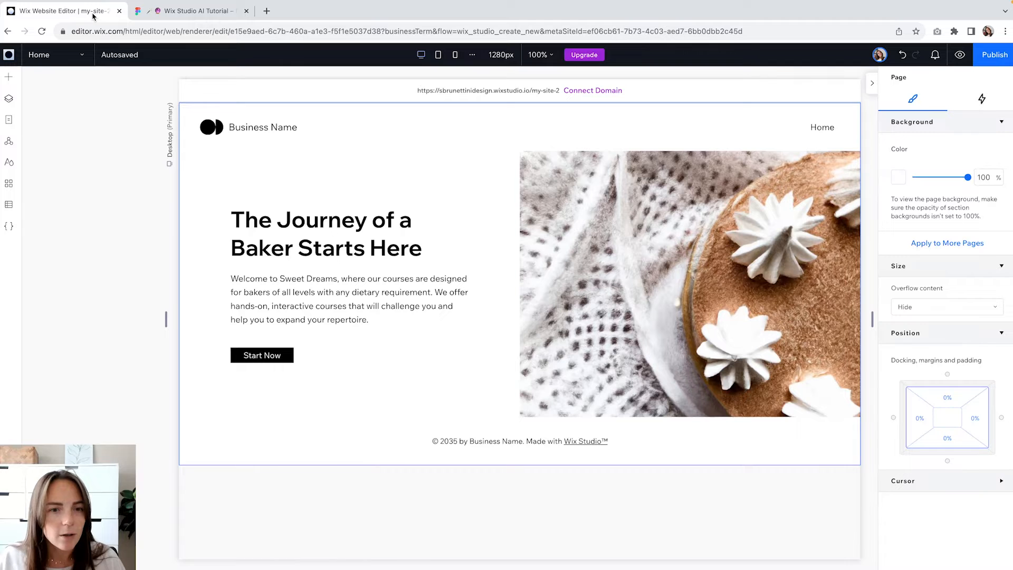
left_click(297, 191)
left_click(897, 278)
left_click(998, 450)
left_click(955, 449)
key("ctrl+v")
left_click(986, 477)
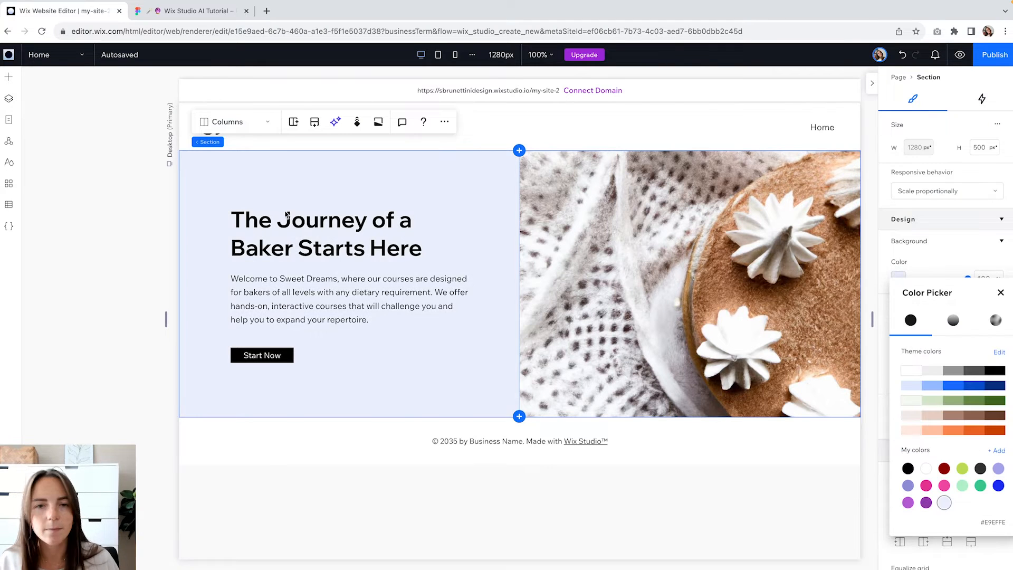
left_click(277, 355)
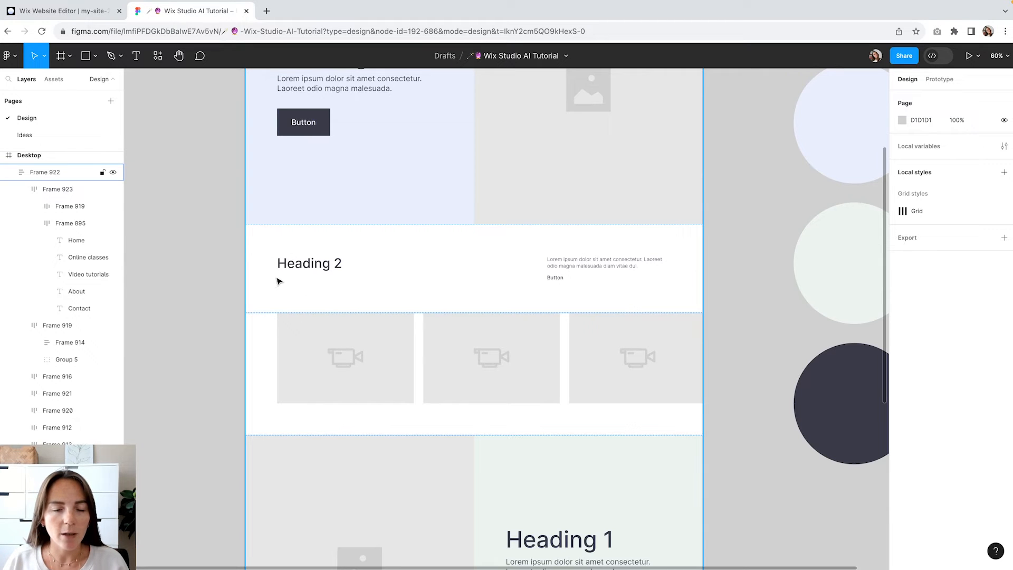
Add a section below the hero with a two-row layout and shrink its upper row, following the Figma video section
left_click(303, 353)
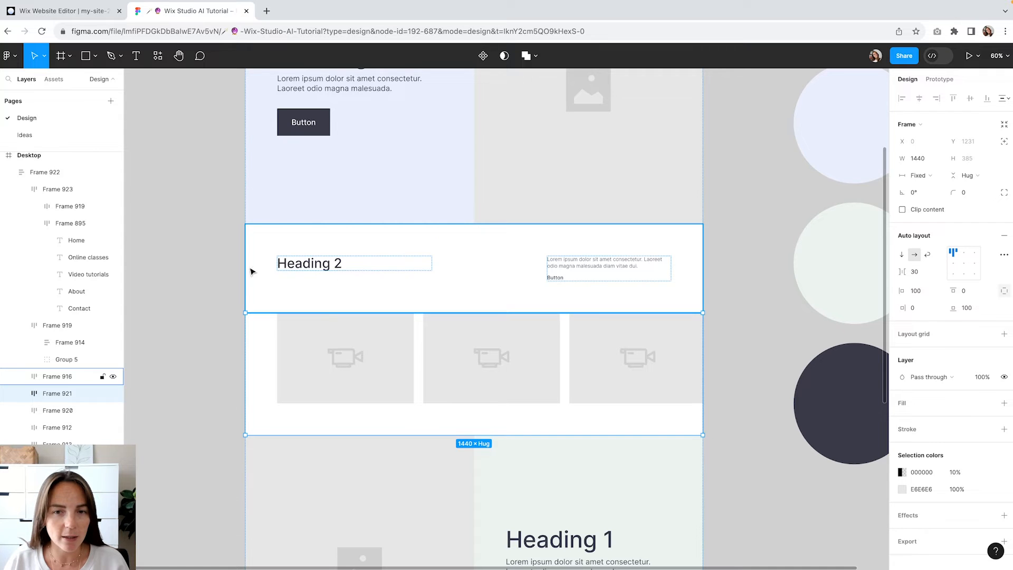
left_click(78, 14)
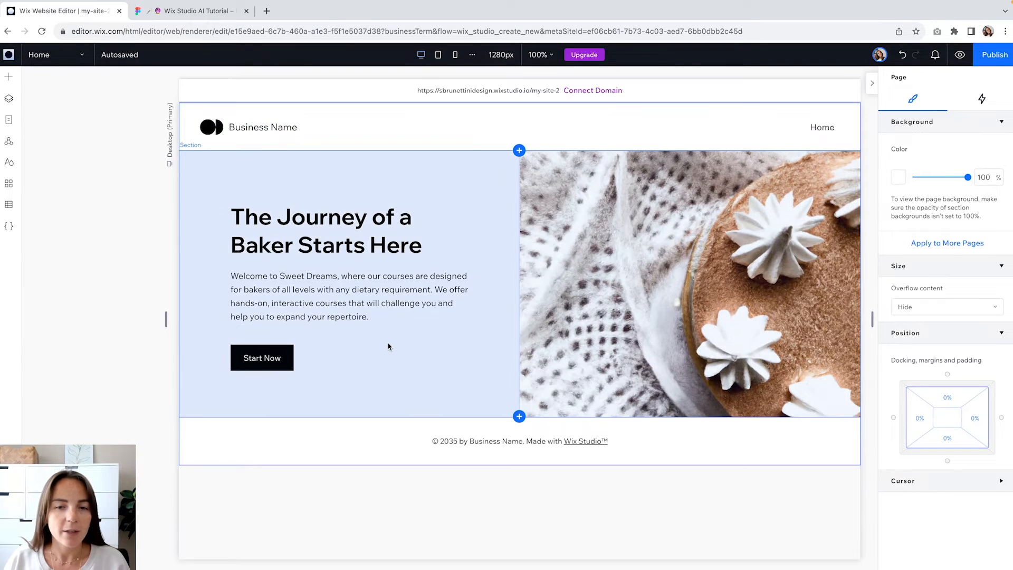
left_click(519, 418)
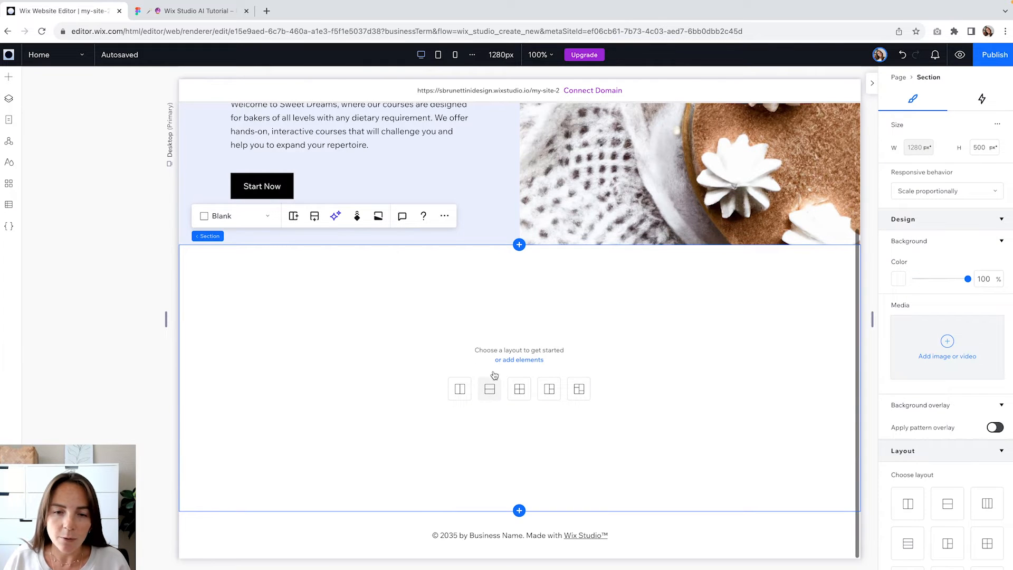
left_click(495, 396)
left_click(496, 396)
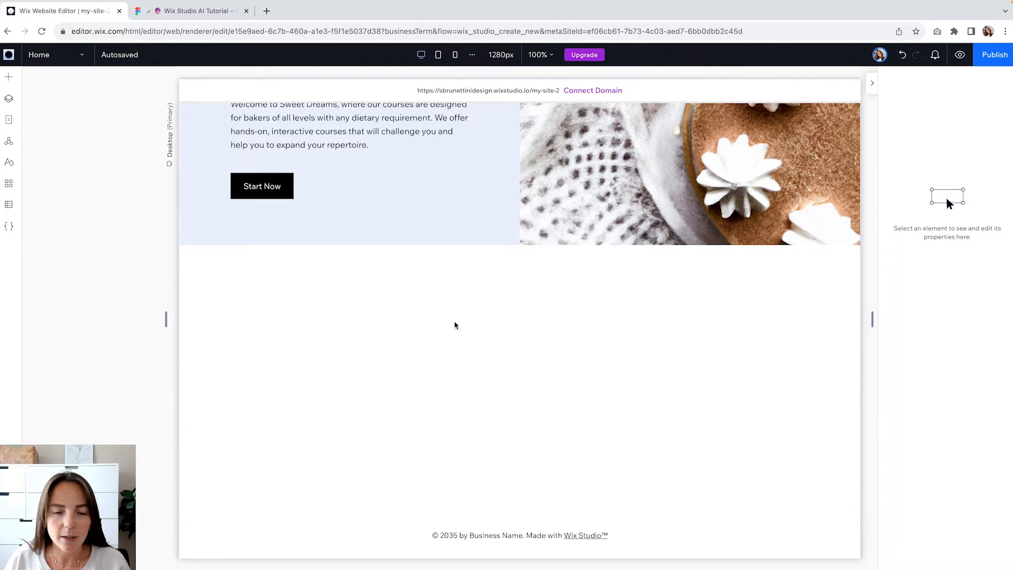
left_click_drag(530, 378, 535, 327)
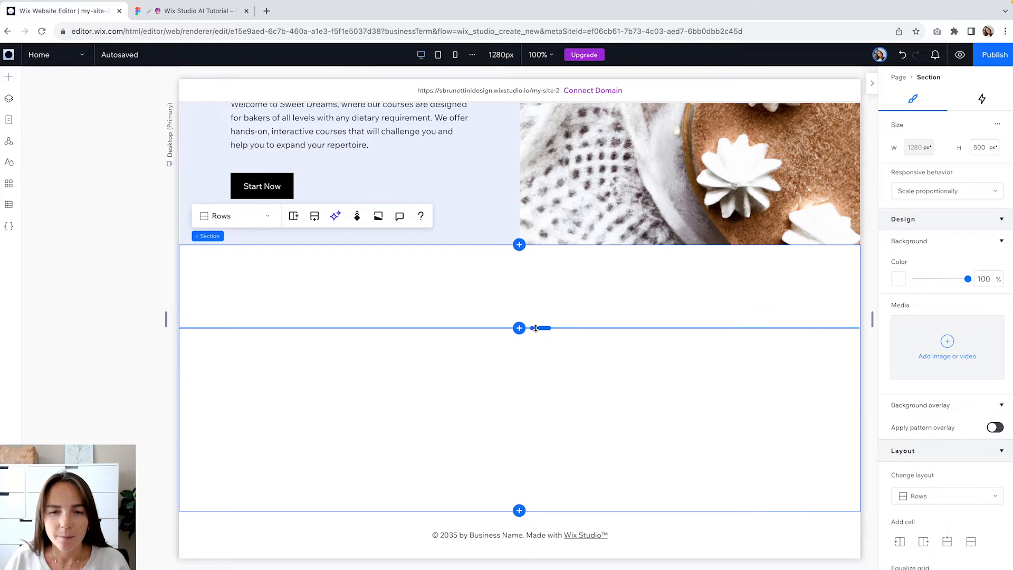
Go to the site's dashboard and open the App Market
left_click(9, 58)
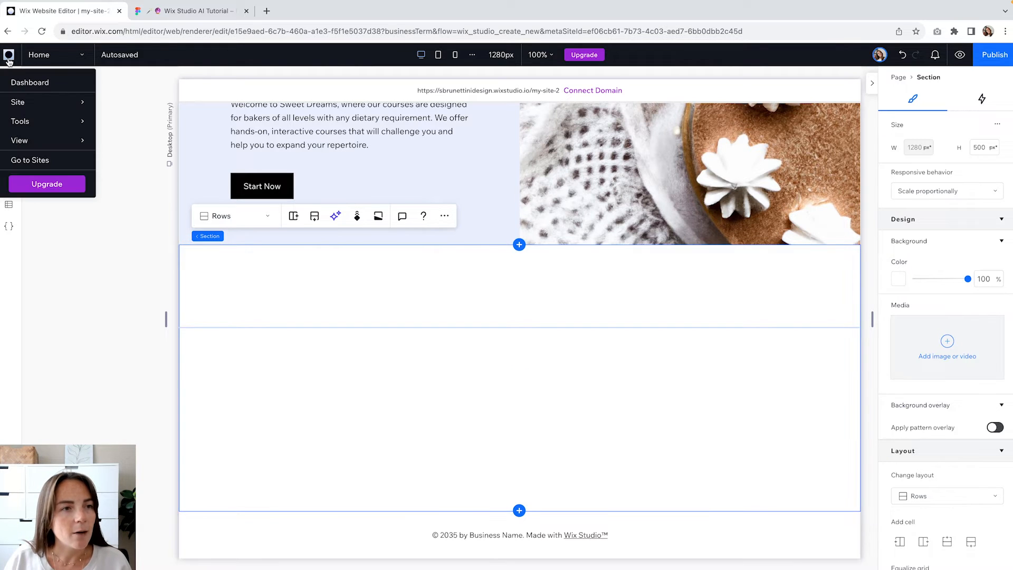
left_click(44, 87)
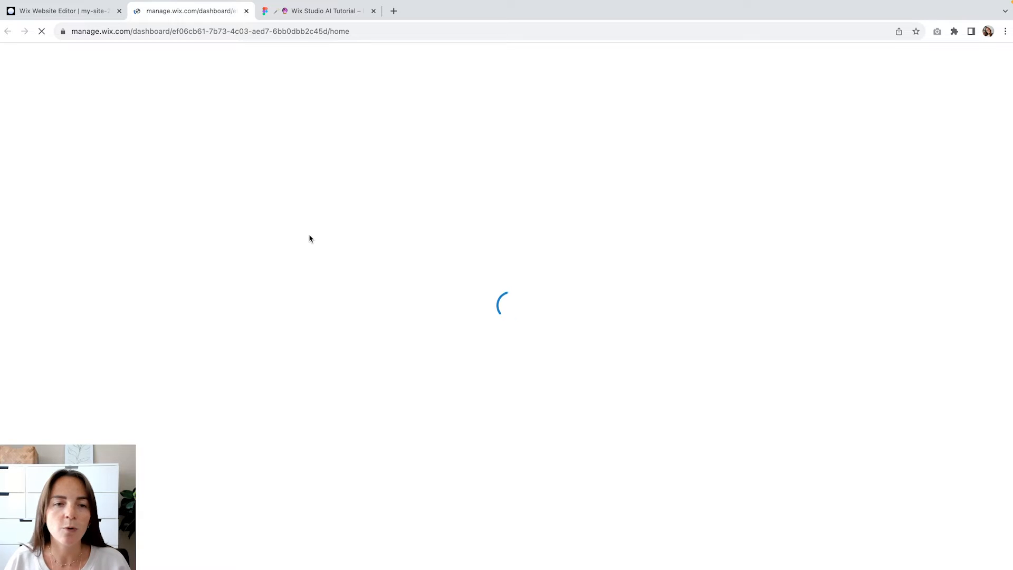
mouse_move(80, 343)
left_click(145, 338)
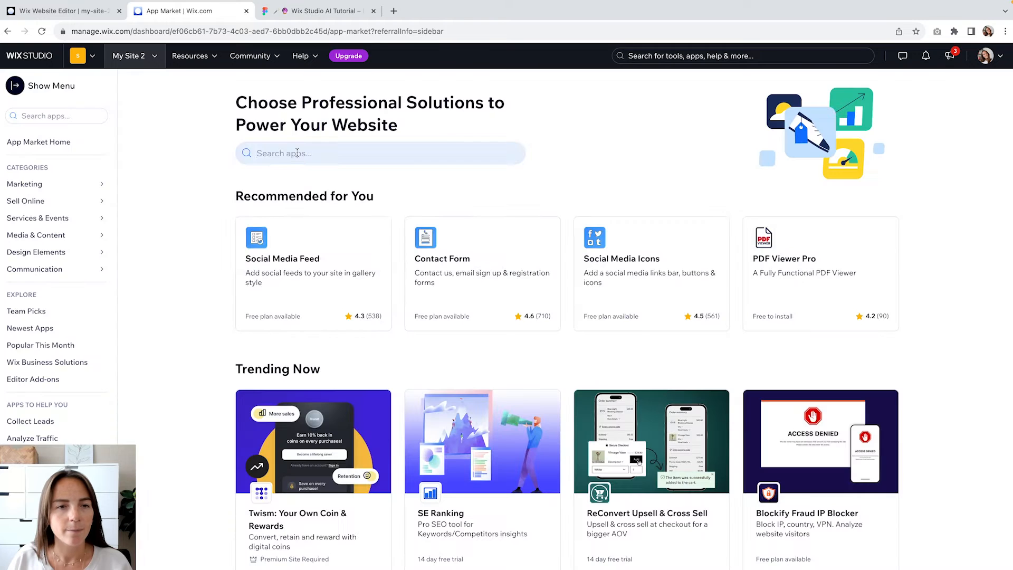
Search the App Market for "video" and add the Wix Video app to the site
left_click(298, 154)
type("video")
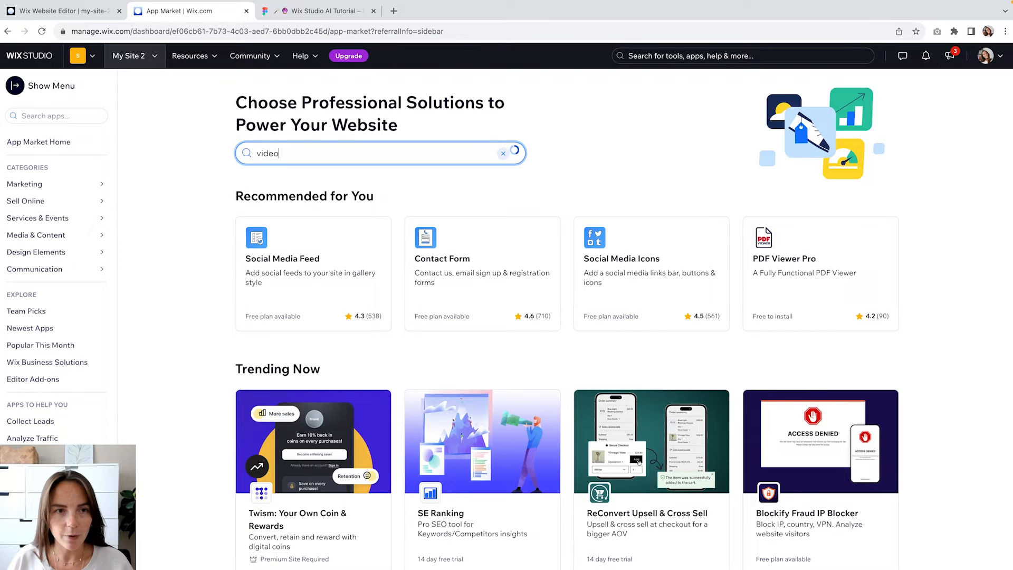
key("Return")
left_click(298, 169)
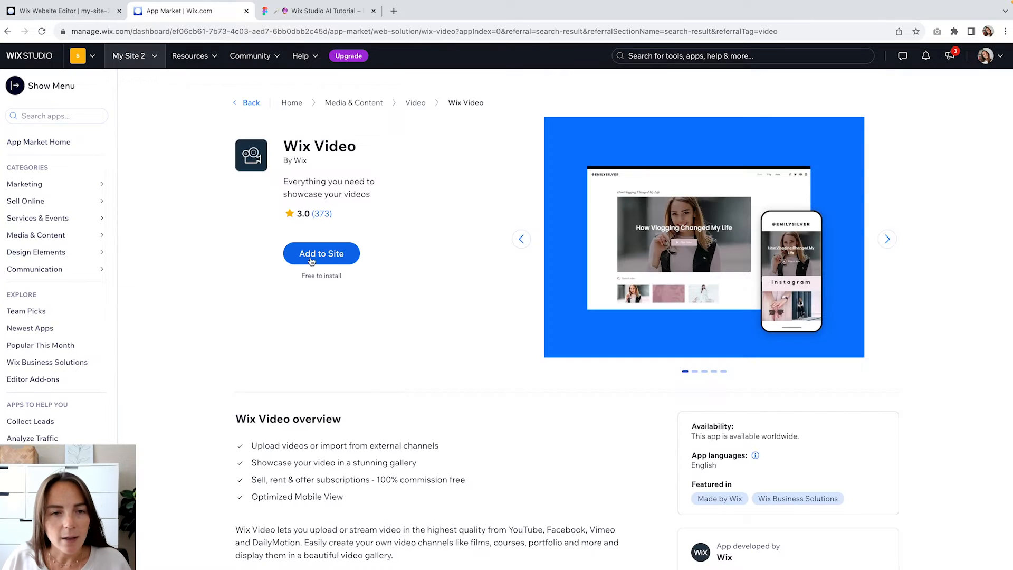
left_click(314, 258)
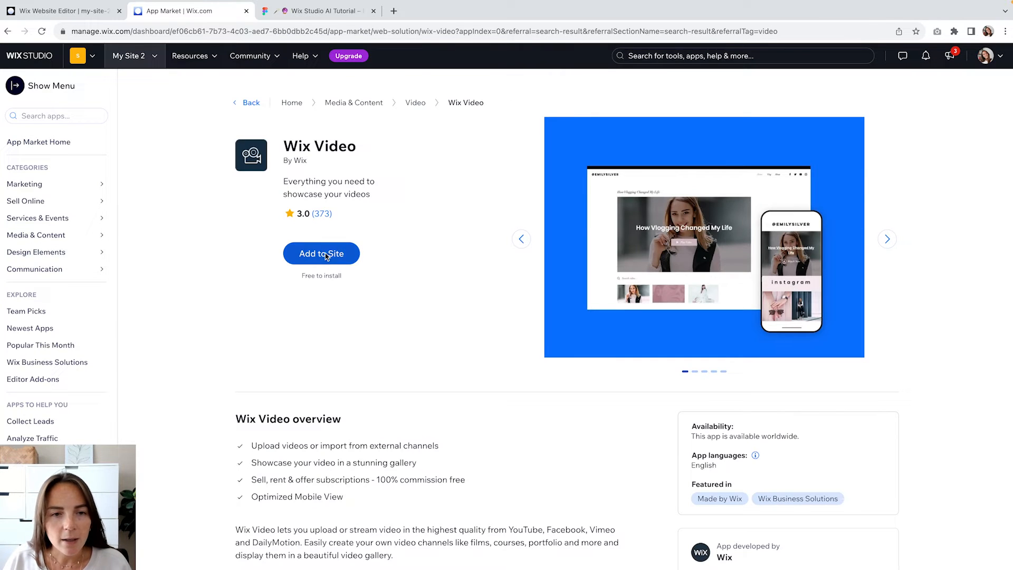
left_click(516, 249)
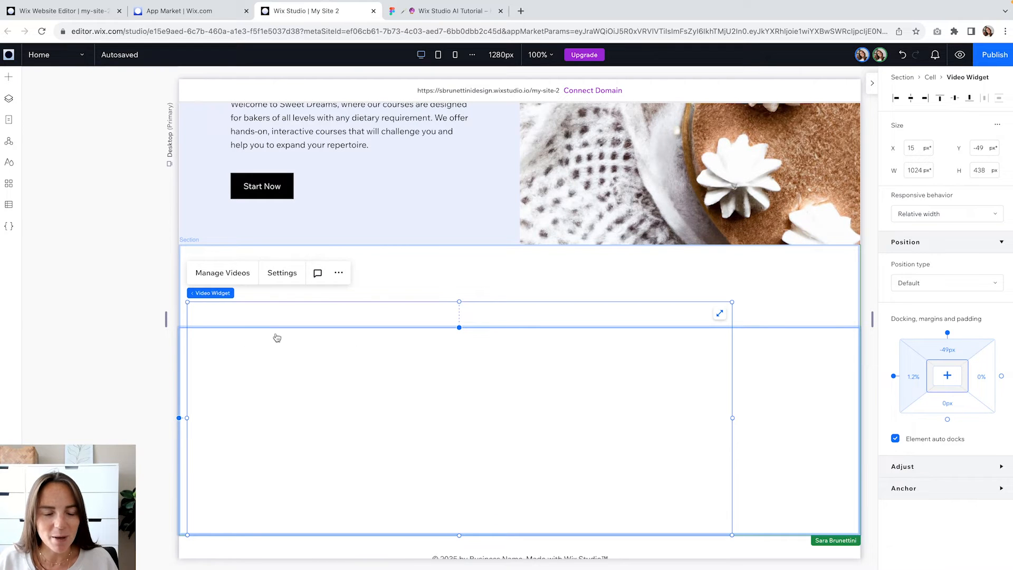
Move the video widget into the new section's lower row and stretch it to fill the cell
left_click_drag(288, 372, 289, 397)
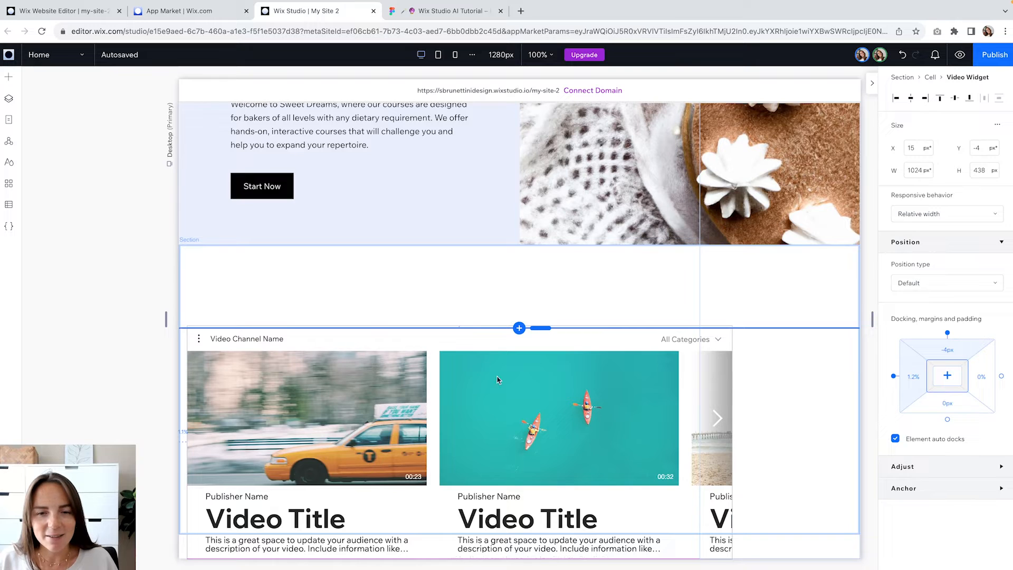
left_click(497, 380)
scroll(818, 356, "down", 1)
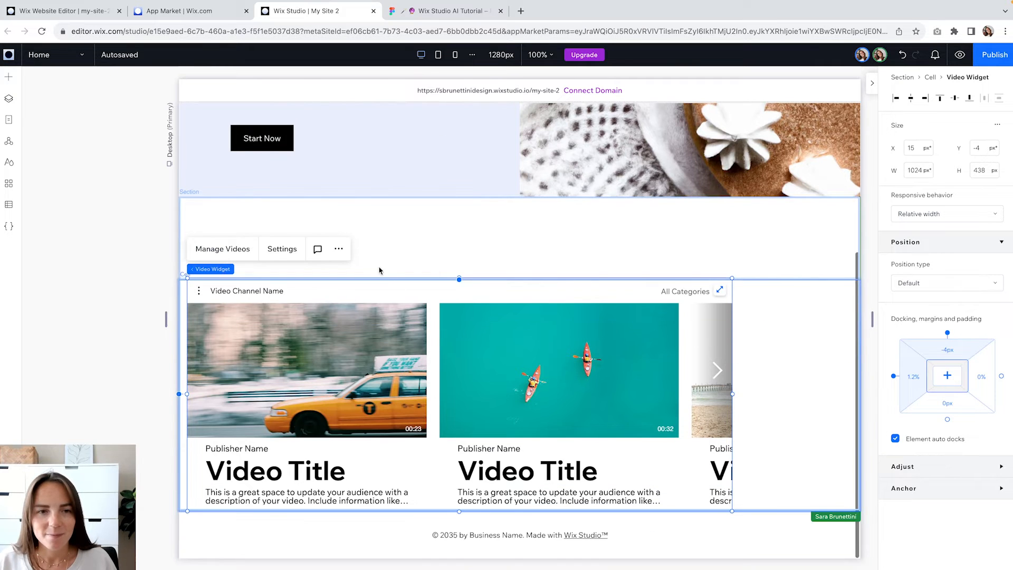
left_click(338, 248)
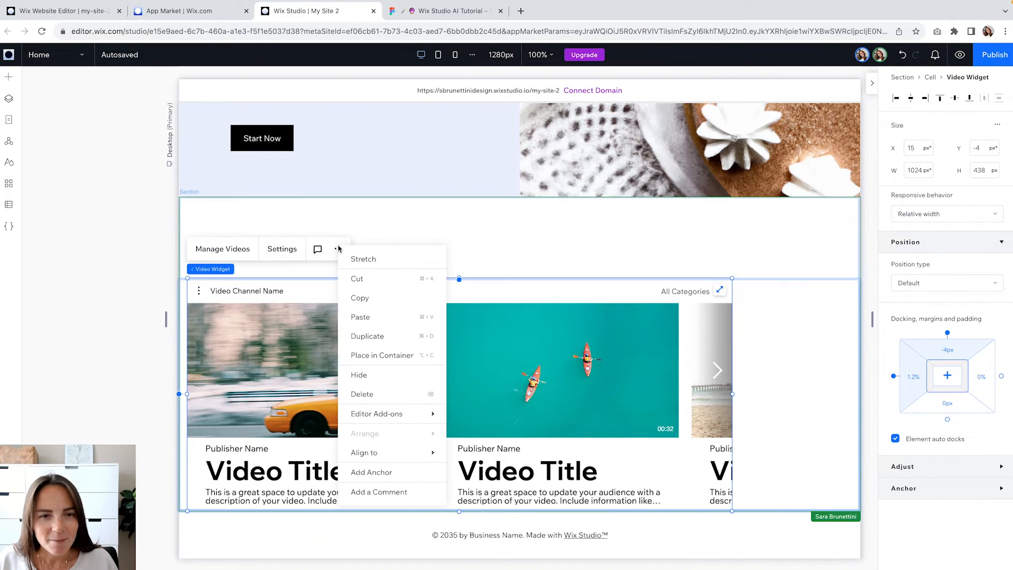
left_click(364, 259)
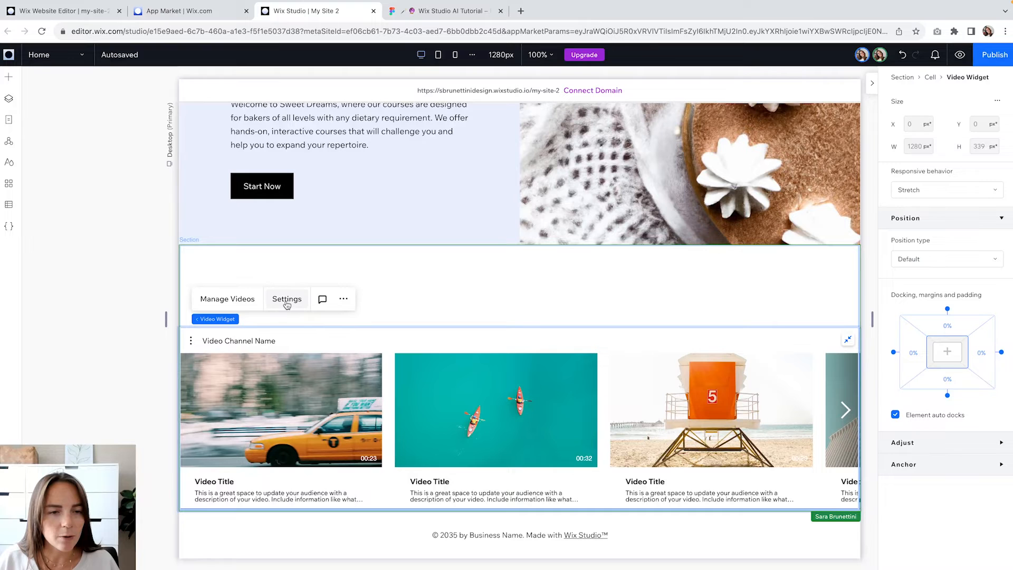
Upload the Christmas Dessert, Favourite Cakes, Oreo Cake and Fudge Cake videos to the widget's video library
left_click(287, 301)
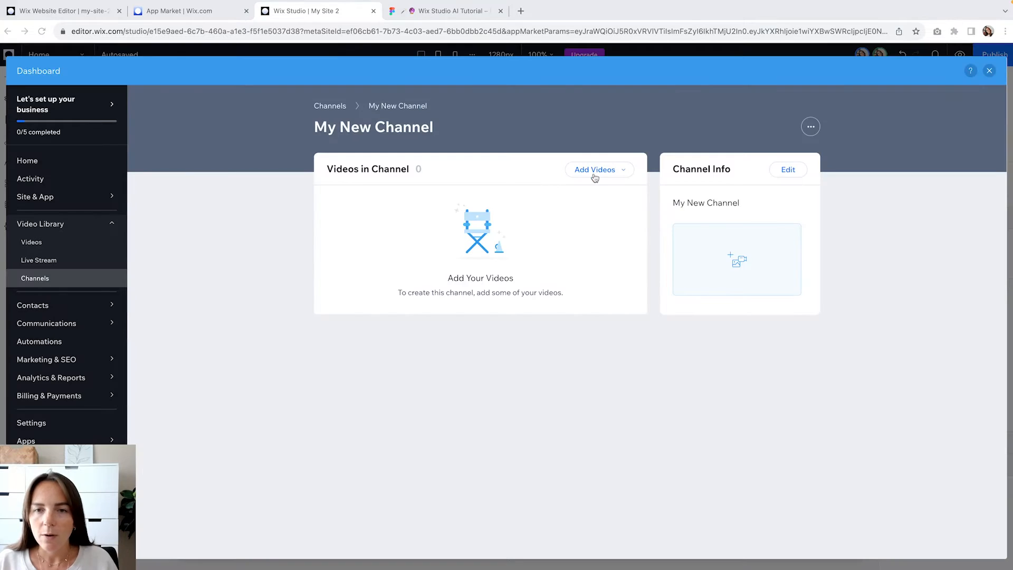
left_click(595, 170)
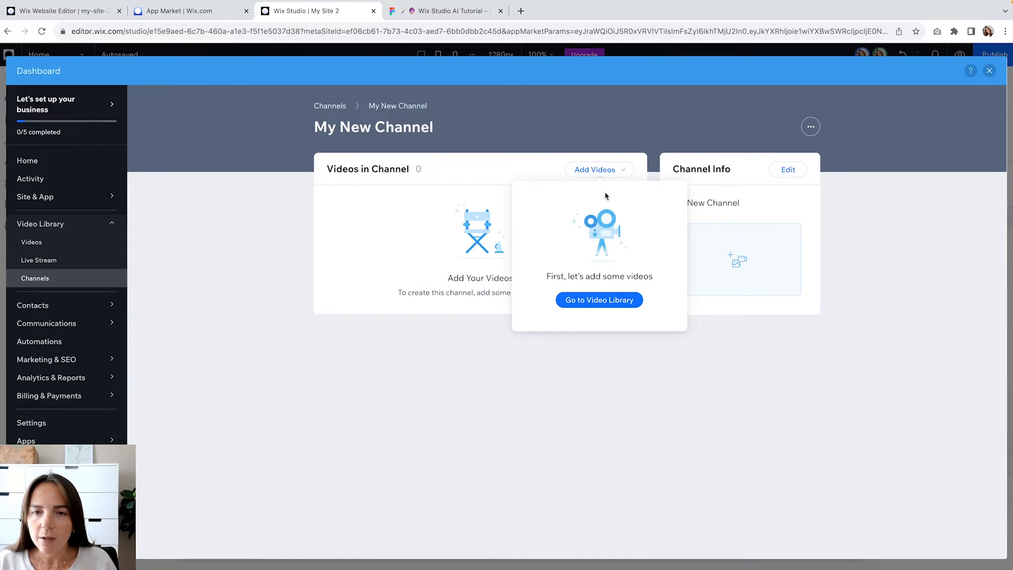
left_click(612, 299)
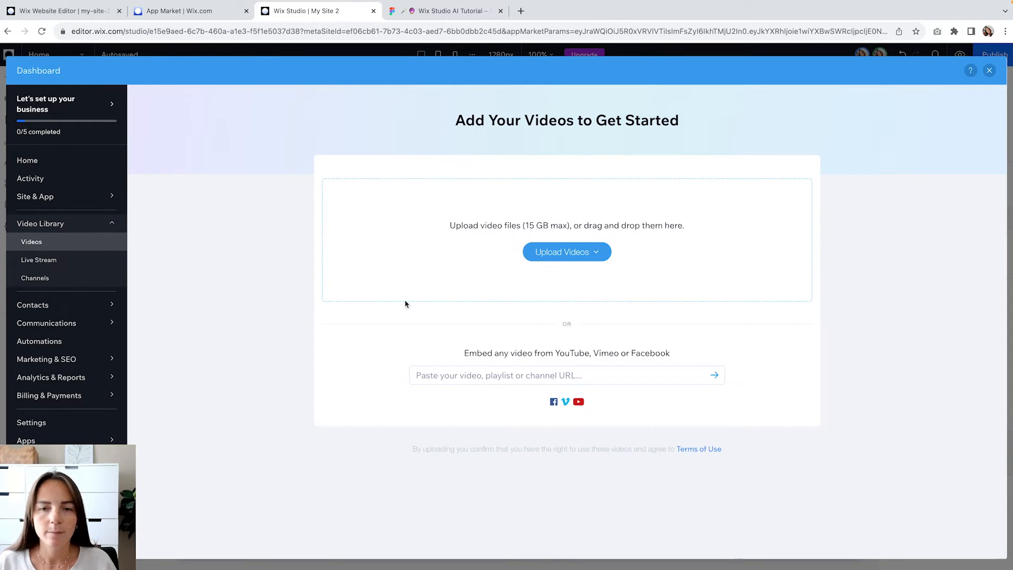
left_click_drag(575, 338, 579, 253)
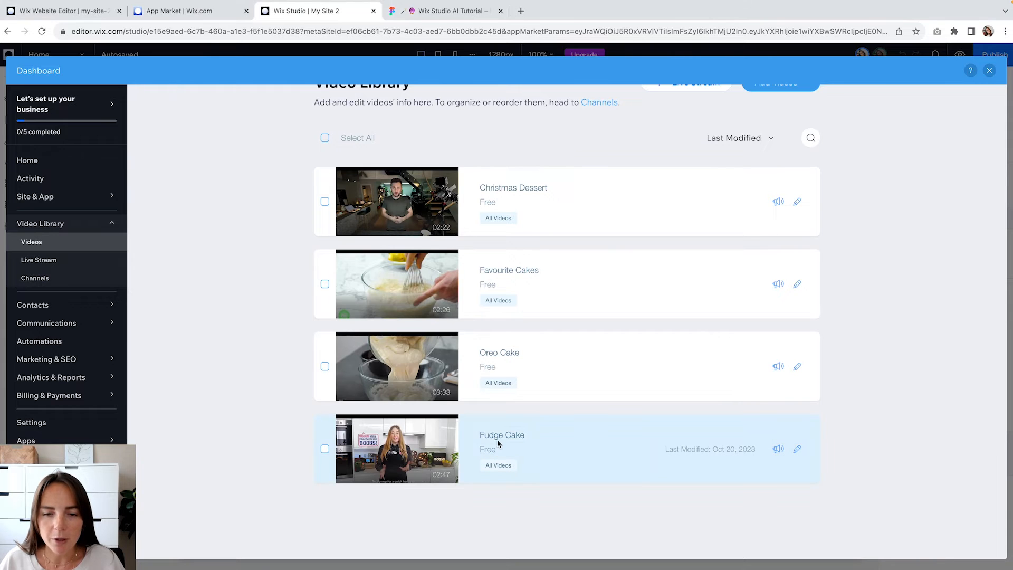
Make the Fudge Cake video paid, available for purchase at $15.00 with no downloads
left_click(470, 440)
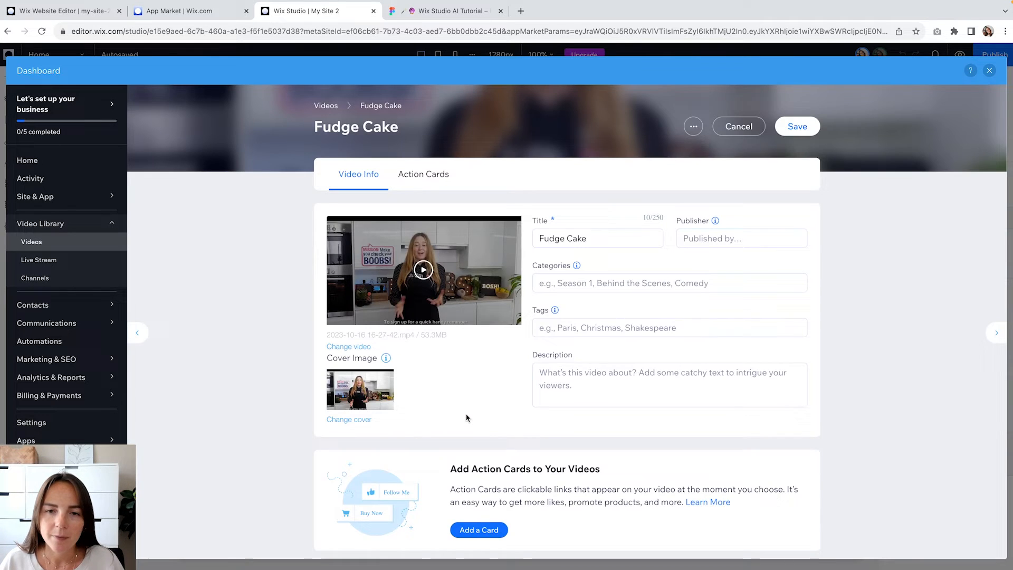
scroll(466, 418, "down", 6)
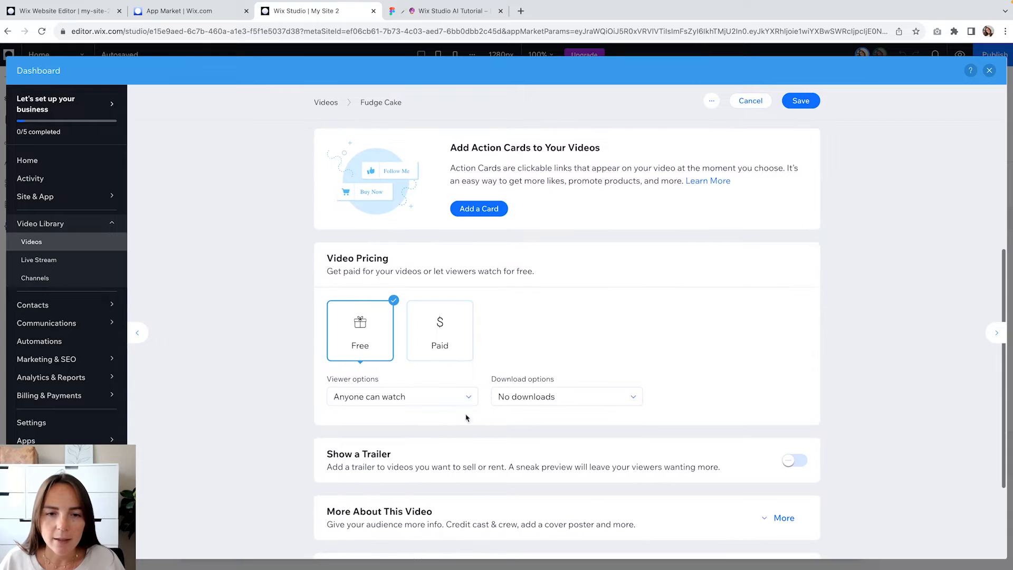
left_click(435, 328)
scroll(434, 325, "down", 2)
left_click(398, 355)
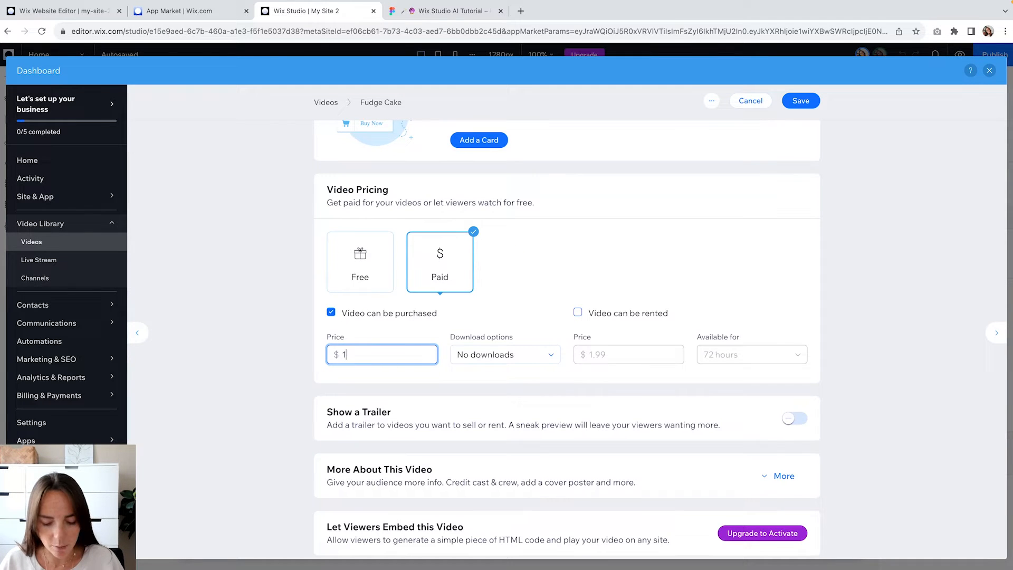
left_click(439, 331)
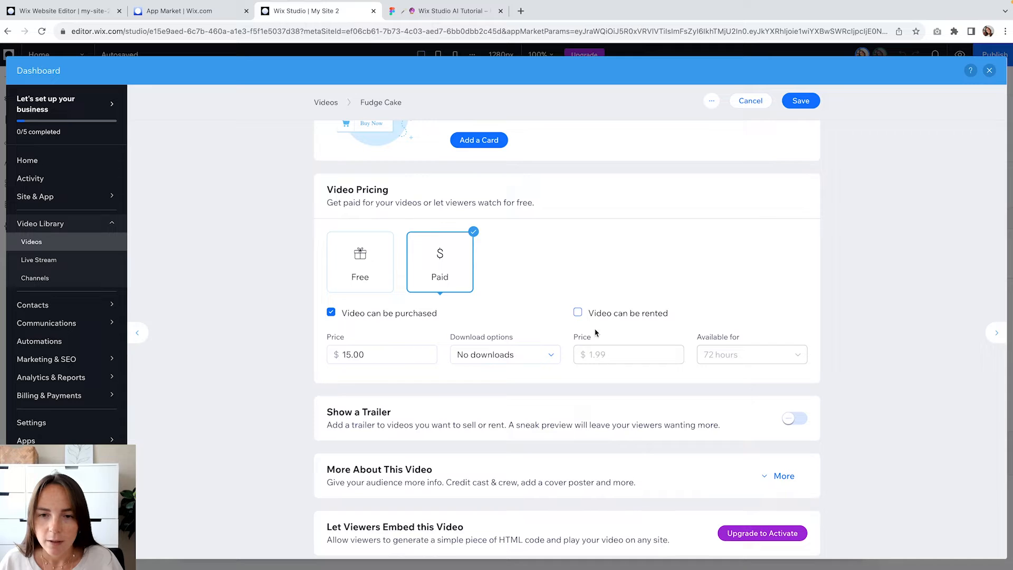
left_click(504, 354)
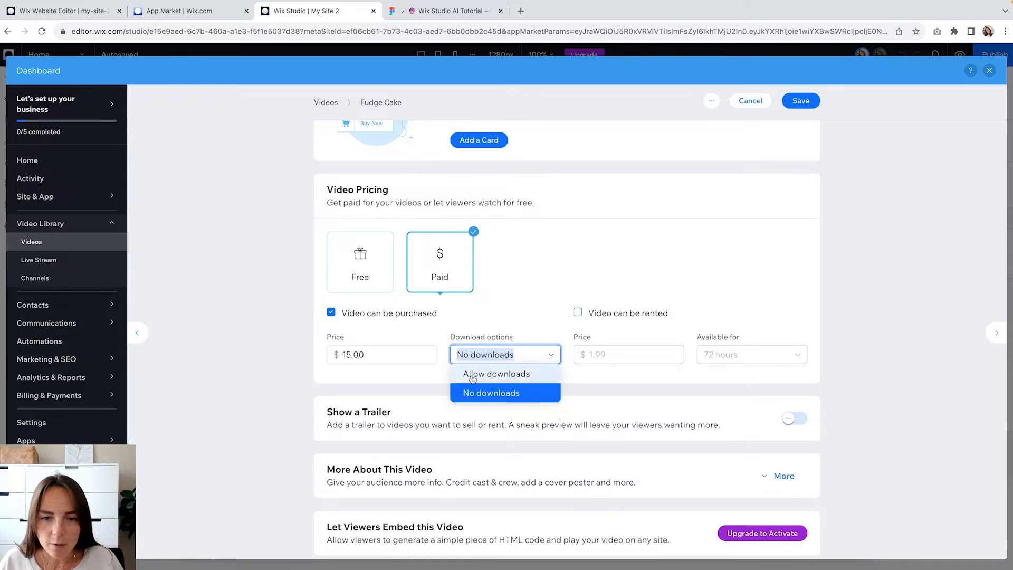
left_click(527, 329)
Turn on the trailer for the Fudge Cake video
scroll(528, 329, "down", 2)
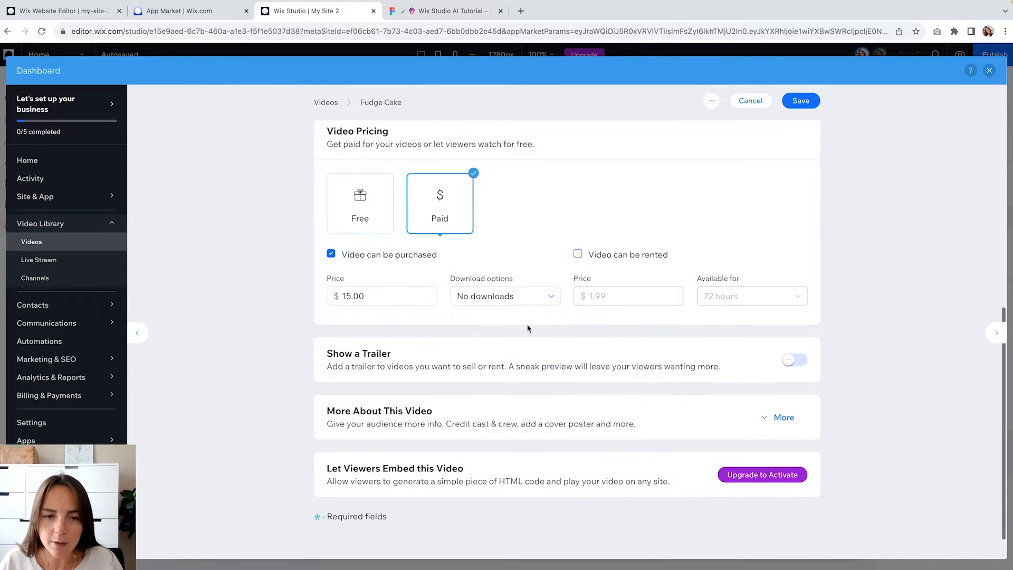
scroll(528, 329, "down", 1)
left_click_drag(326, 326, 398, 327)
left_click(400, 326)
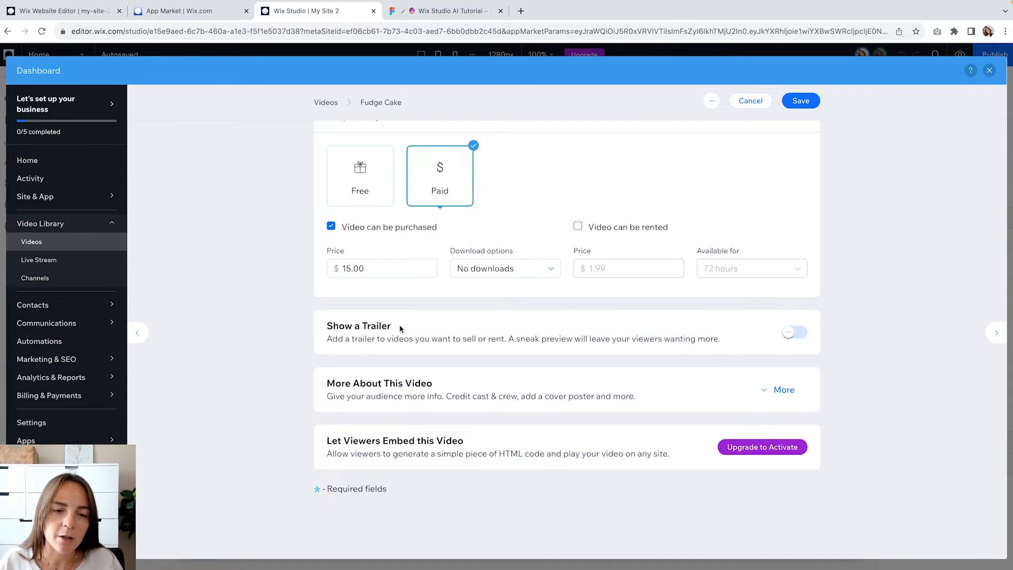
left_click(796, 332)
scroll(460, 365, "down", 1)
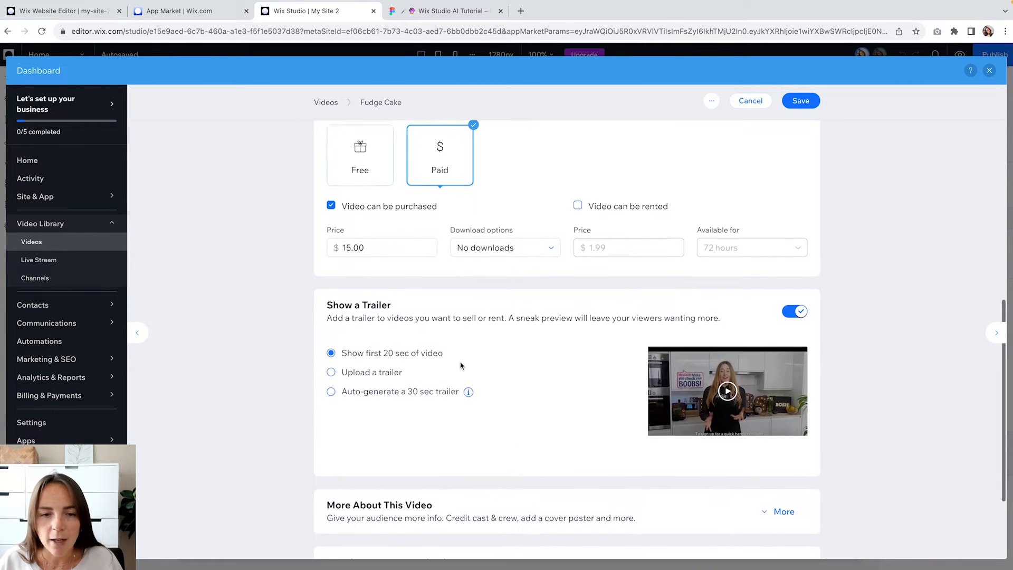
Choose an auto-generated 30 sec trailer for the Fudge Cake video and save the video's settings
left_click(332, 384)
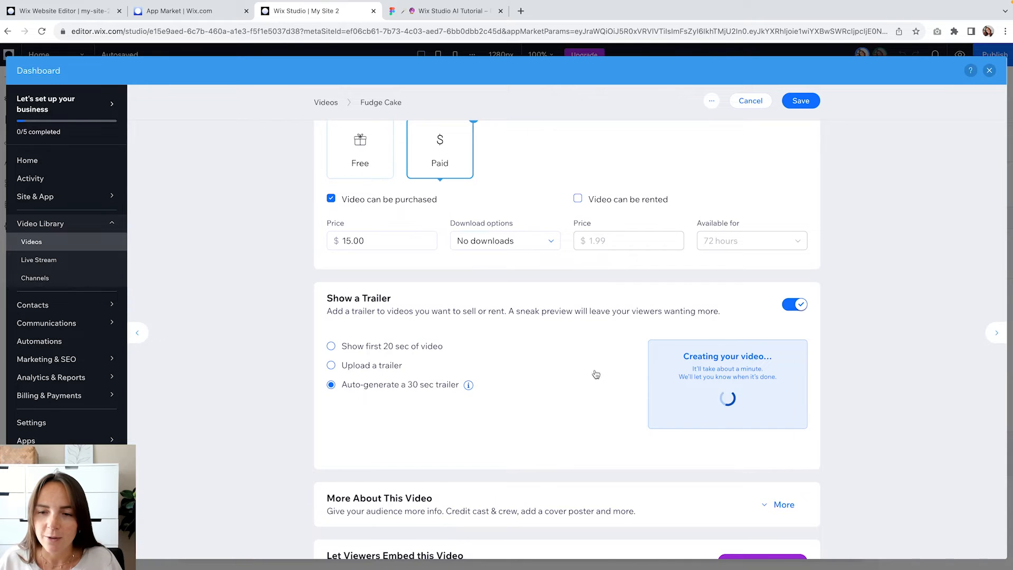
scroll(595, 374, "down", 1)
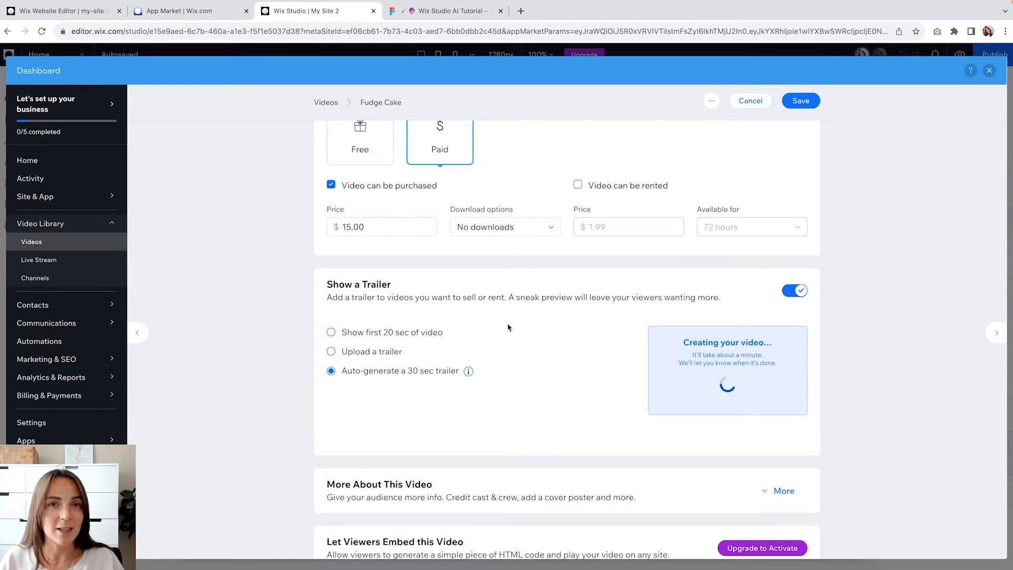
scroll(528, 325, "down", 1)
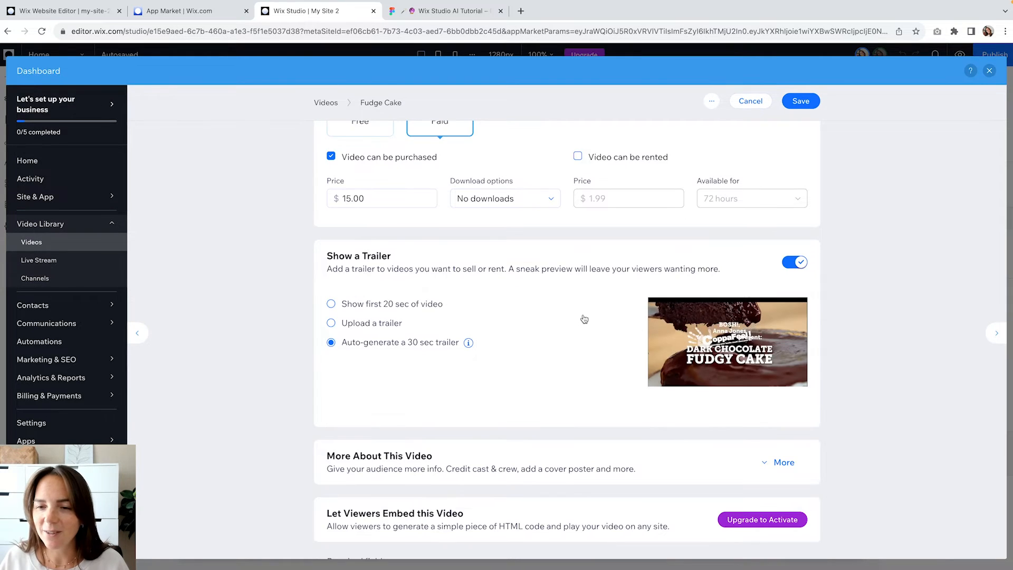
left_click(790, 103)
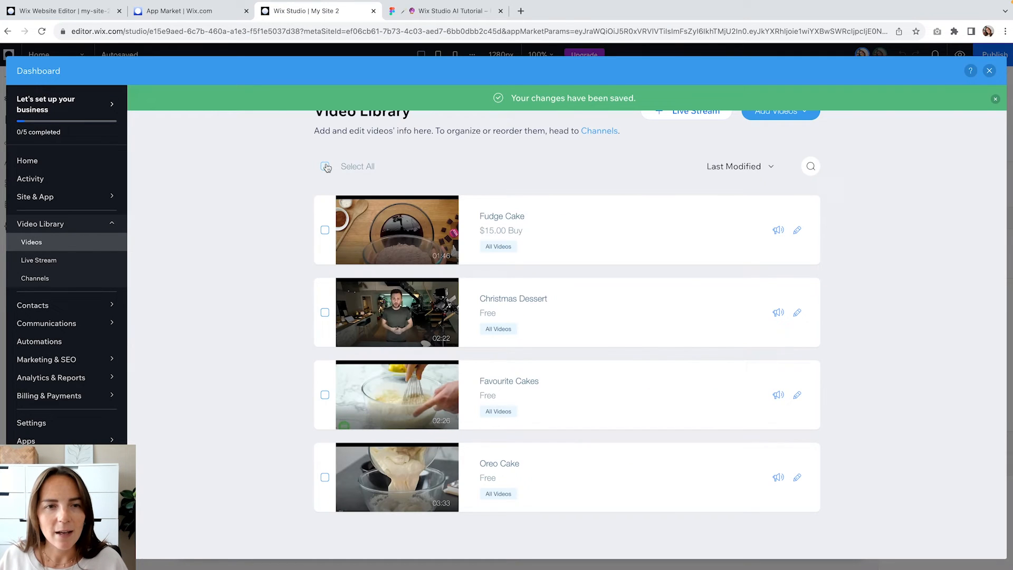
Create a channel named Cakes and add all four library videos to it
left_click(325, 166)
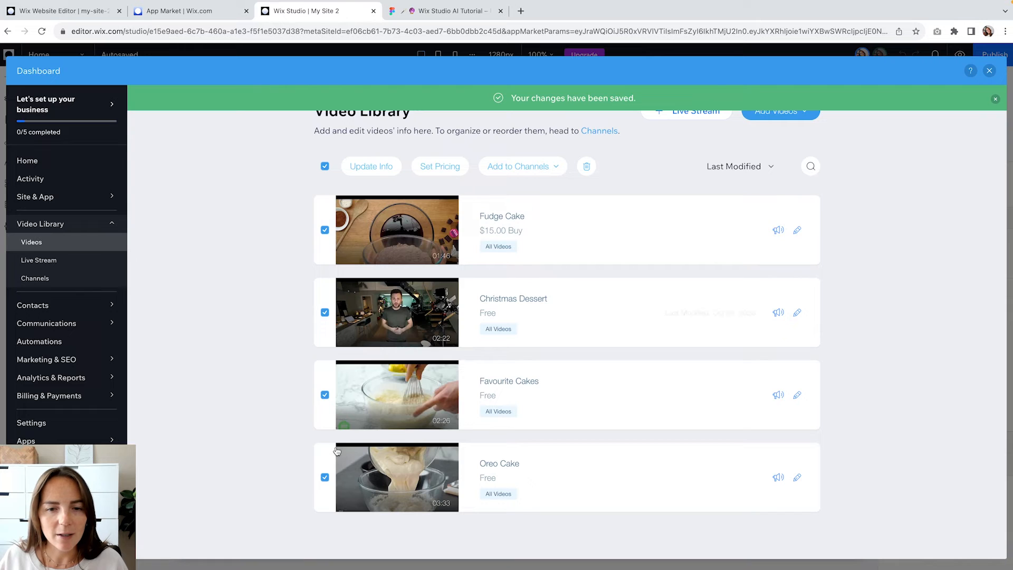
left_click(507, 167)
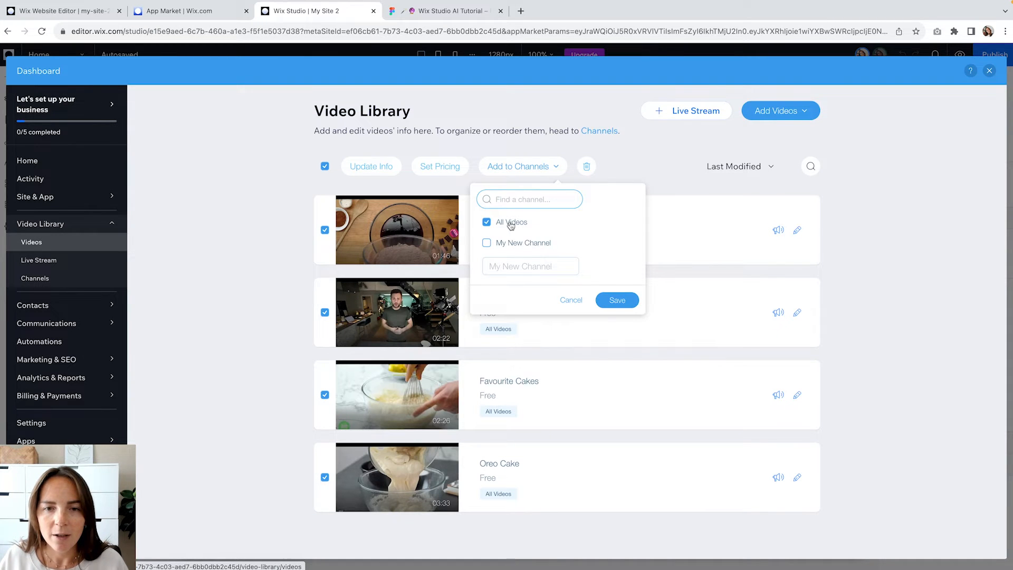
left_click(507, 263)
type("Cake")
left_click(609, 301)
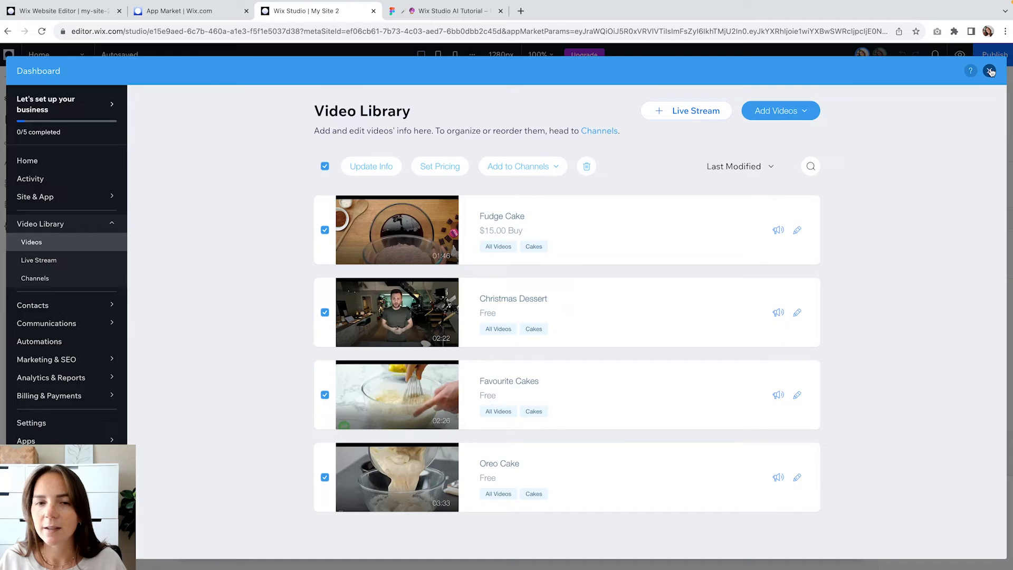
Leave the dashboard and set the video widget on the page to show the Cakes channel
left_click(990, 72)
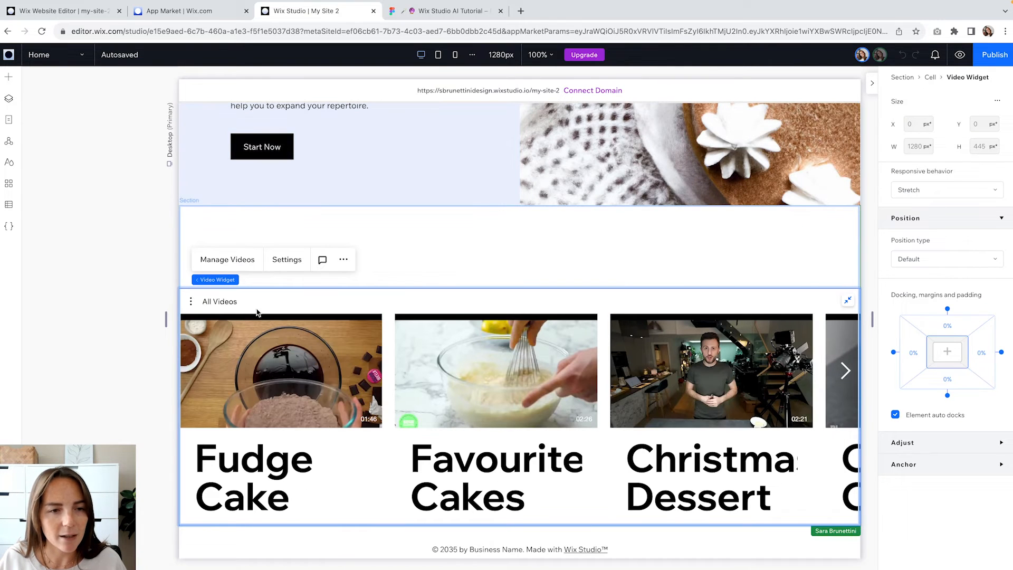
left_click(285, 261)
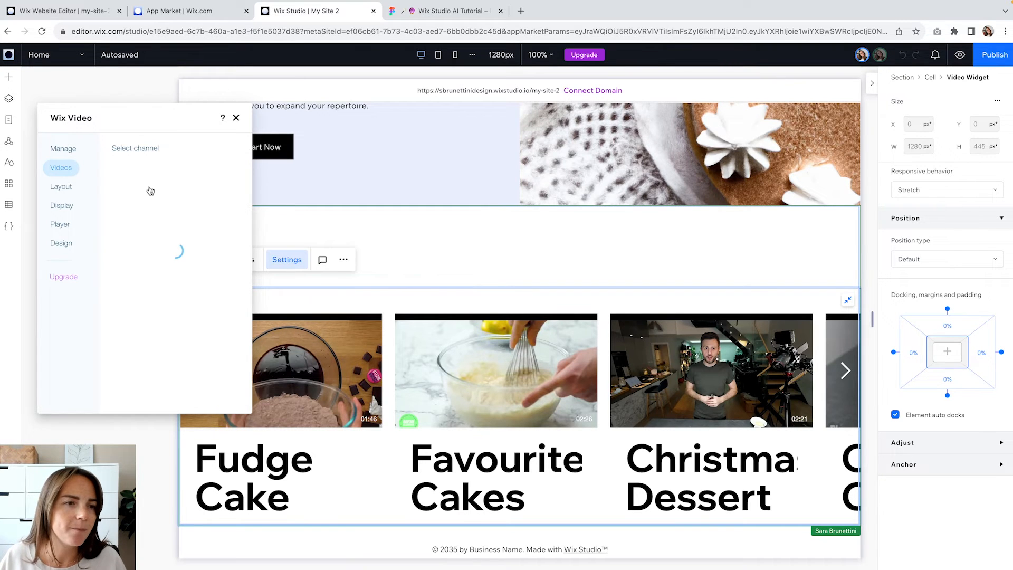
left_click(140, 274)
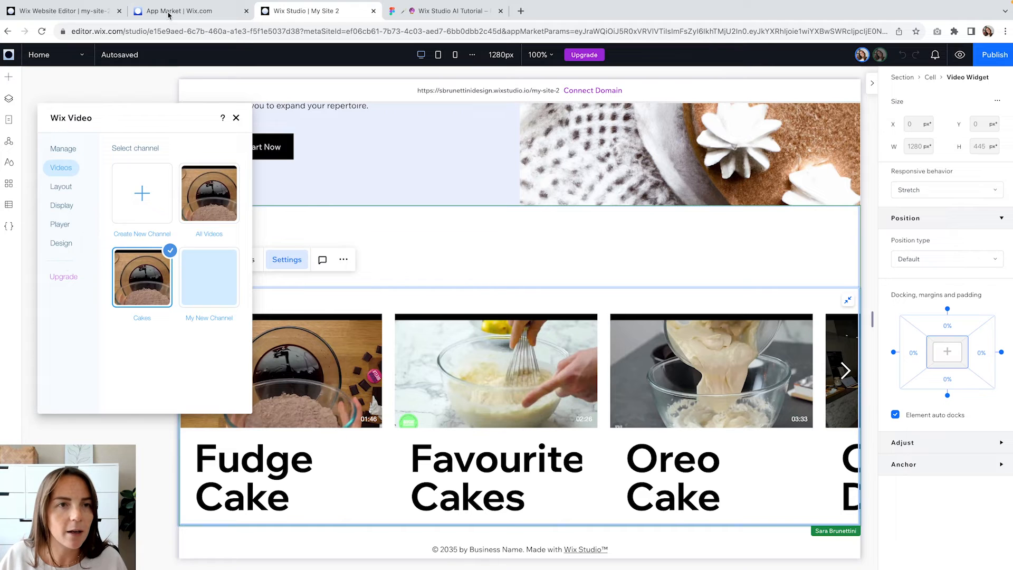
Check the video row in the Figma design, then hide all info below the thumbnails in the Wix video widget's layout
left_click(416, 15)
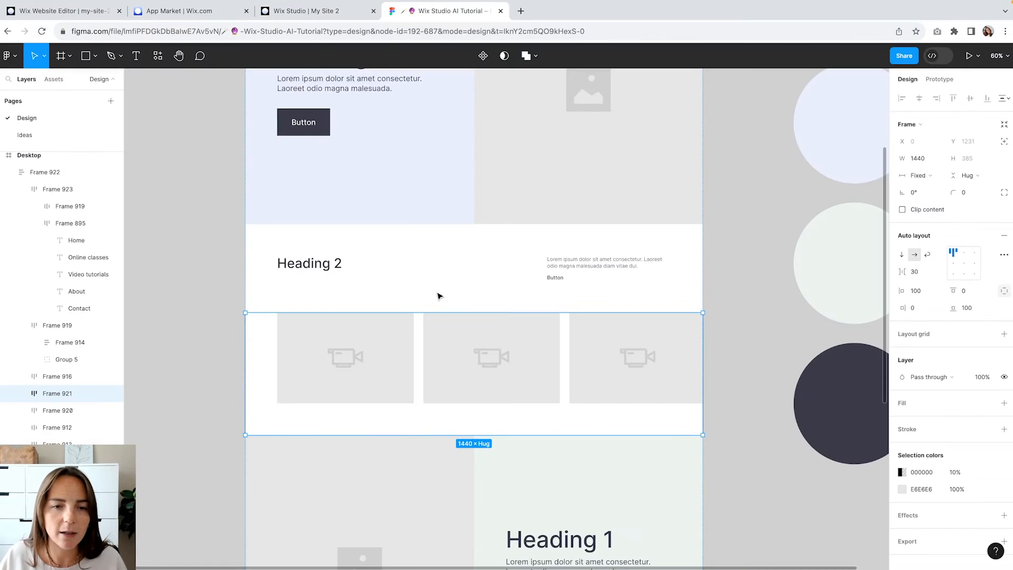
scroll(437, 296, "down", 2)
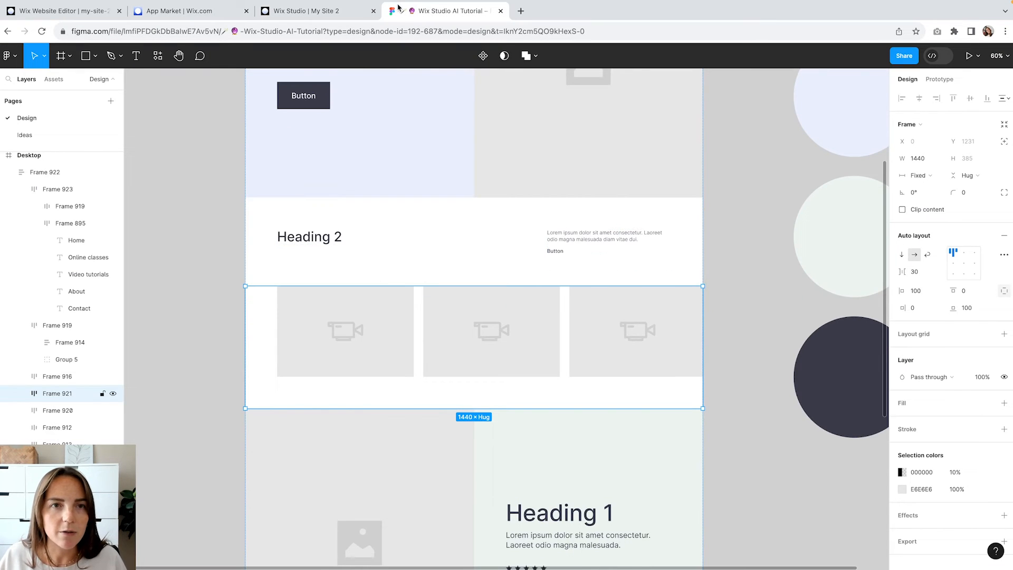
left_click(355, 17)
left_click(63, 149)
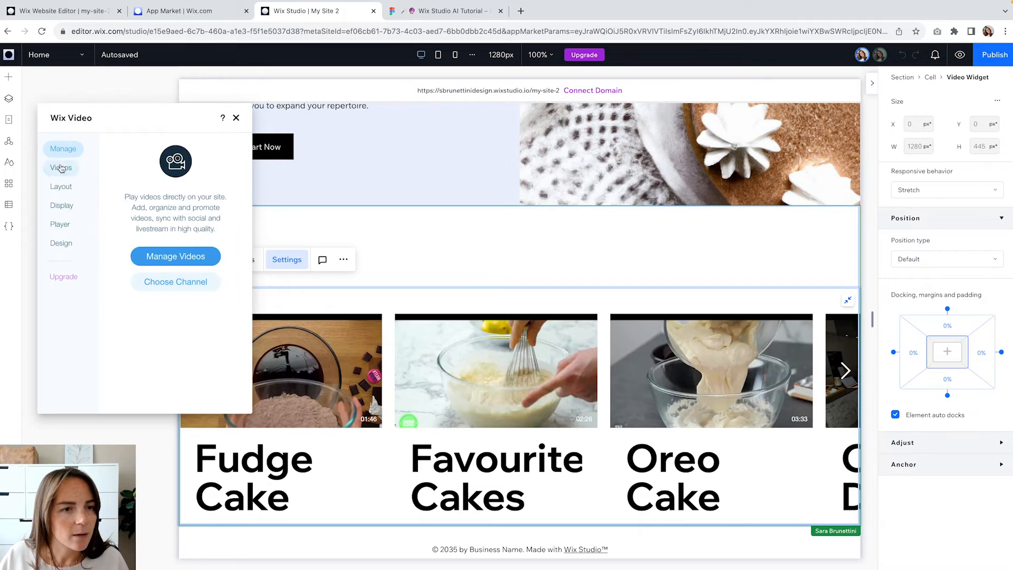
left_click(60, 186)
left_click(117, 204)
scroll(124, 224, "down", 1)
left_click(116, 261)
left_click(116, 277)
left_click(116, 308)
scroll(159, 296, "down", 2)
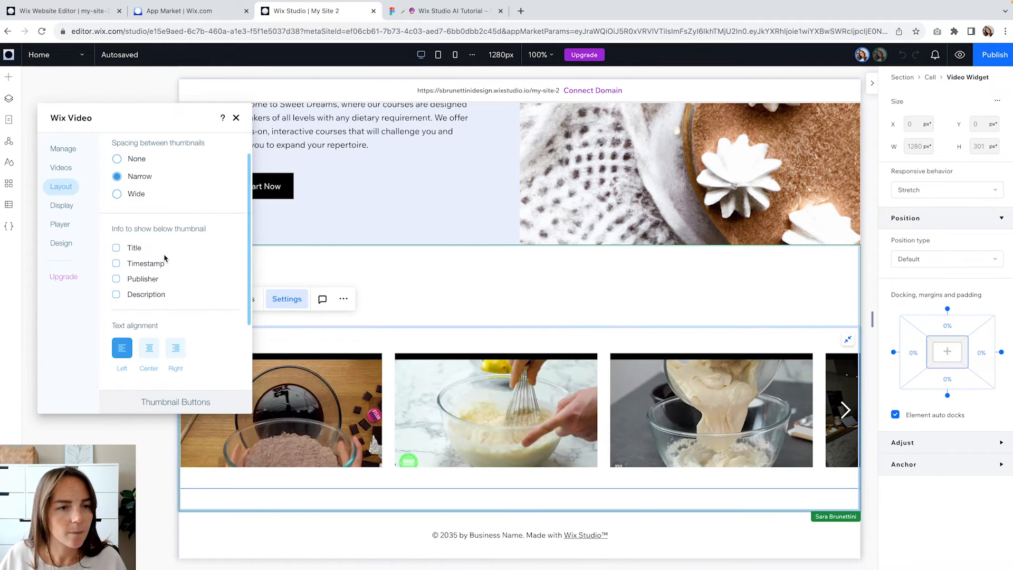
Hide the channel title in the video widget, review its player and design options, and close its settings
left_click(61, 205)
left_click(579, 211)
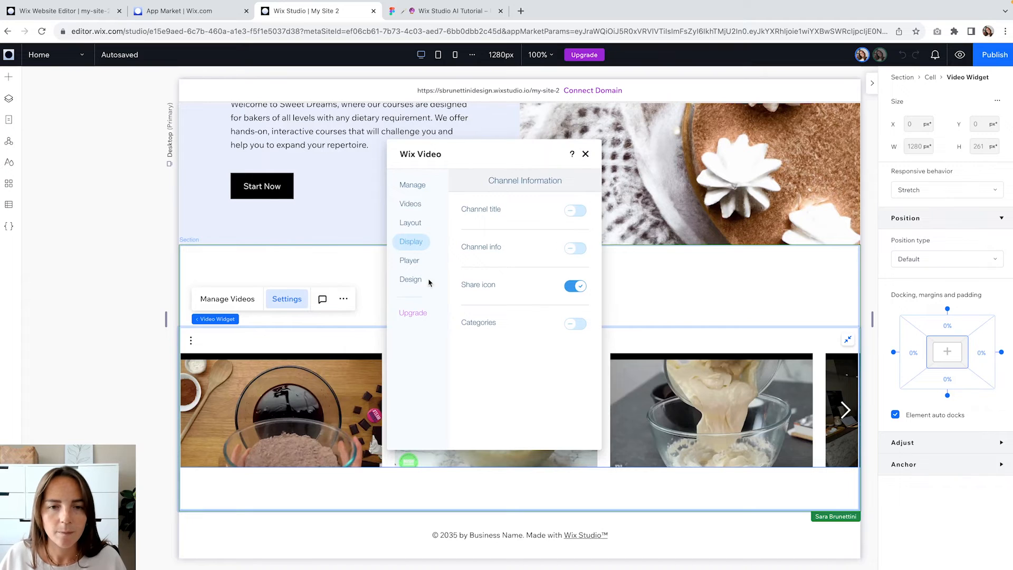
left_click(409, 260)
scroll(575, 232, "down", 1)
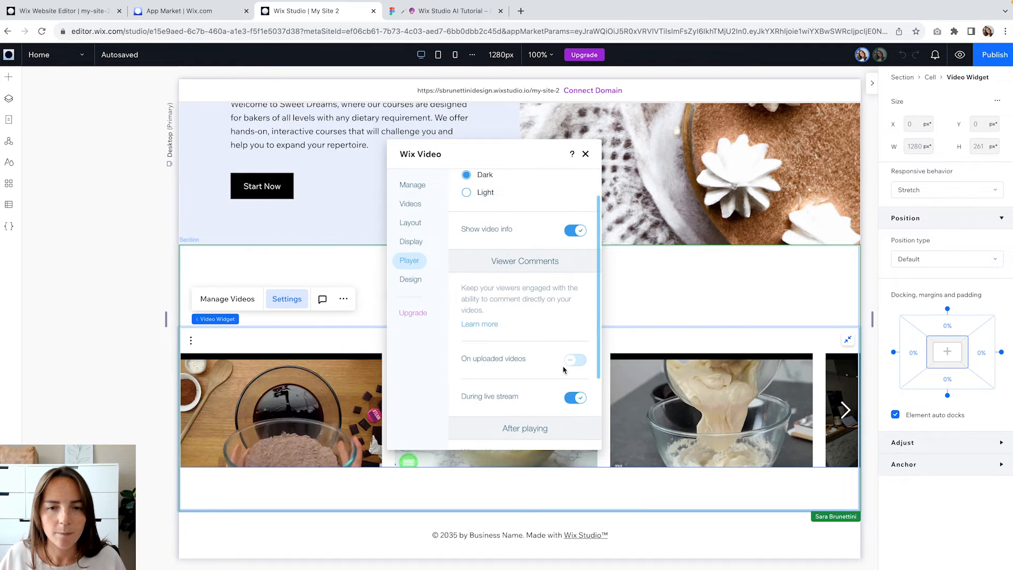
scroll(574, 373, "down", 3)
left_click(411, 279)
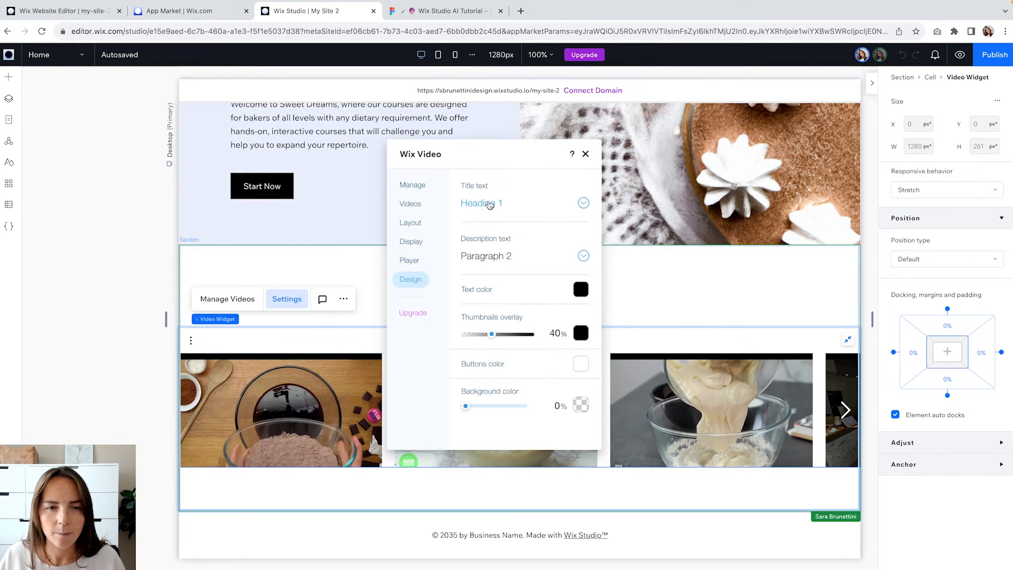
left_click(585, 153)
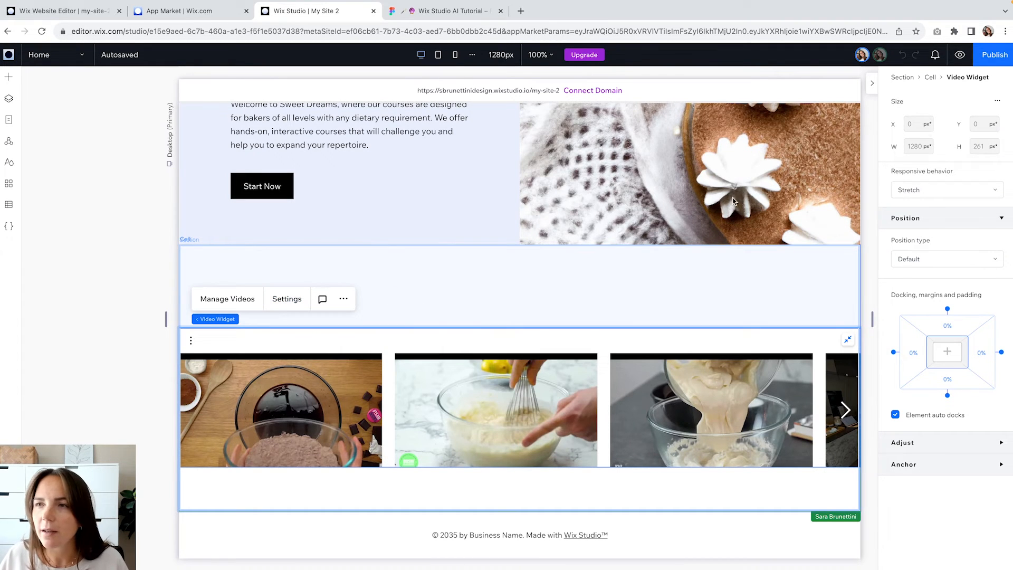
Publish the site on the free Wix Studio domain under my-site-2 and open the live page
left_click(994, 57)
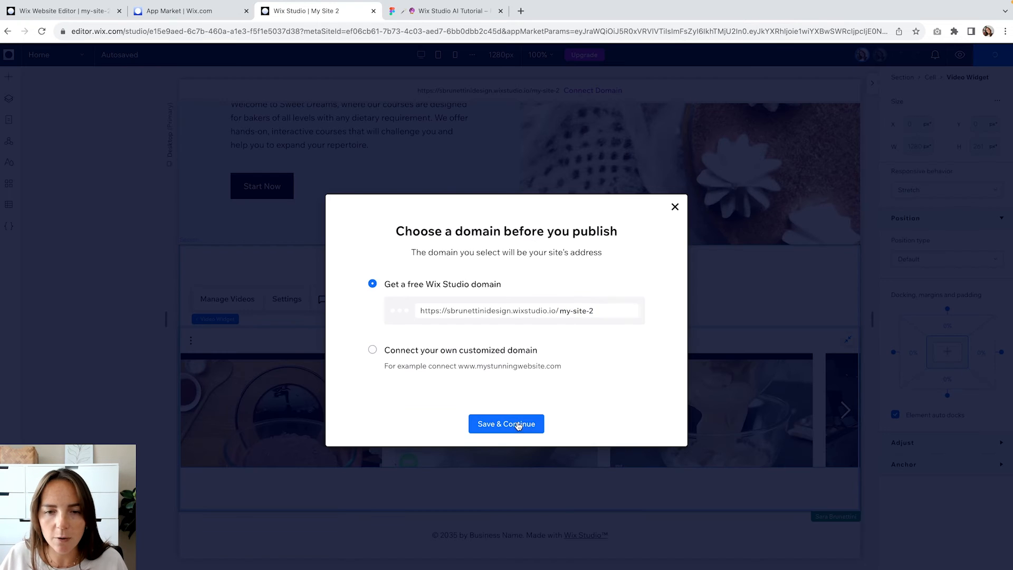
left_click(506, 424)
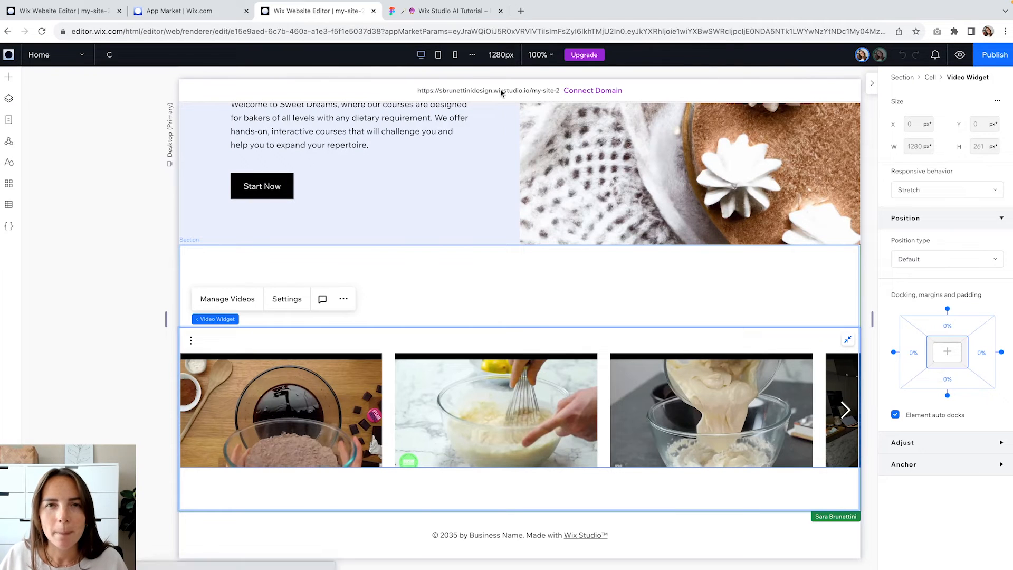
left_click(521, 90)
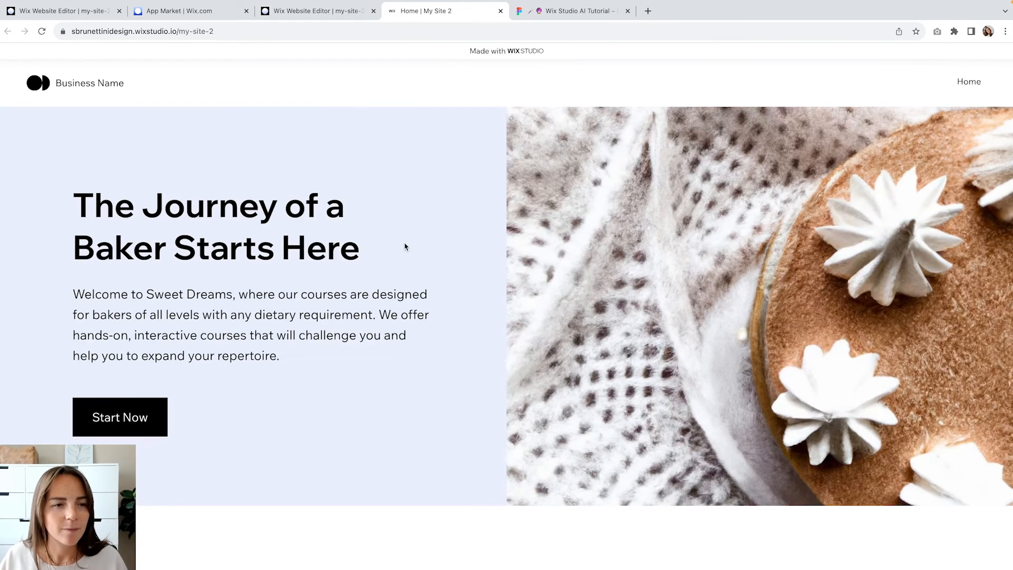
Check the video carousel on the live page by moving it forward and back and opening the Fudge Cake video
scroll(405, 246, "down", 7)
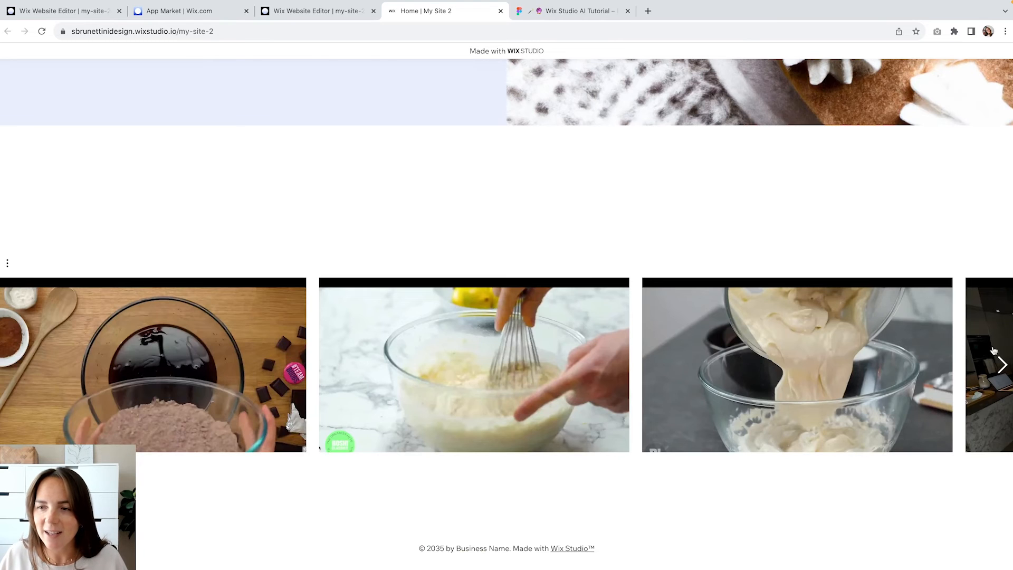
left_click(1002, 364)
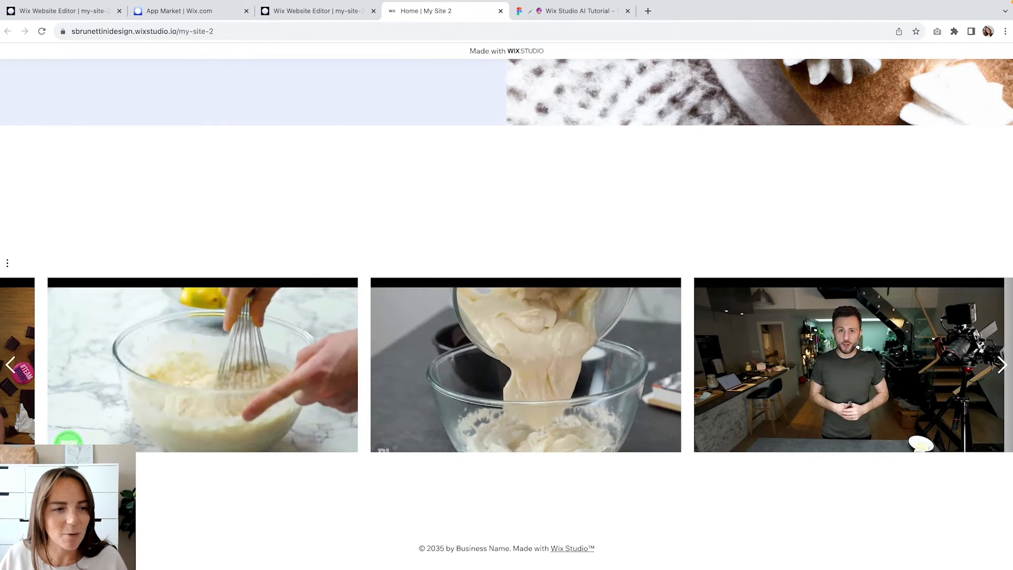
left_click(11, 364)
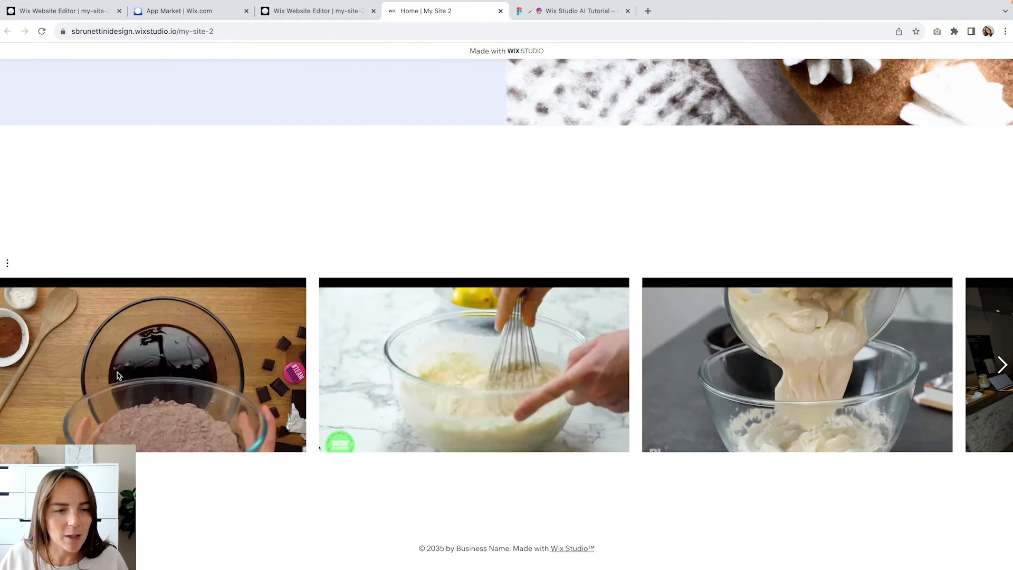
left_click(121, 384)
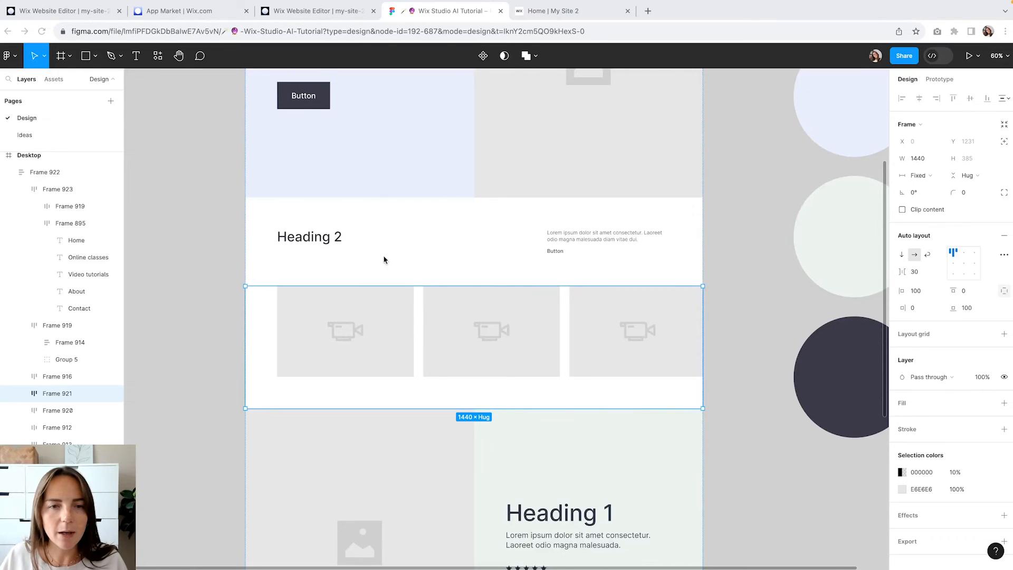
Return to the Wix editor and add a title and a paragraph to the row above the video widget
left_click(313, 11)
left_click(280, 215)
left_click_drag(196, 142, 284, 273)
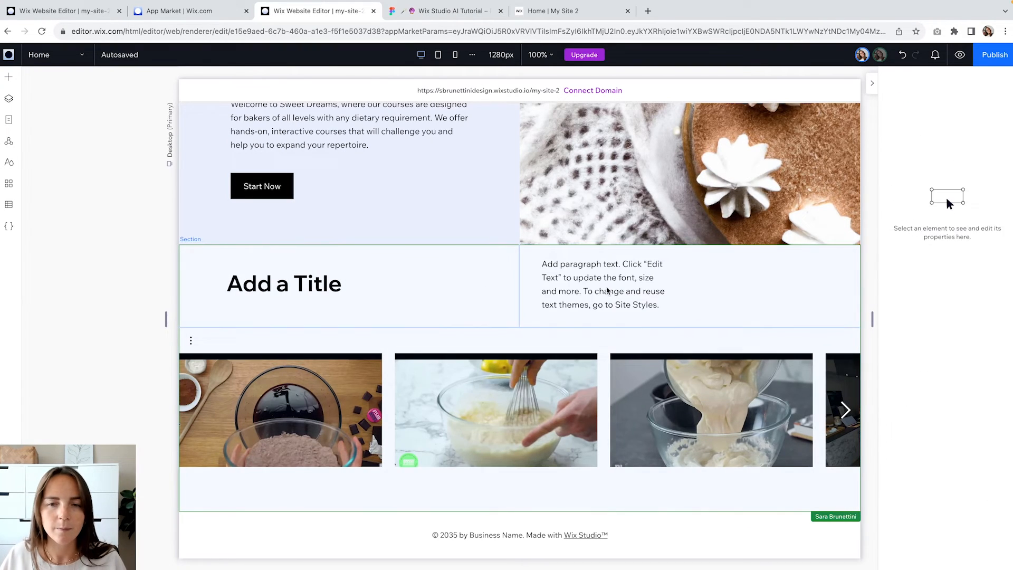
Position the paragraph in its cell, duplicate it underneath, and change the copy's text to "Button"
left_click(563, 282)
mouse_move(562, 282)
left_mouse_down()
mouse_move(562, 310)
mouse_move(563, 274)
mouse_move(565, 299)
left_mouse_up()
key("super+d")
double_click(556, 312)
type("Button")
double_click(597, 299)
left_click(604, 317)
Inset the video widget from the section's left edge so its thumbnails line up with the heading above
scroll(944, 370, "down", 10)
left_click(918, 489)
left_click(947, 498)
type("103")
key("Return")
left_click(538, 276)
key("Escape")
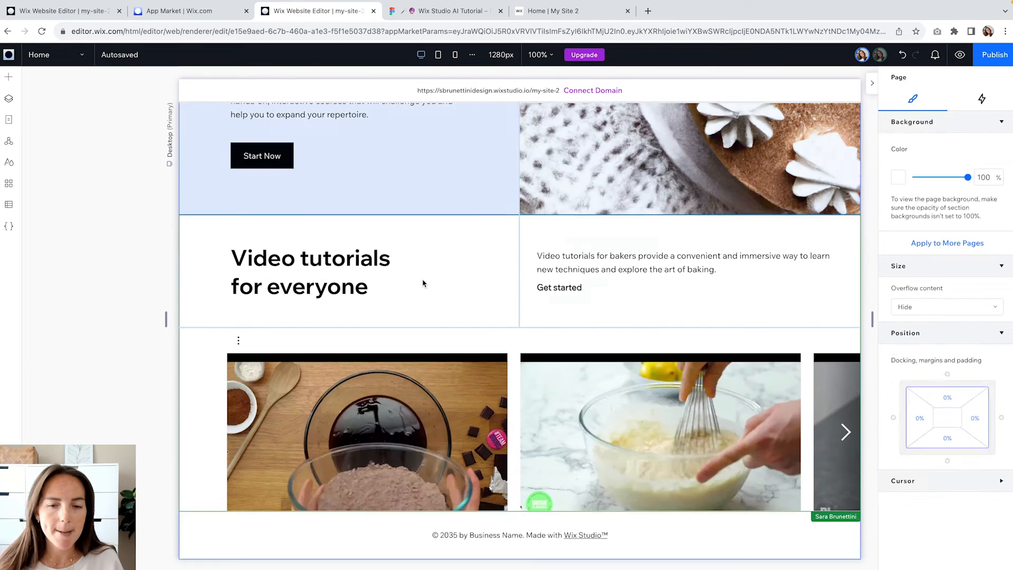
Add a title with a paragraph beneath it to the right cell of the new section below the videos
scroll(423, 283, "down", 5)
left_click(237, 201)
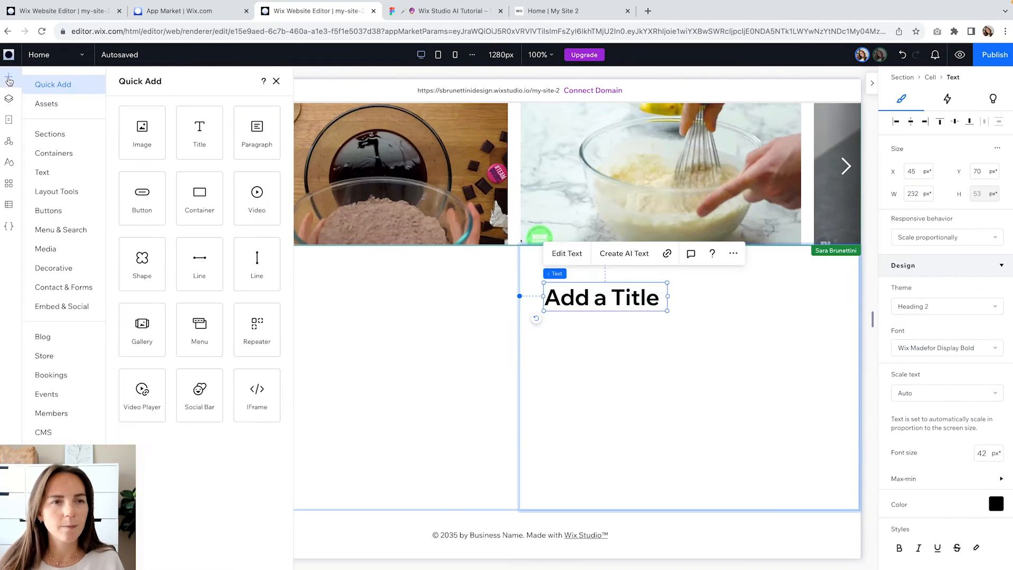
left_click(255, 138)
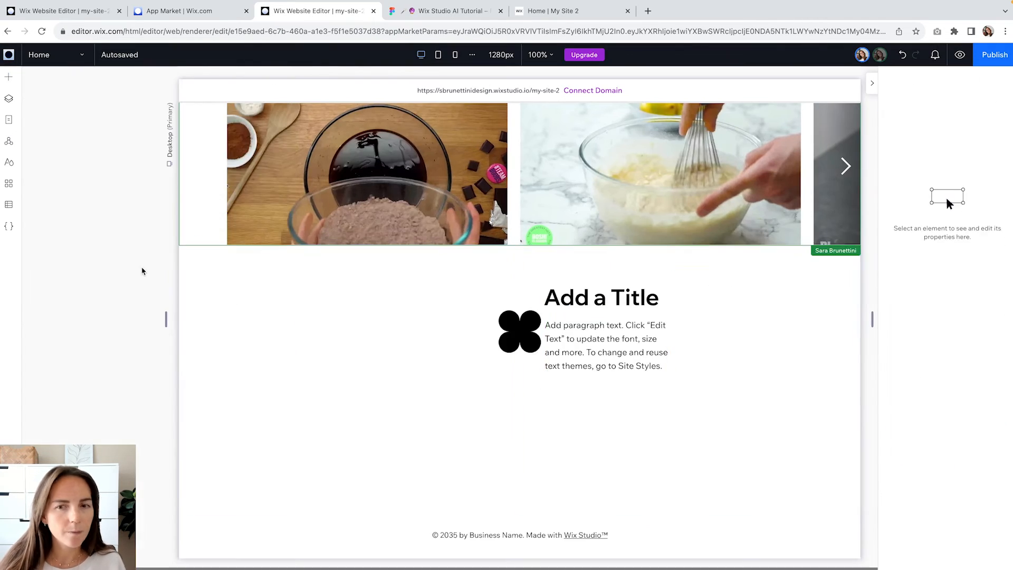
Add a small star shape below the paragraph in the new section's right cell
left_click(9, 76)
left_click(54, 264)
left_click_drag(269, 183, 575, 388)
Duplicate the star shape and arrange the copies into a row of five stars beneath the paragraph
key("super+c")
key("super+v")
key("super+v")
left_click(549, 388)
left_click(561, 392, "shift")
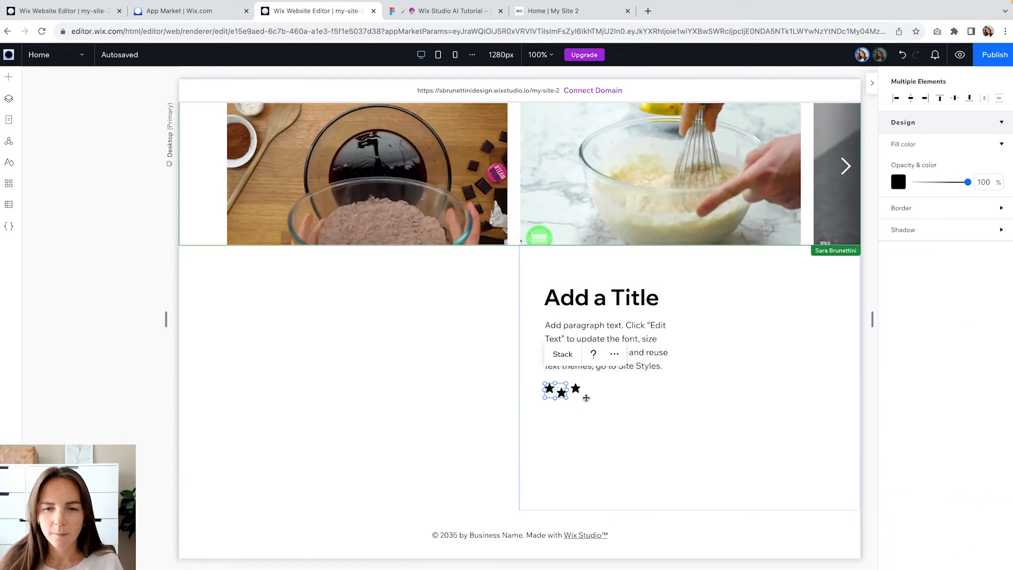
left_click(562, 354)
key("super+v")
left_click(574, 388)
key("super+v")
left_click(590, 387)
Search the Wix media for "cake" and "baker" images and place the plated chocolate dessert photo in the new section's left cell
scroll(981, 411, "down", 2)
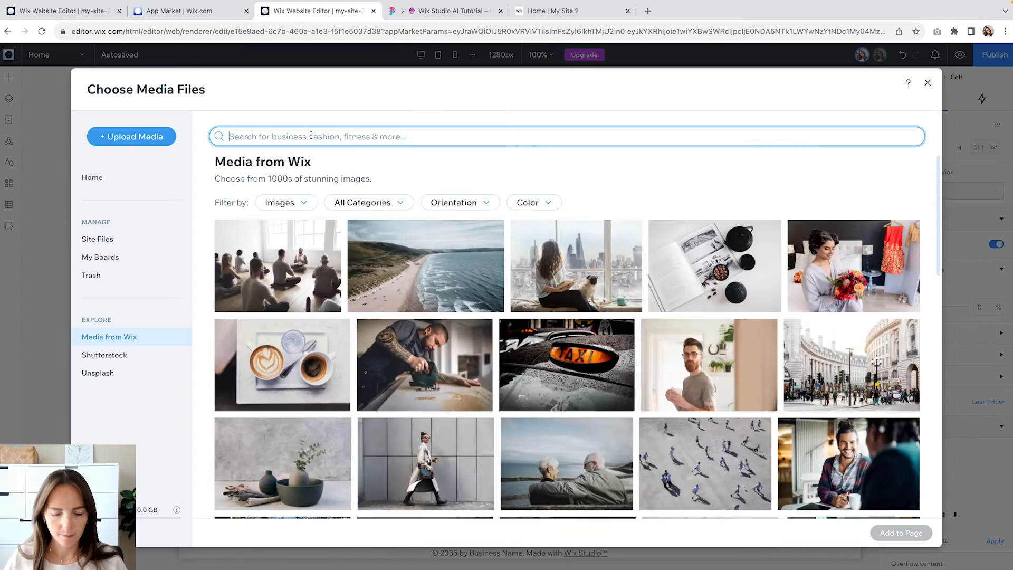
type("cake")
scroll(451, 316, "down", 3)
type("baker")
scroll(451, 193, "down", 10)
scroll(451, 193, "up", 10)
double_click(264, 137)
key("BackSpace")
scroll(482, 249, "down", 10)
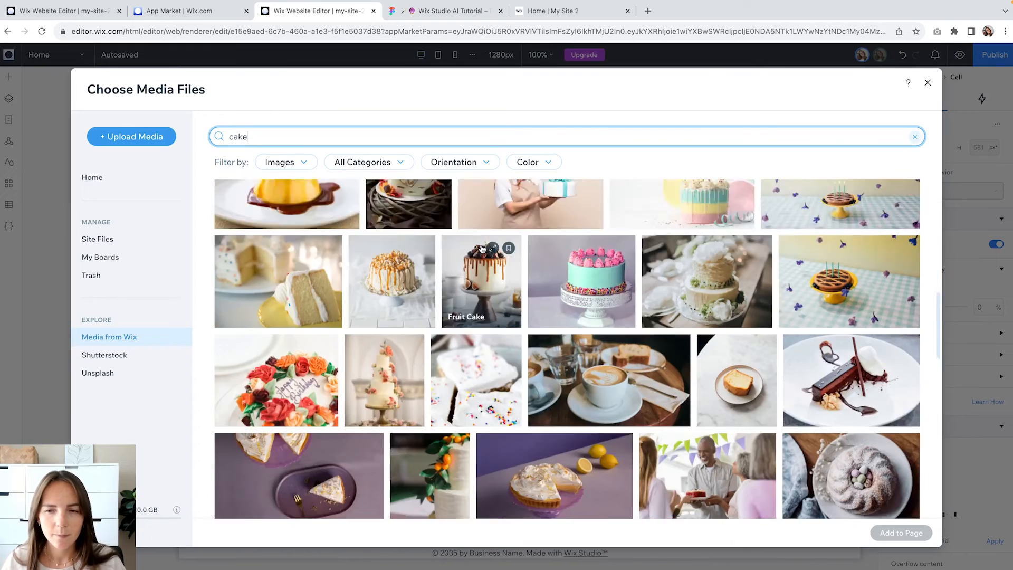
scroll(482, 249, "down", 5)
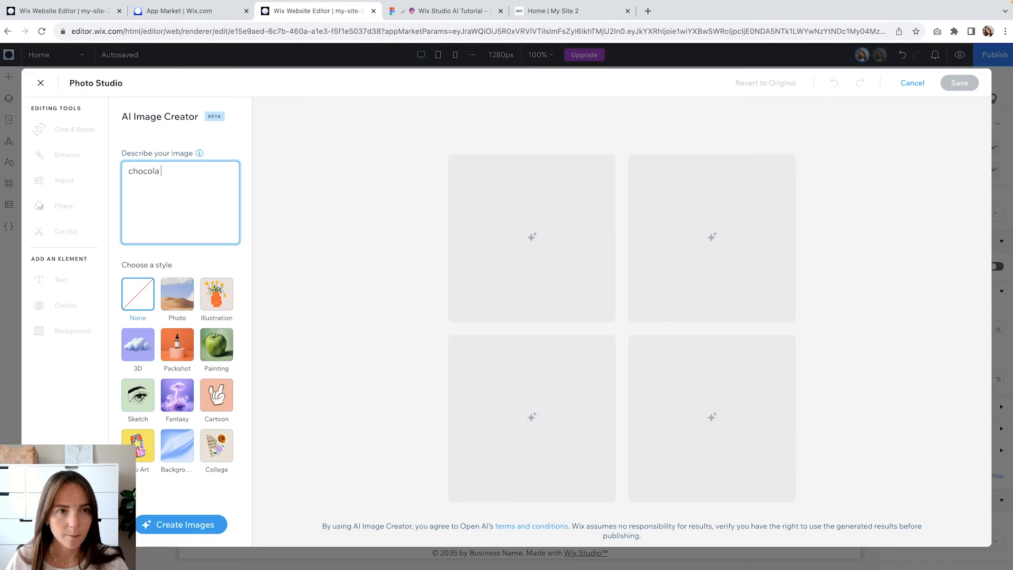
Try to generate an AI image from the prompt "chocolate cake minimal"
type("cake minimal")
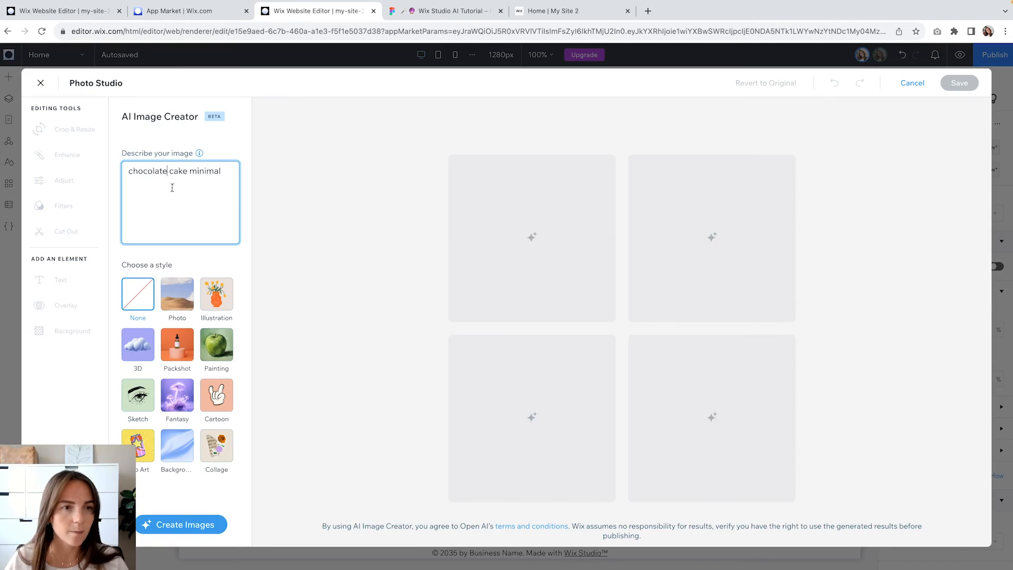
key("Return")
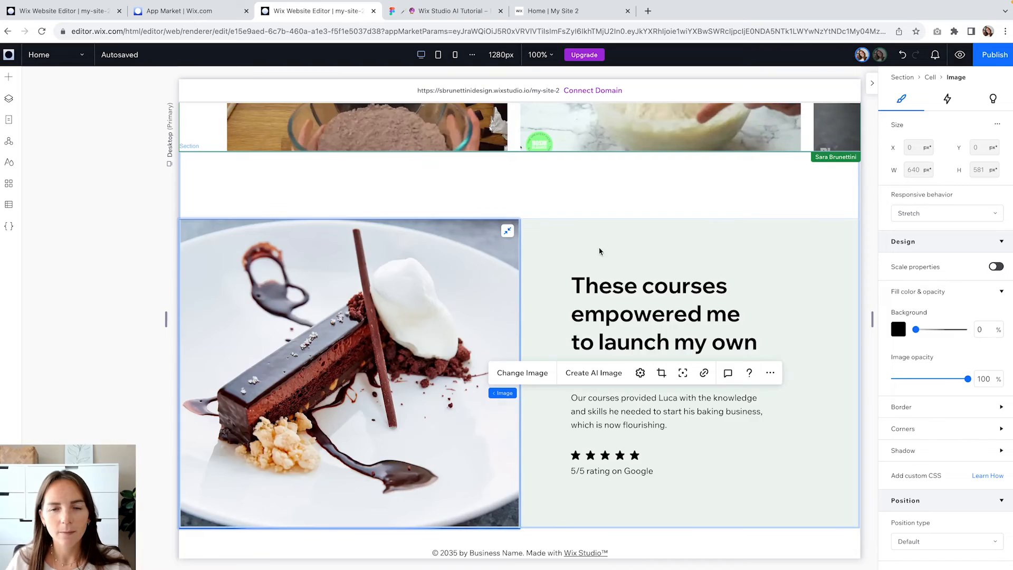
Check the Figma design, then add a three-column section about 250 px high below the testimonial section
left_click(446, 12)
scroll(464, 264, "down", 2)
left_click(318, 11)
left_click(467, 392)
left_click(397, 379)
left_click_drag(468, 511, 468, 432)
left_click(413, 369)
key("Delete")
left_click_drag(309, 511, 309, 456)
Place a title in the new section's left column and set the section background color to #E09C8B
left_click(9, 77)
left_click_drag(200, 132, 327, 433)
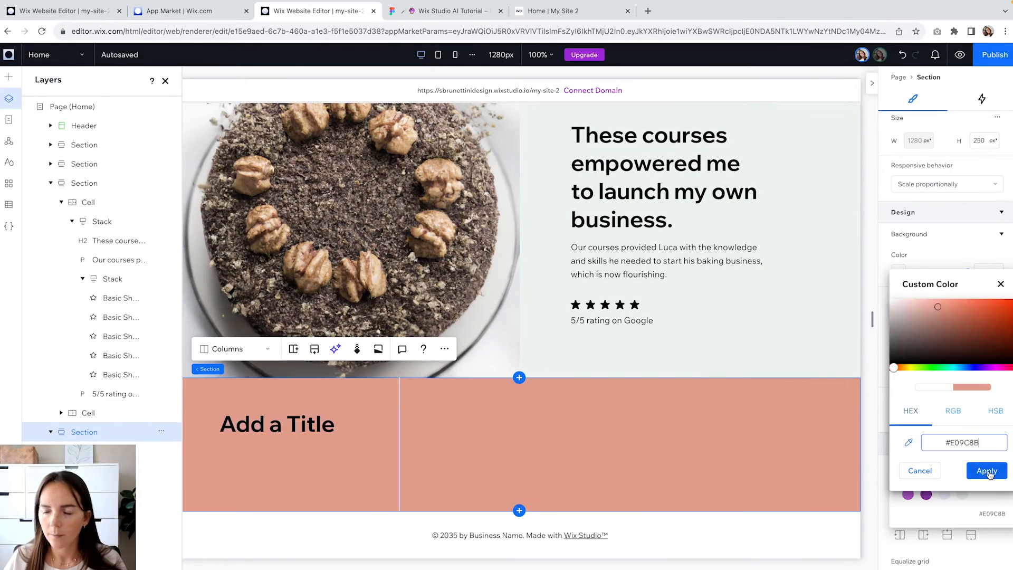
left_click(988, 471)
Widen the section's left column, narrow its right column and center the title vertically
left_click(418, 422)
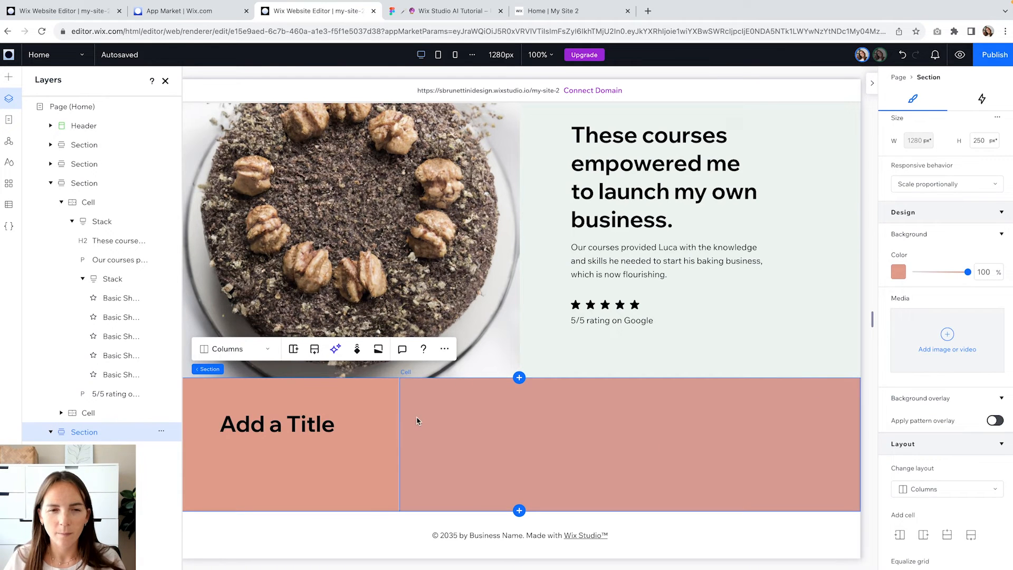
left_click_drag(344, 443, 423, 435)
left_click_drag(690, 416, 733, 419)
left_click(255, 427)
left_click(255, 427)
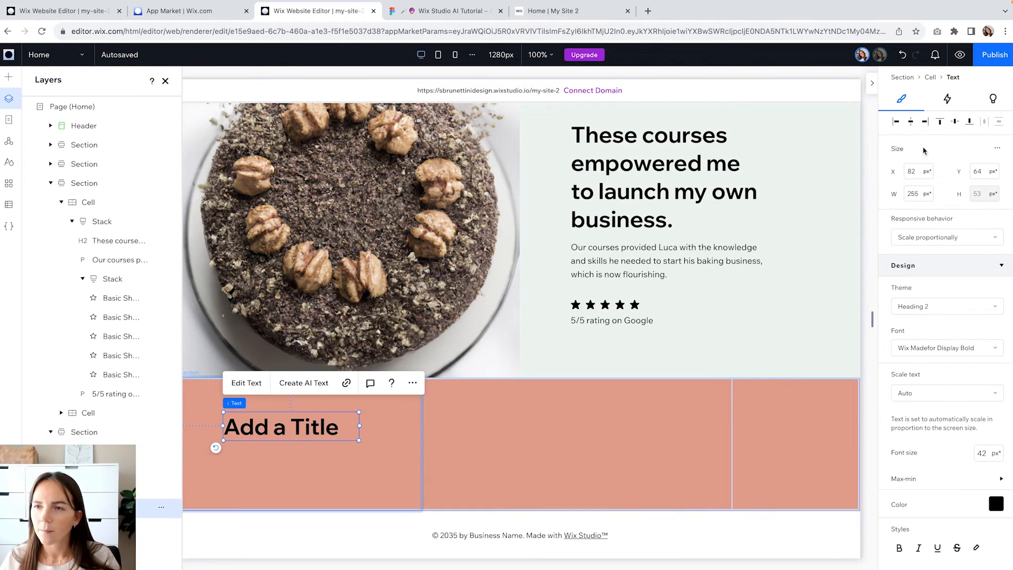
Add a paragraph to the section's middle column and a right-pointing arrow shape to its right column
left_click(8, 77)
left_click_drag(255, 135, 487, 440)
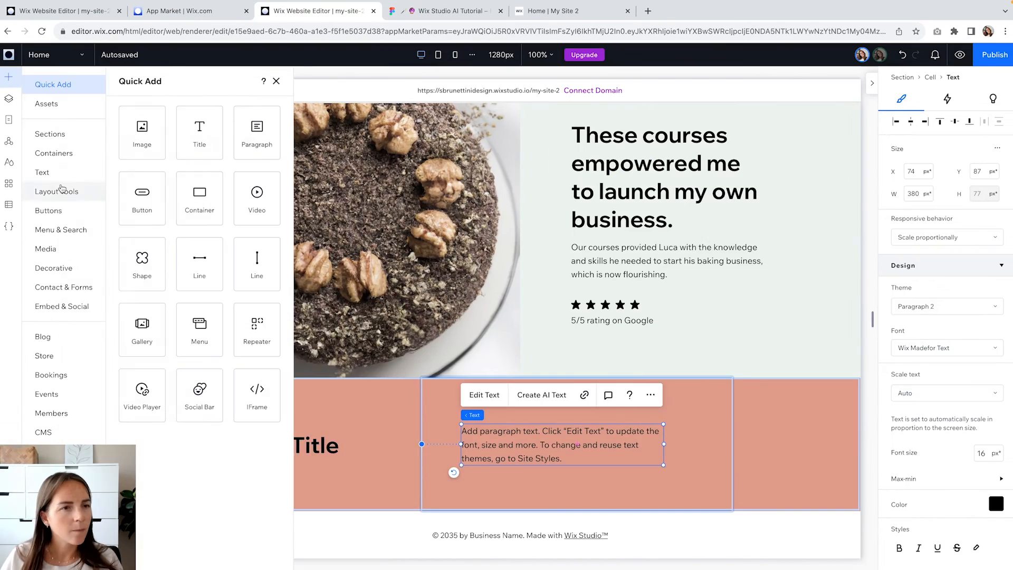
mouse_move(67, 218)
mouse_move(55, 267)
left_click_drag(354, 369, 738, 438)
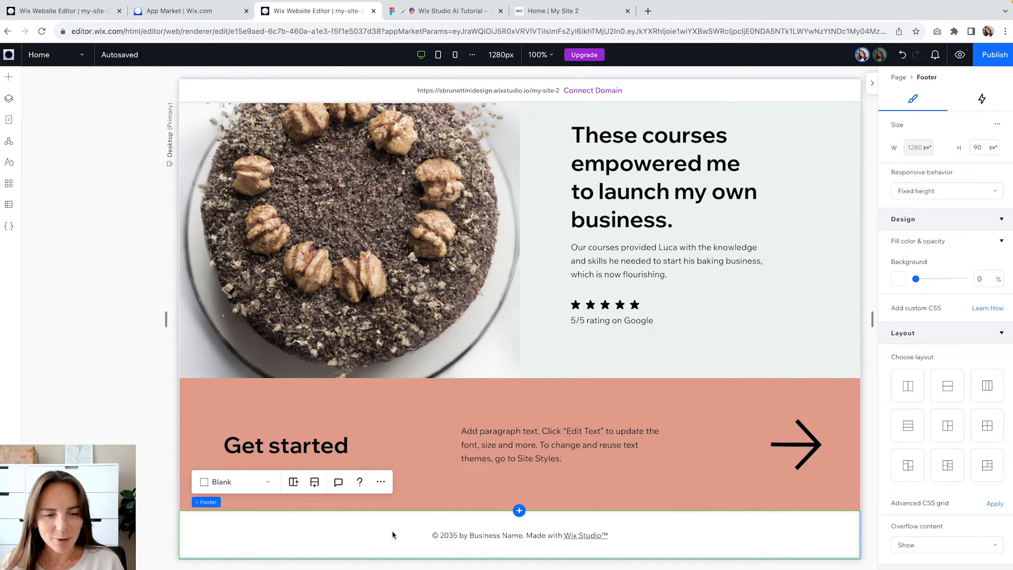
Delete the default copyright footer and add a blank section beneath the Get started section
key("Delete")
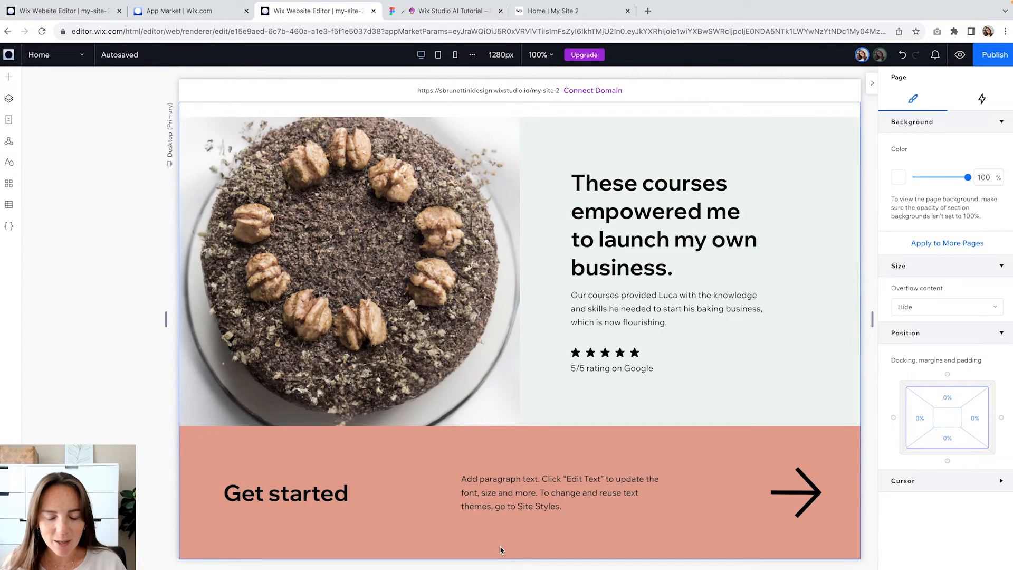
left_click(515, 549)
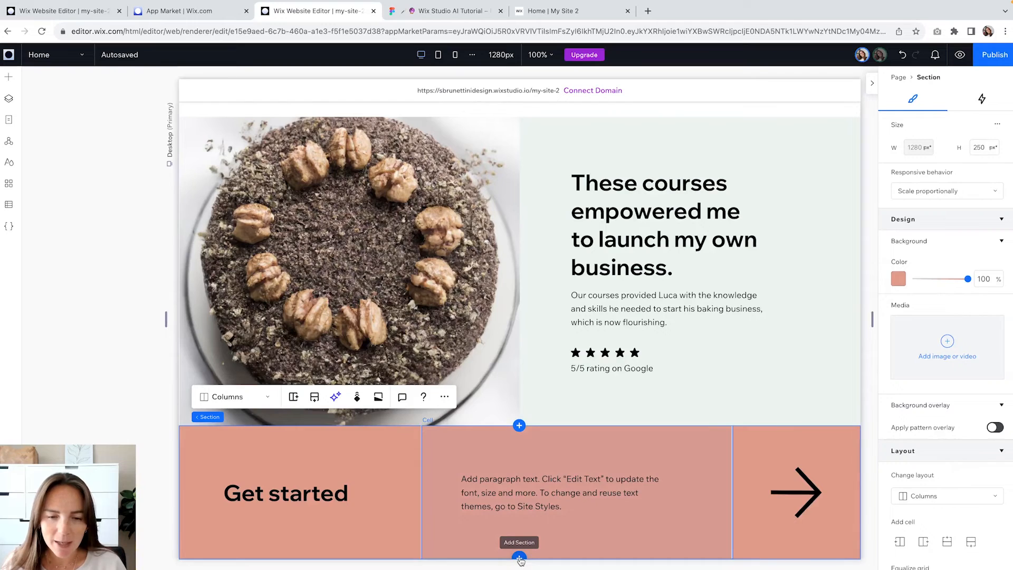
left_click(519, 558)
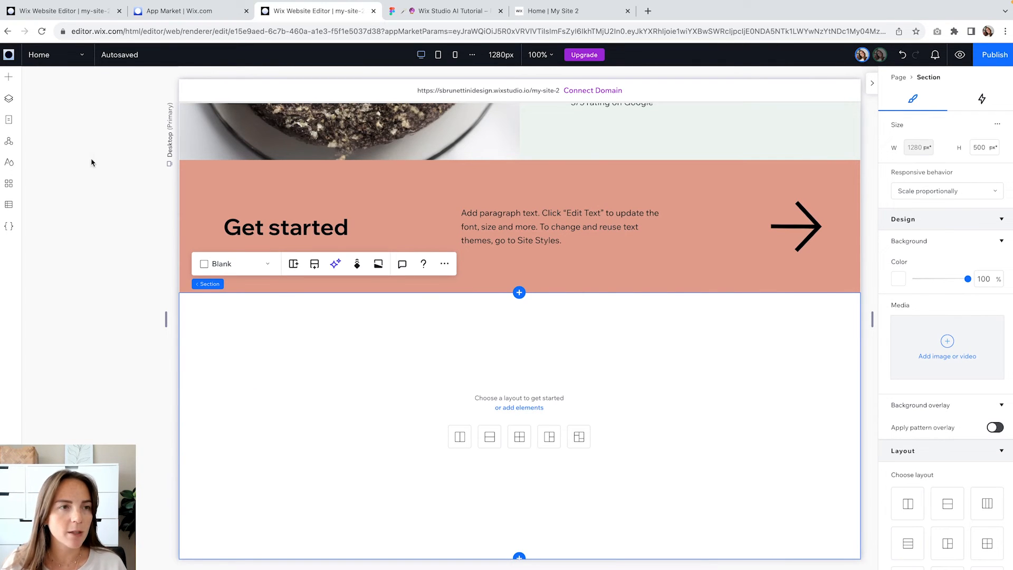
Replace the blank section with the plain white designed footer with Business Name, comparing the footer options with the Figma design
left_click(10, 82)
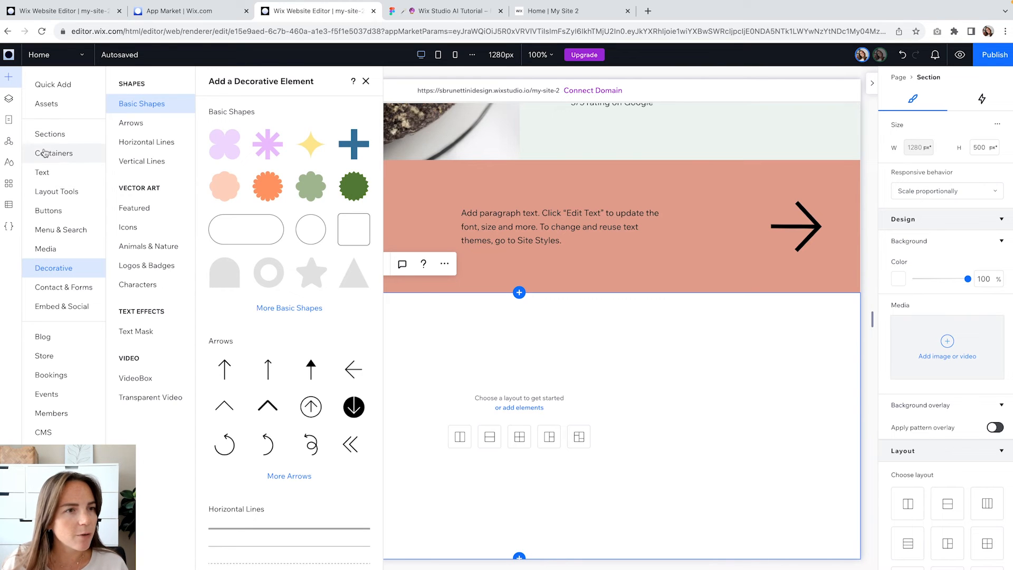
left_click(55, 136)
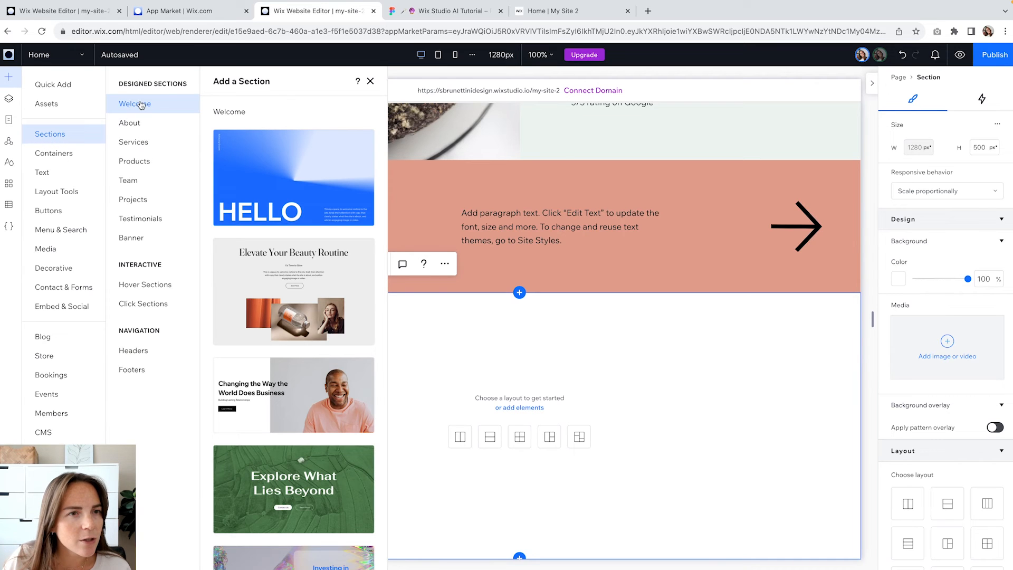
left_click(133, 371)
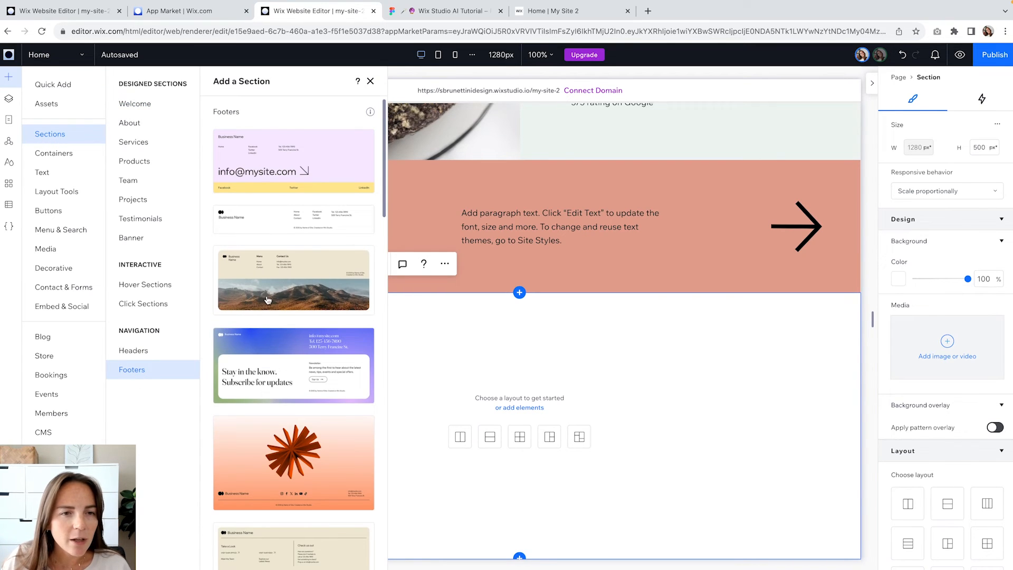
scroll(267, 300, "down", 1)
scroll(274, 299, "up", 1)
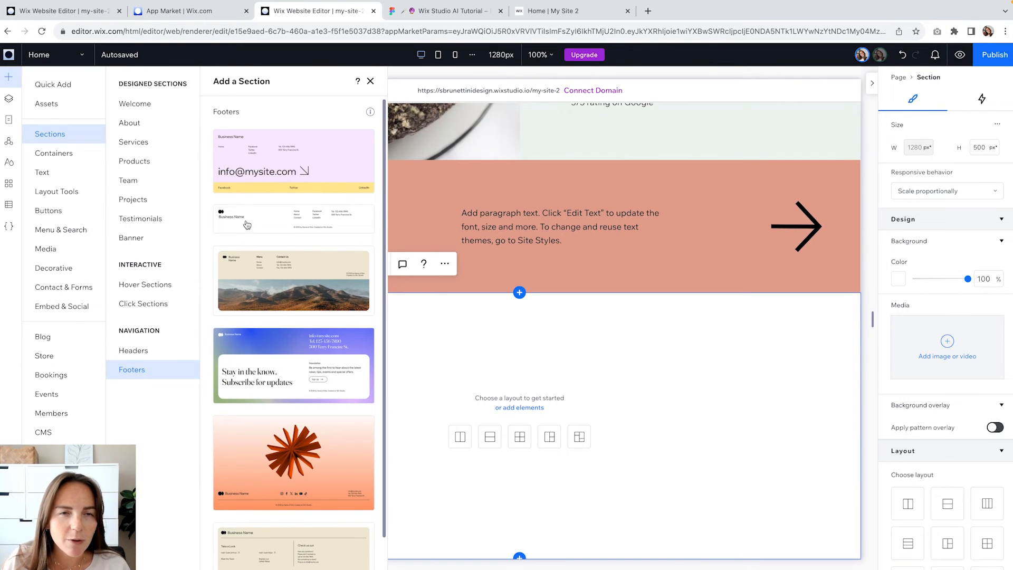
left_click(434, 11)
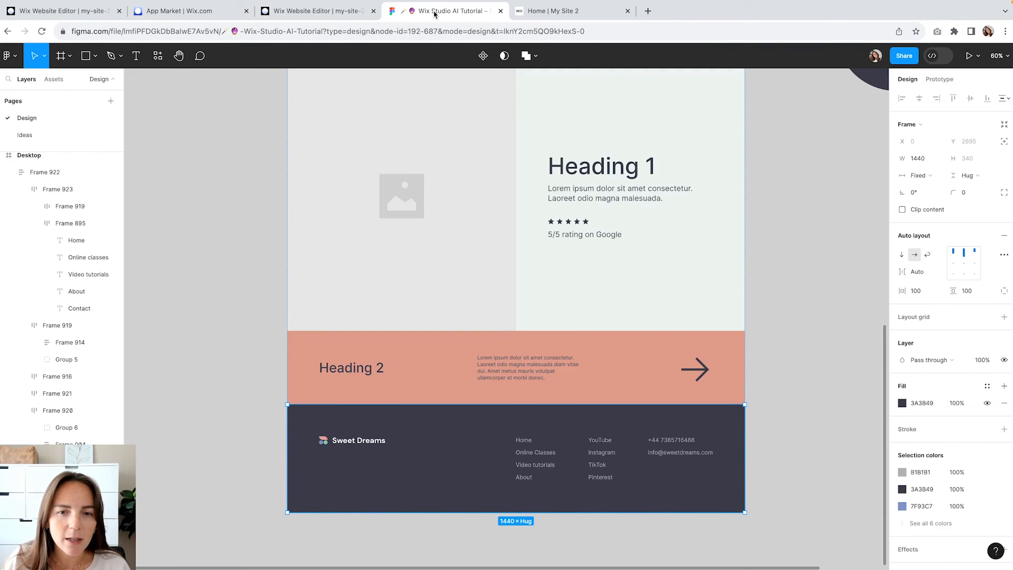
left_click(333, 16)
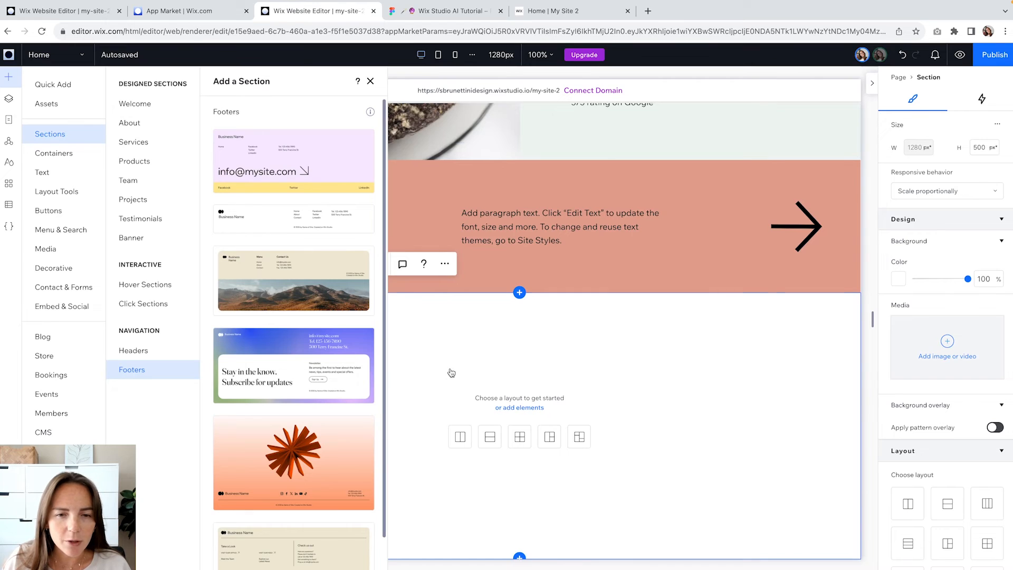
left_click(451, 372)
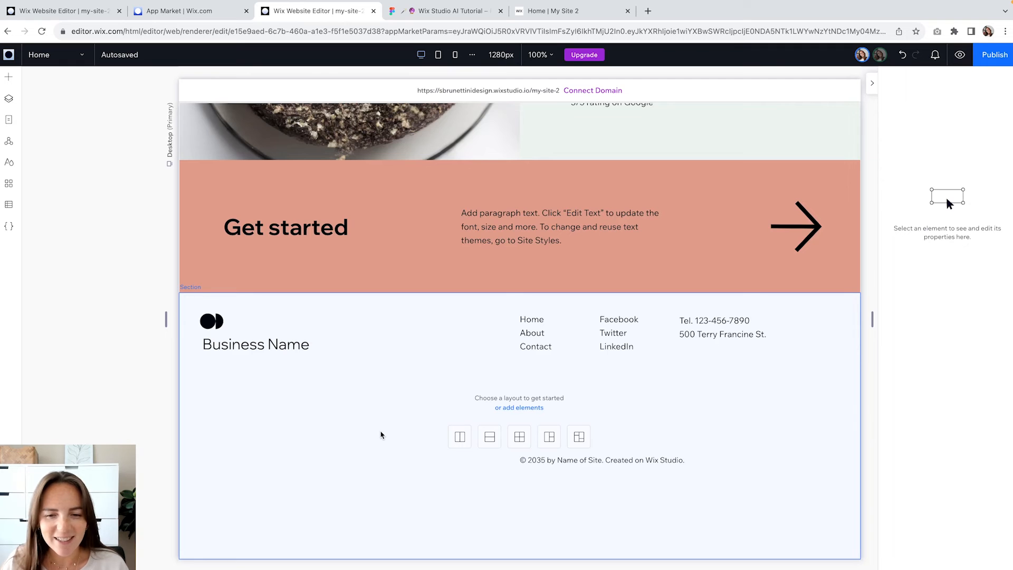
left_click(421, 525)
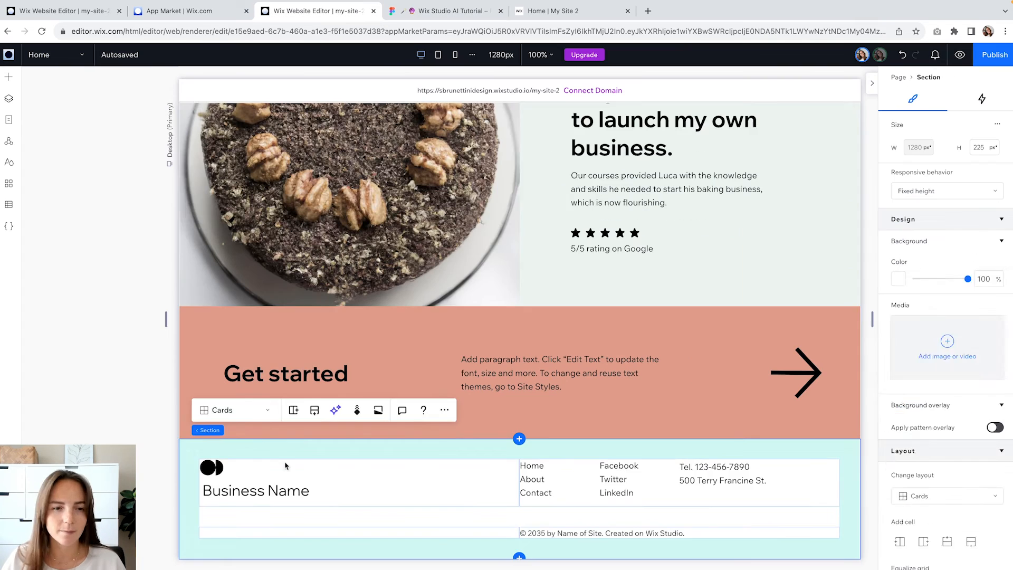
Give the footer a dark slate background with white link and contact text, and delete its bottom copyright row
left_click(899, 278)
left_click(543, 483)
double_click(617, 480)
double_click(717, 468)
left_click(9, 99)
left_click(106, 546)
key("Delete")
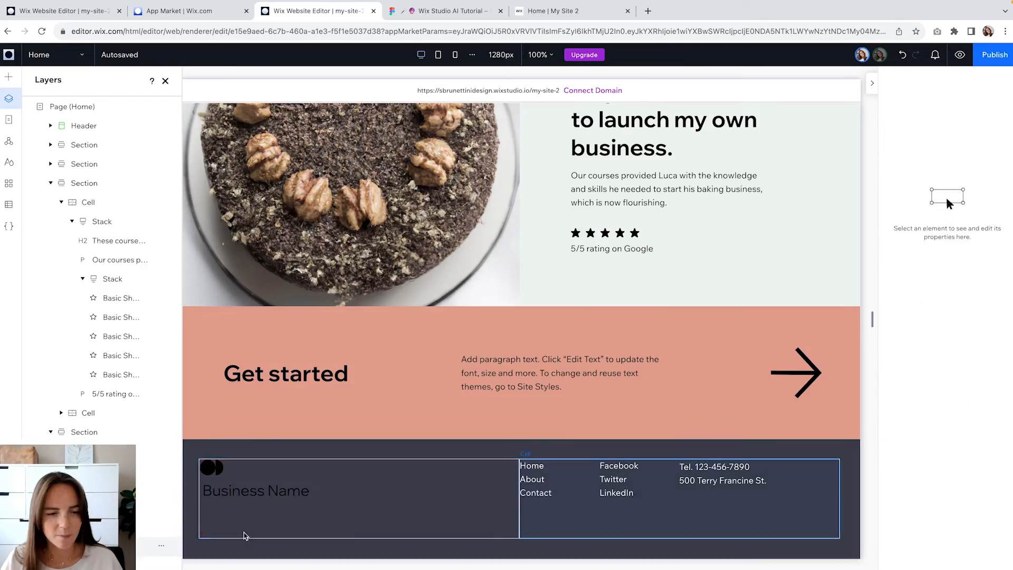
Change the footer's page links to Home, Online classes, Video tutorials and About
double_click(532, 480)
type("Online classes")
key("Return")
type("Video tutorials")
key("Return")
type("About")
Change the footer's social links to YouTube, Instagram, TikTok and Pinterest, and replace the placeholder logo with the Sweet Dreams logo
double_click(618, 477)
type("YouTube")
key("Return")
type("Instagram")
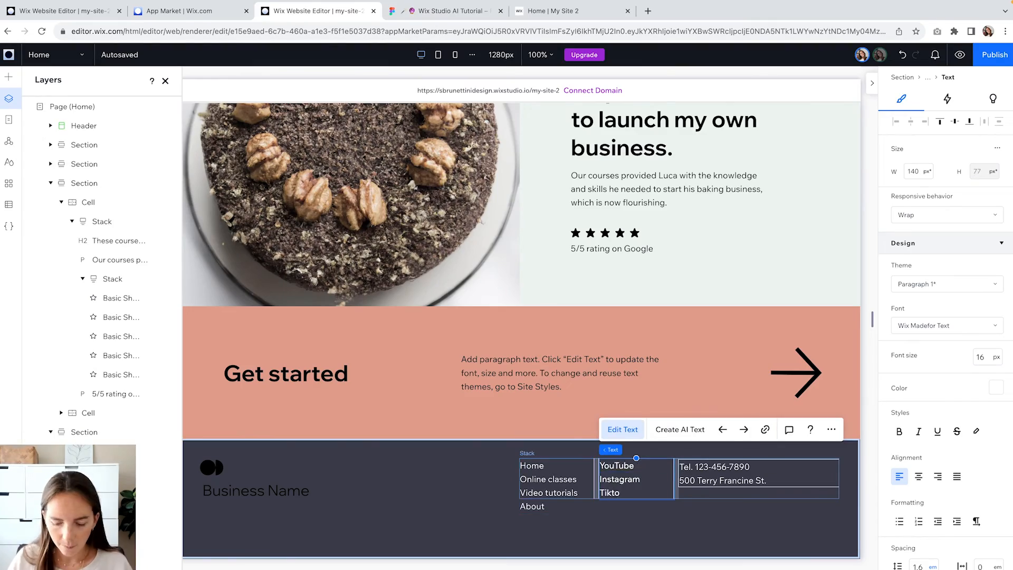
key("Return")
type("TikTok")
key("Return")
type("Pinterest")
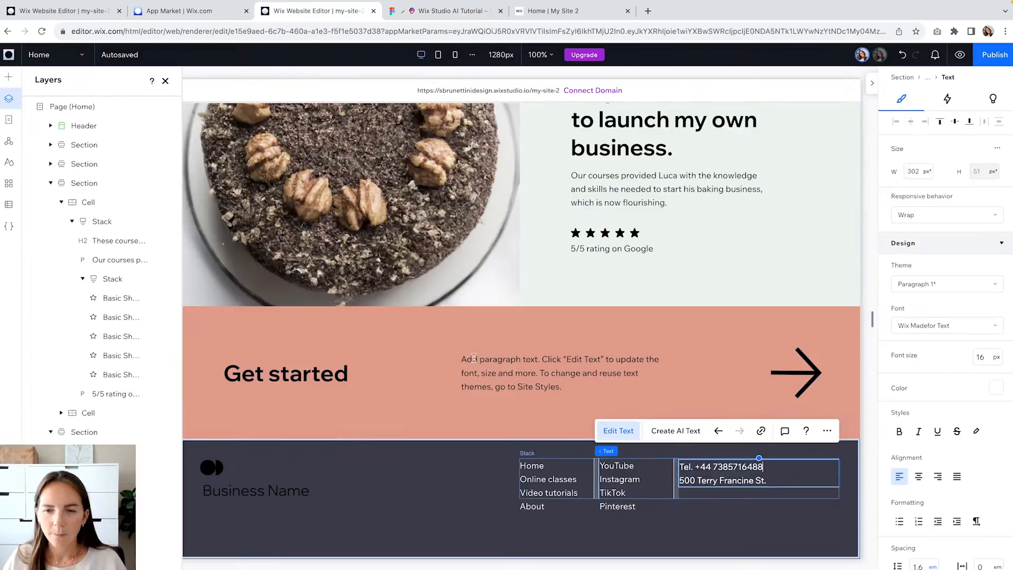
left_click(212, 466)
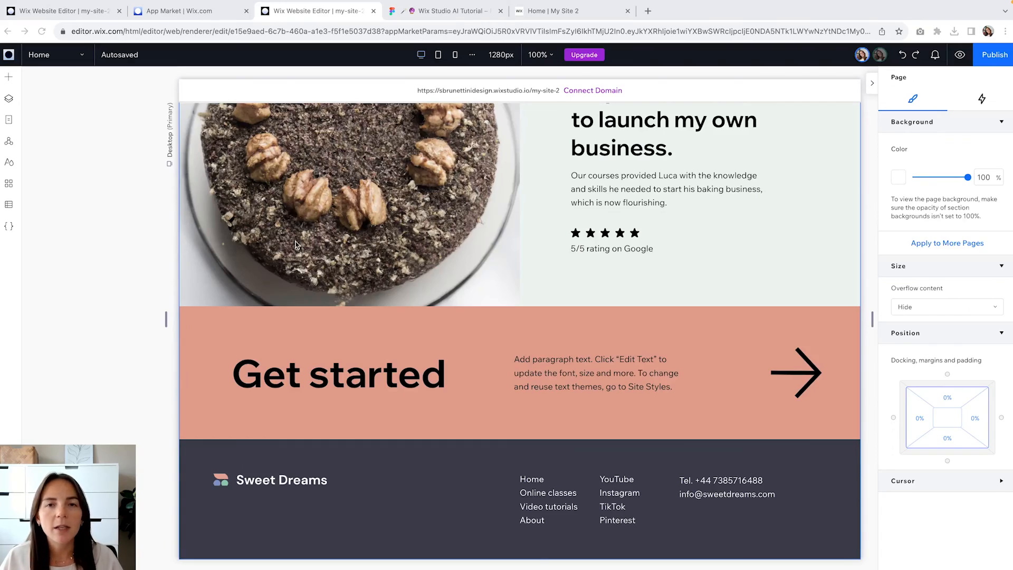
Examine how the page sections and footer adapt at the tablet and mobile breakpoints
scroll(294, 245, "up", 10)
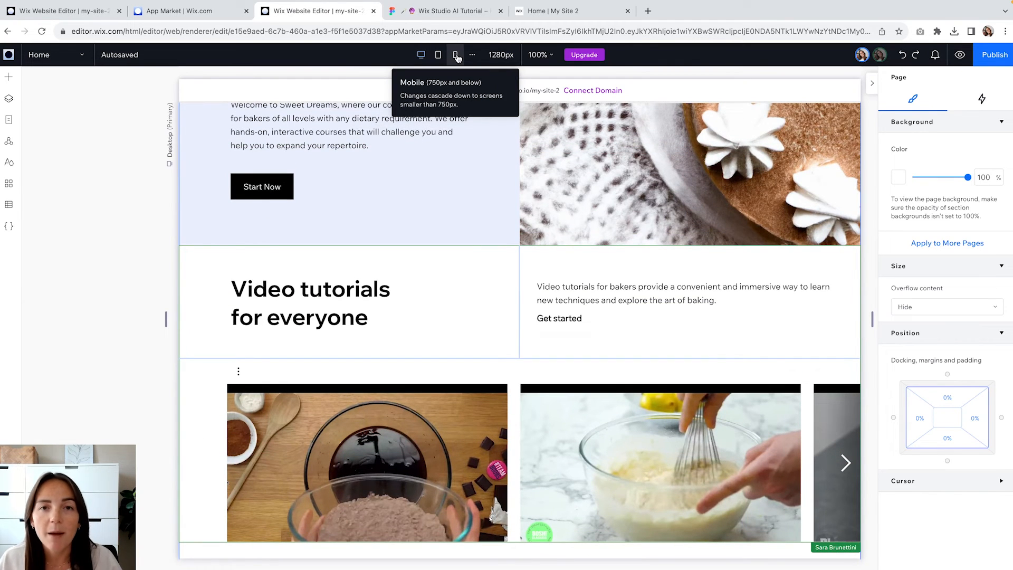
left_click(438, 55)
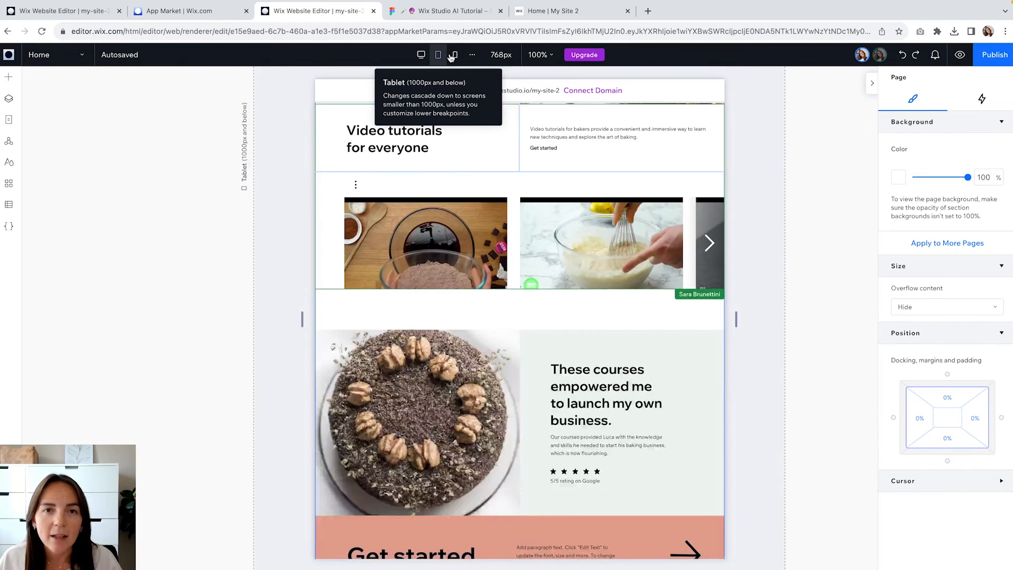
left_click(454, 55)
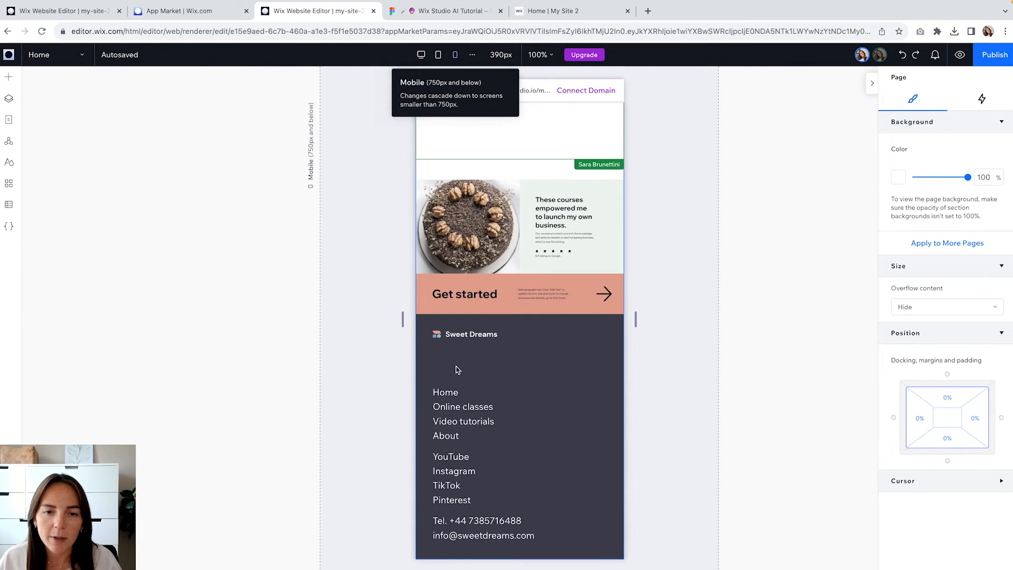
scroll(510, 386, "up", 5)
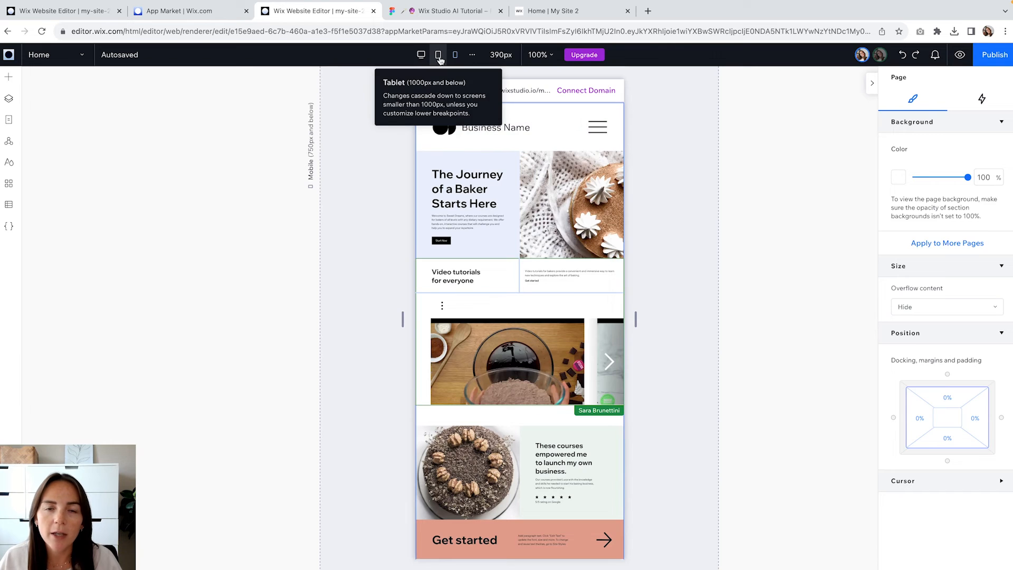
scroll(500, 138, "down", 5)
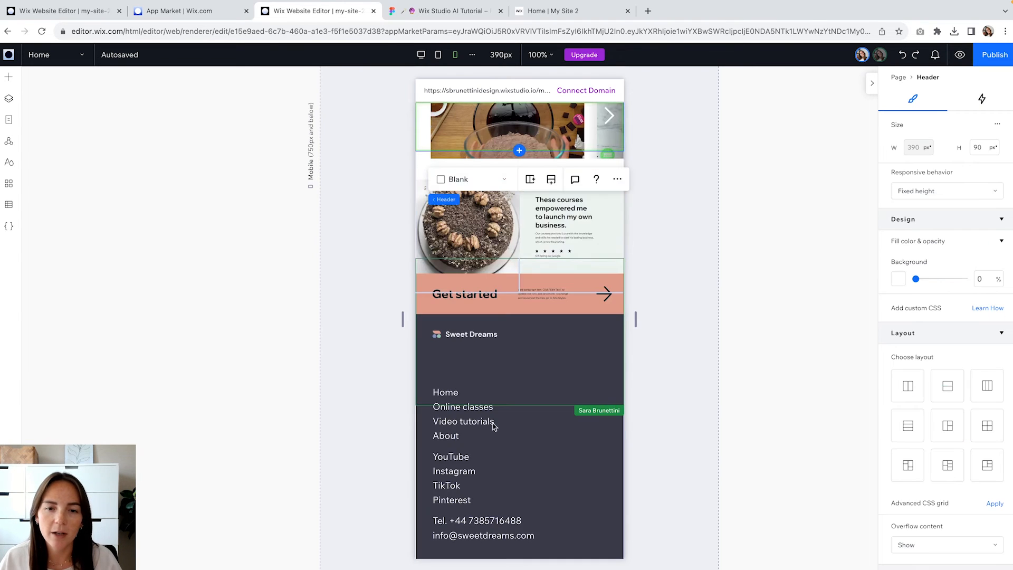
left_click(494, 458)
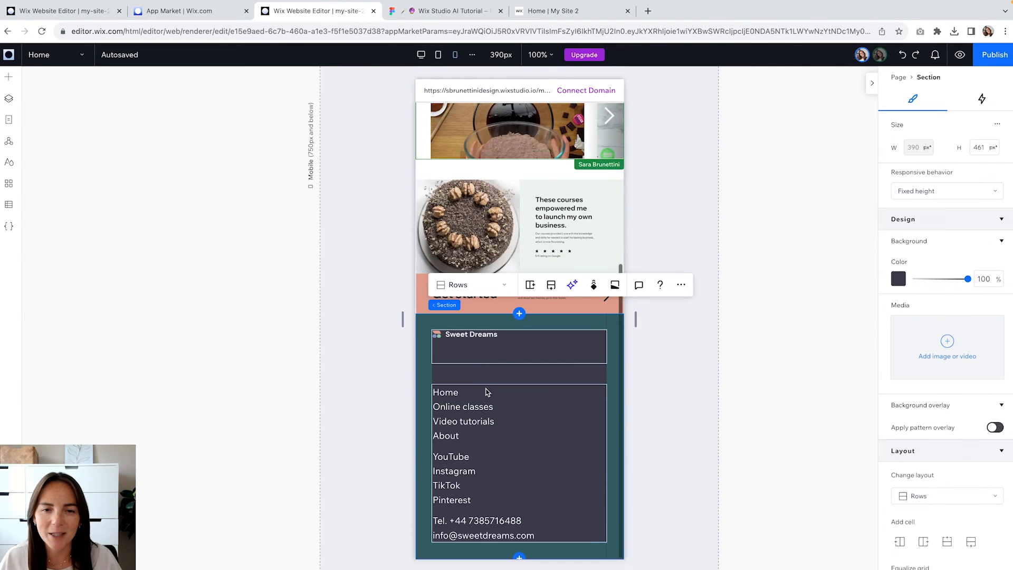
scroll(486, 391, "up", 5)
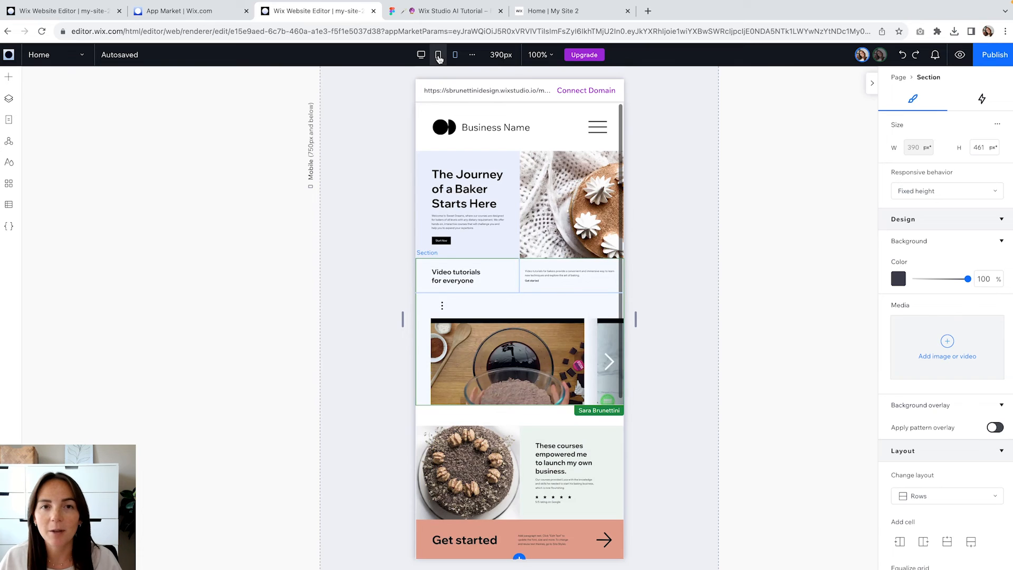
left_click(438, 56)
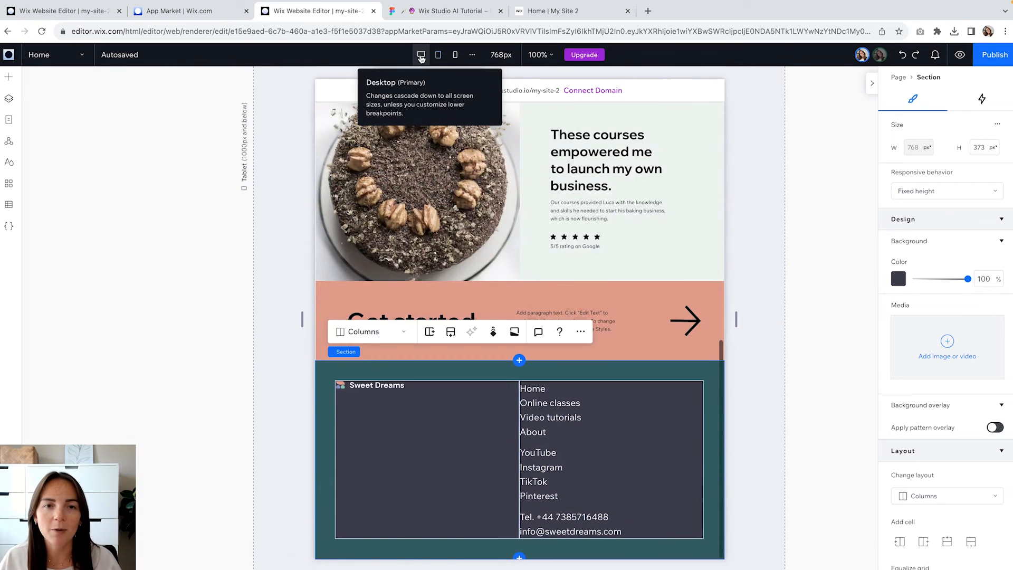
left_click(421, 56)
left_click(438, 56)
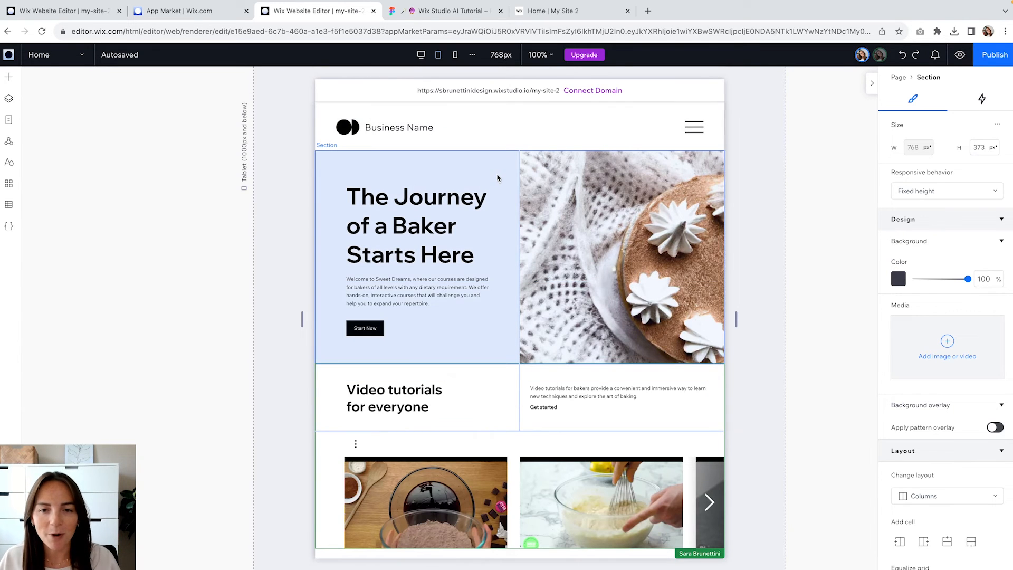
Generate a responsive design for the desktop hero section with Responsive AI and preview it at the tablet breakpoint
left_click(497, 177)
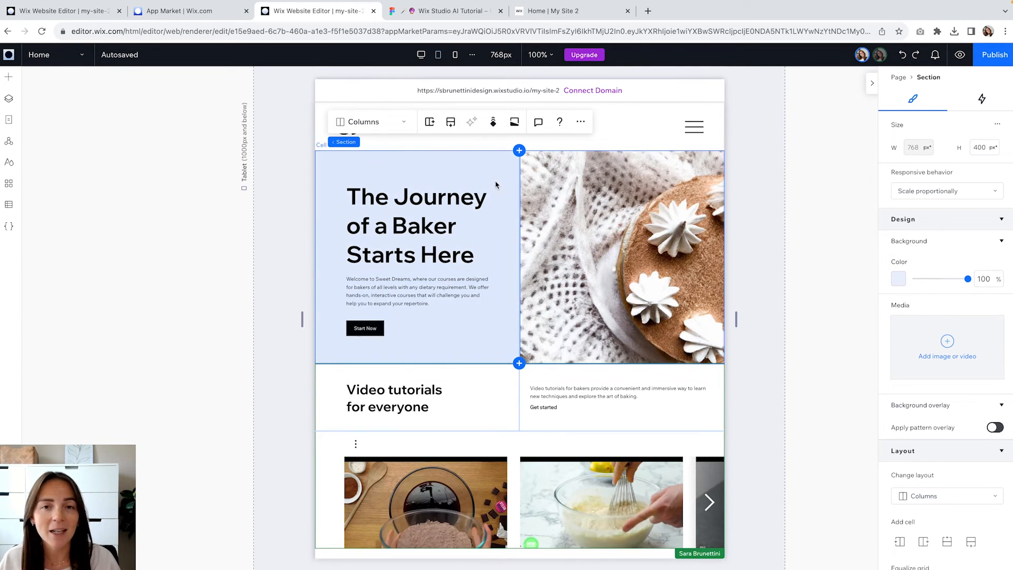
left_click(420, 55)
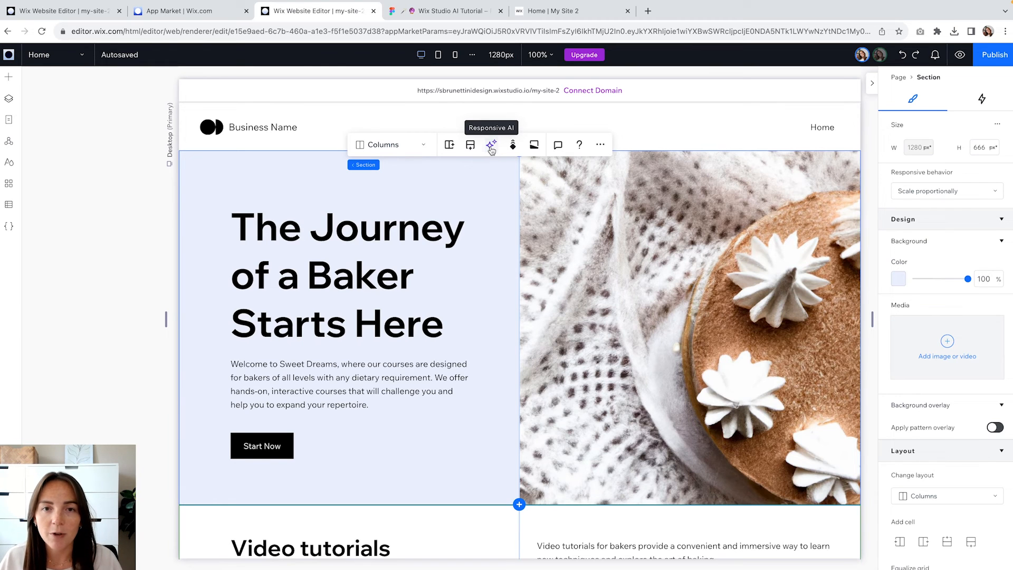
left_click(491, 146)
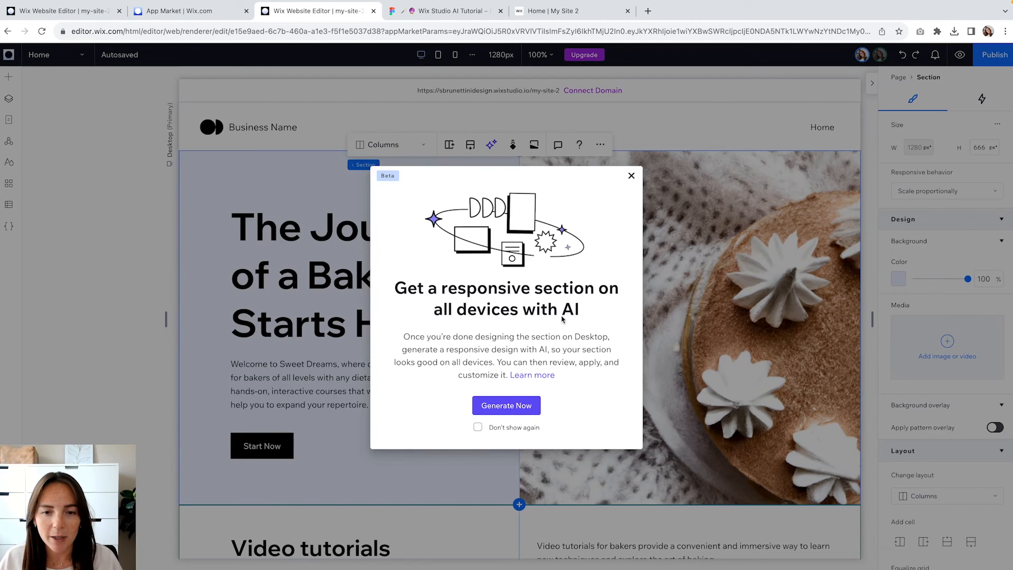
left_click(517, 409)
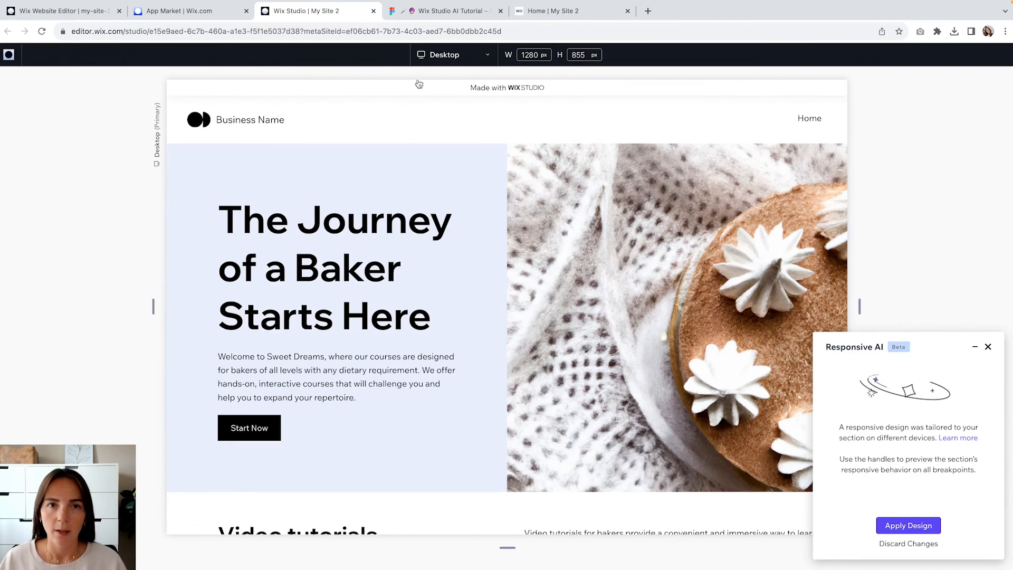
left_click(443, 55)
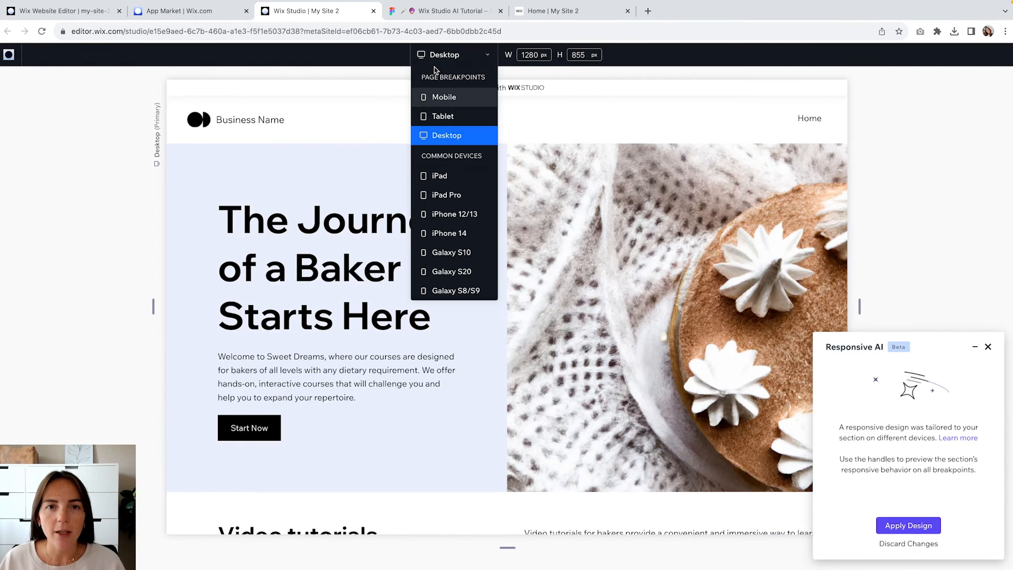
left_click(446, 114)
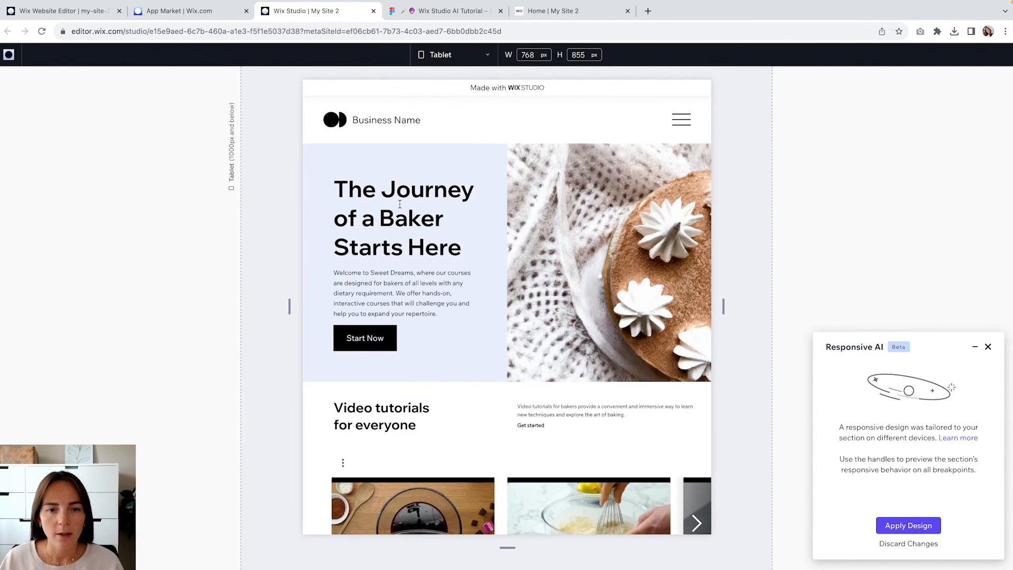
Preview the hero section's AI-generated responsive design at the mobile breakpoint and apply the design
left_click(458, 58)
left_click(446, 97)
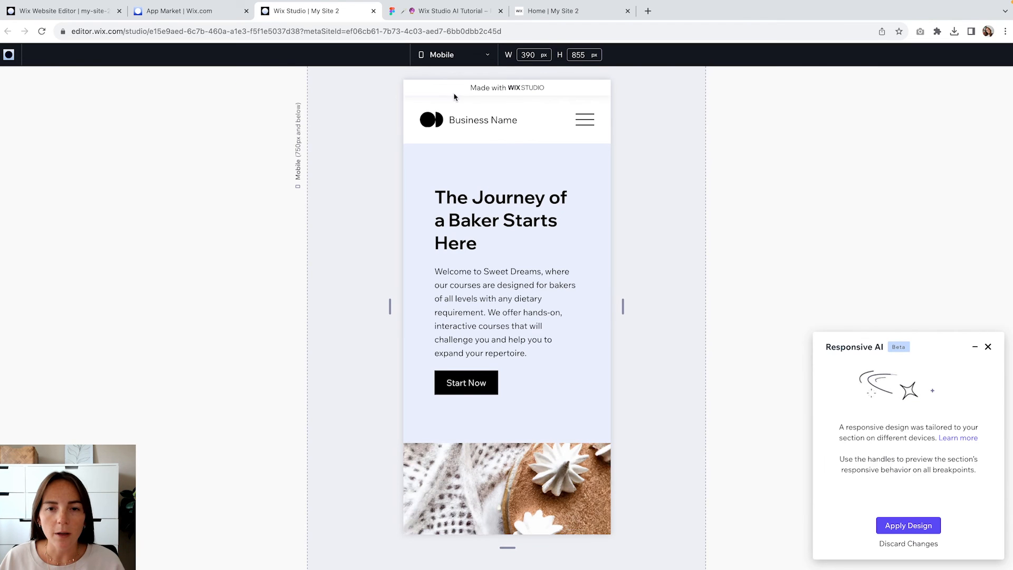
scroll(560, 310, "down", 2)
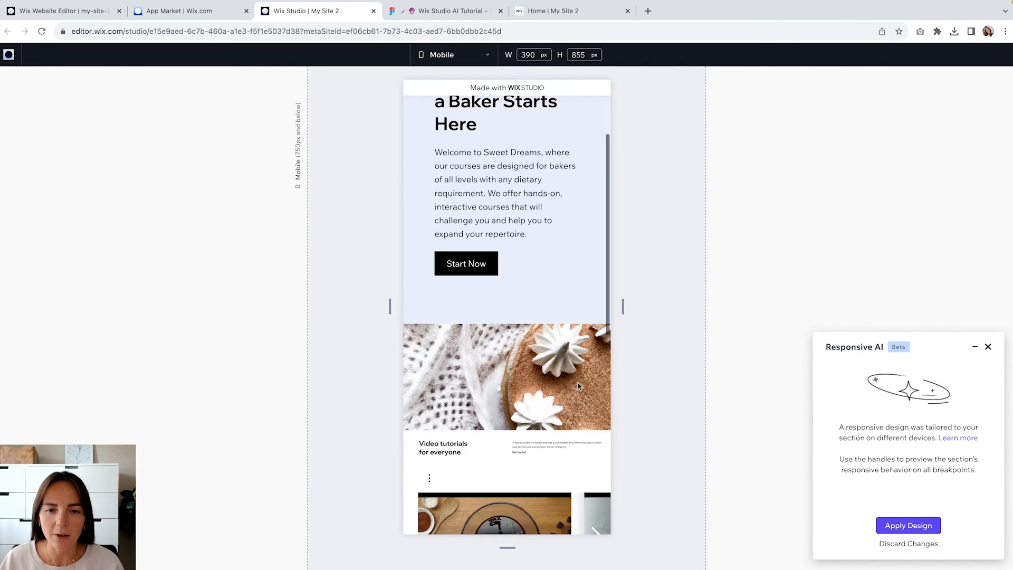
scroll(508, 310, "down", 4)
scroll(527, 300, "up", 6)
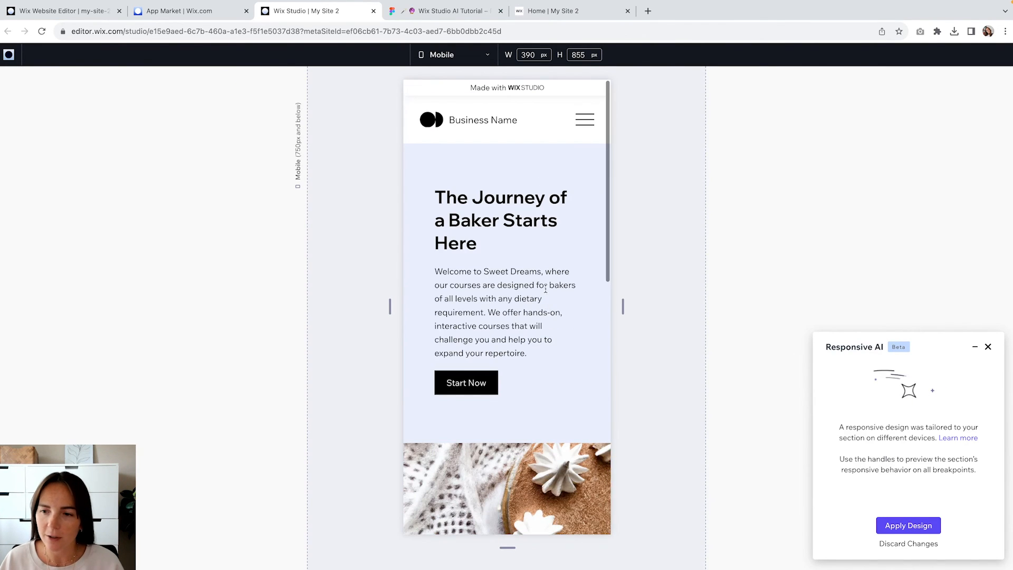
left_click(906, 526)
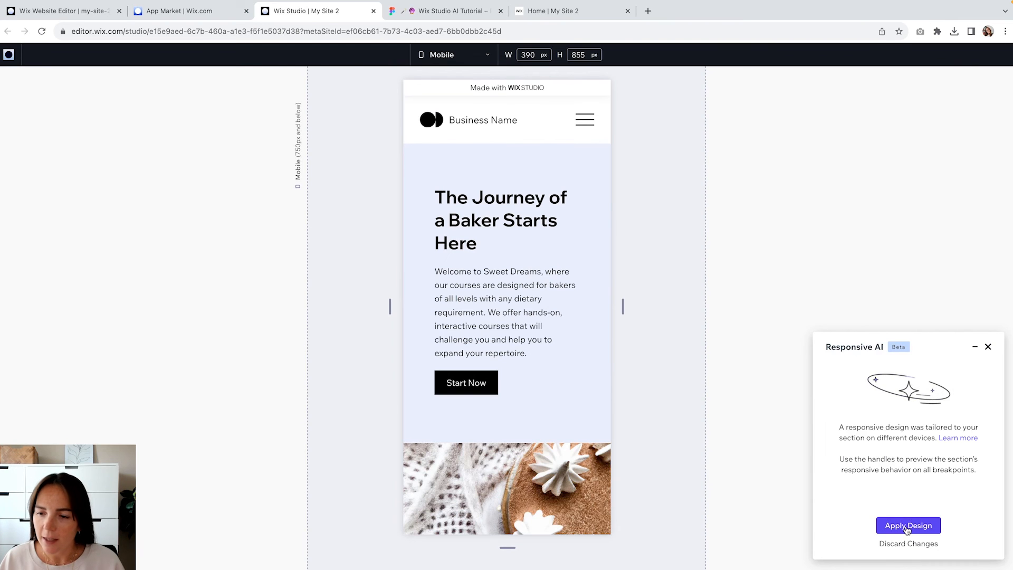
left_click(569, 370)
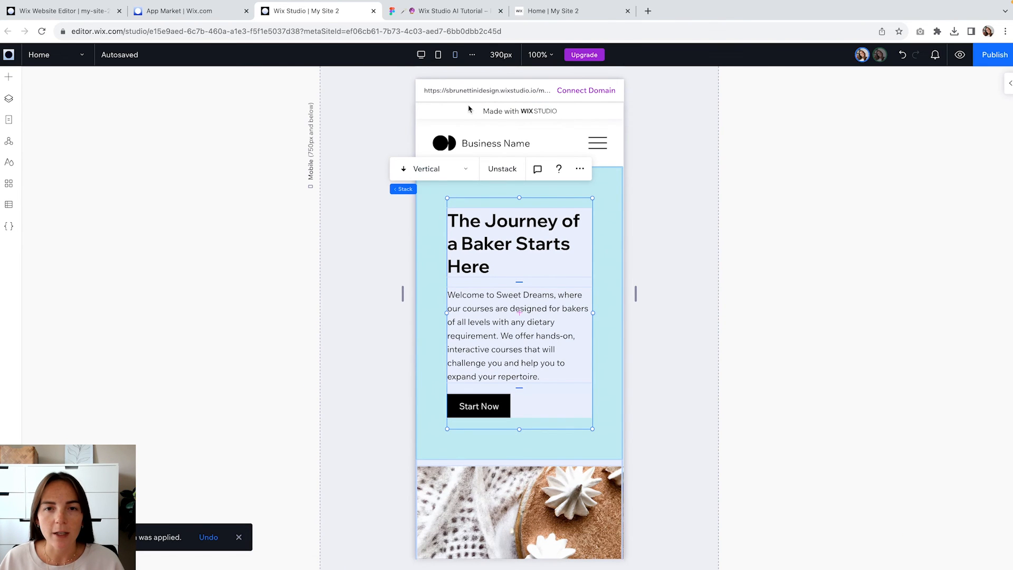
Generate a responsive design for the Get started section with Responsive AI, checking the mobile breakpoint, and apply it
left_click(420, 55)
left_click(490, 405)
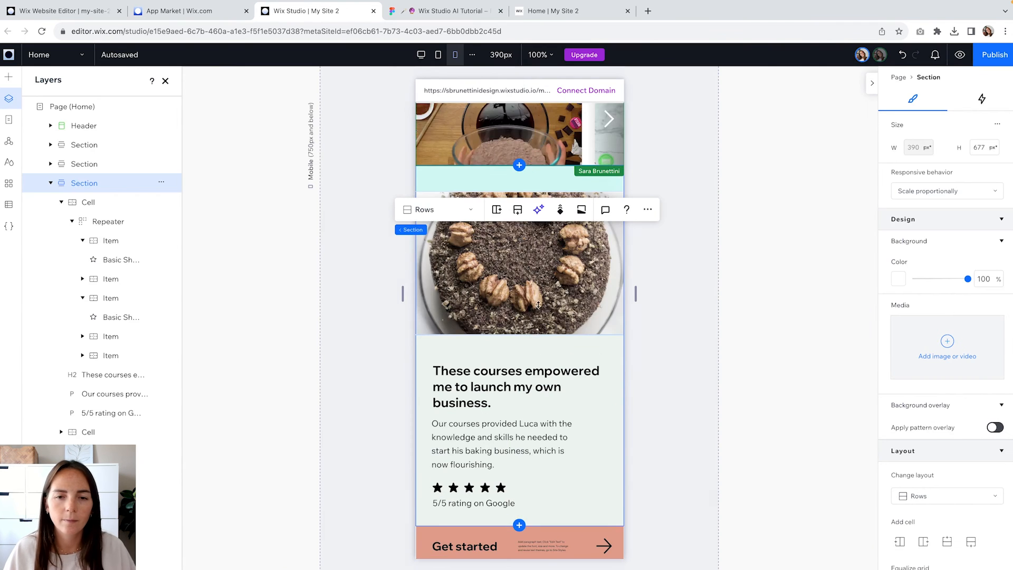
left_click(442, 371)
left_click(442, 373)
left_click(573, 336)
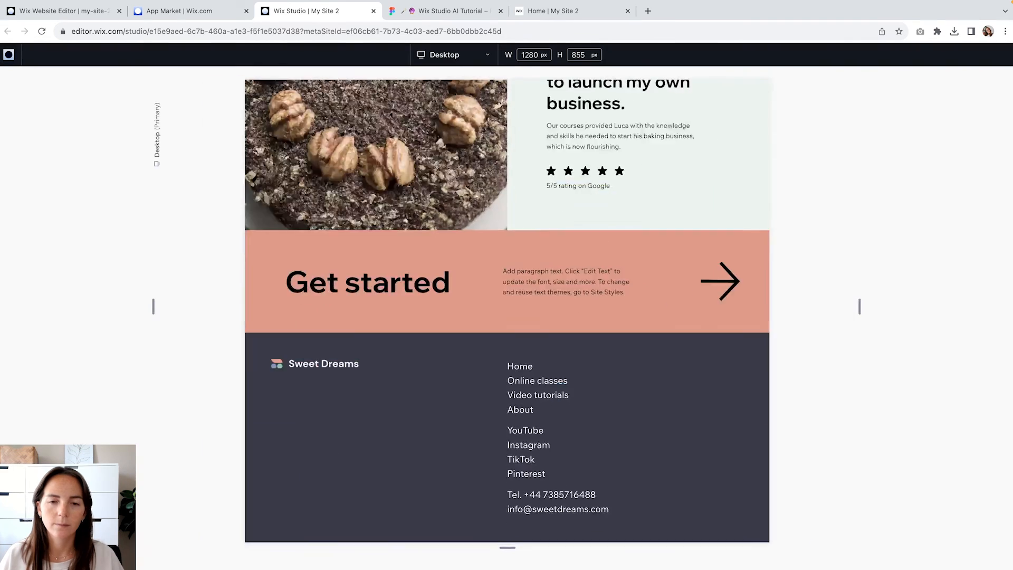
left_click(465, 55)
left_click(443, 157)
left_click(905, 527)
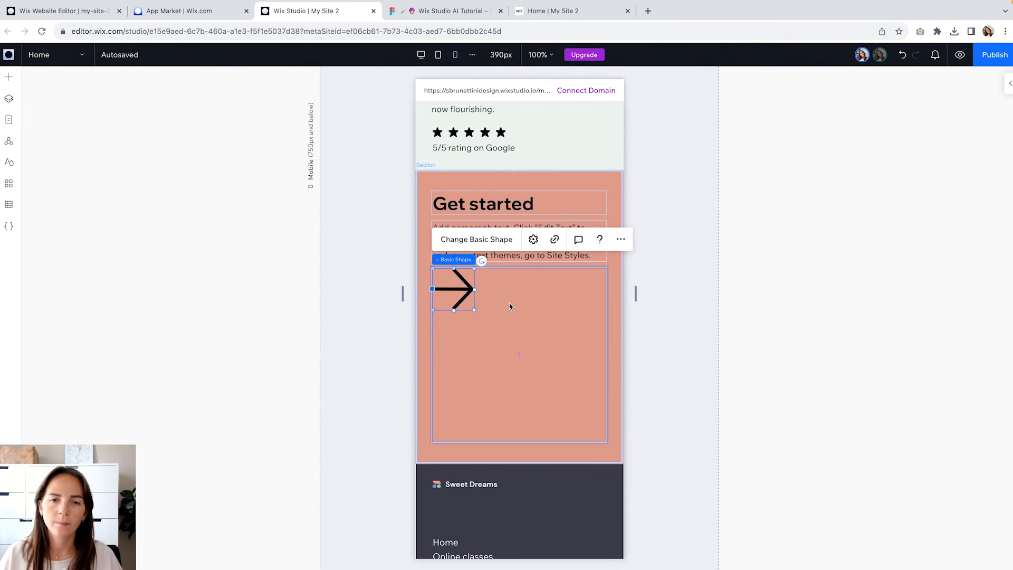
Publish the site and check the live home page from the hero section down to the footer
left_click(438, 367)
left_click(9, 99)
left_click(559, 480)
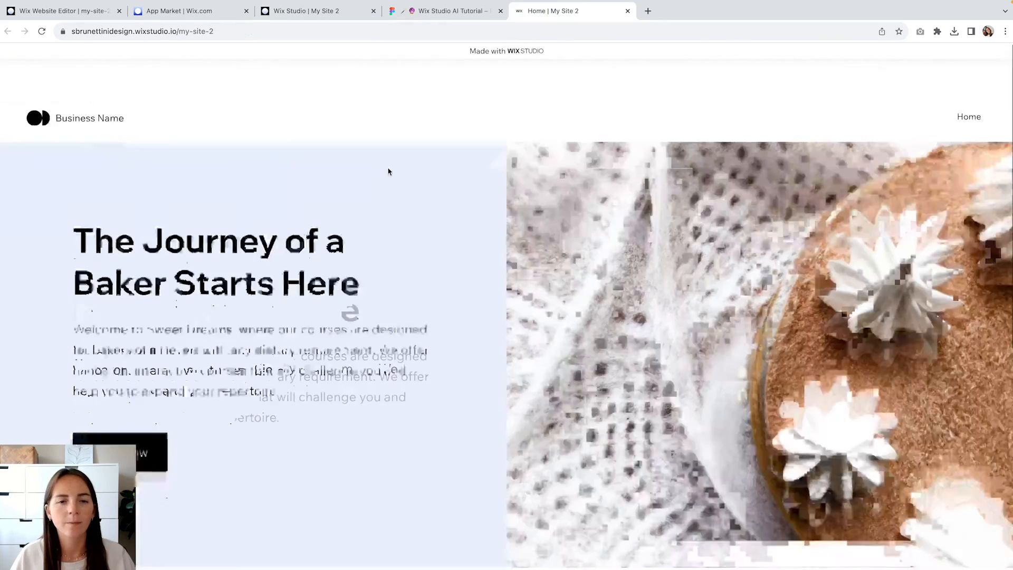
scroll(407, 237, "down", 15)
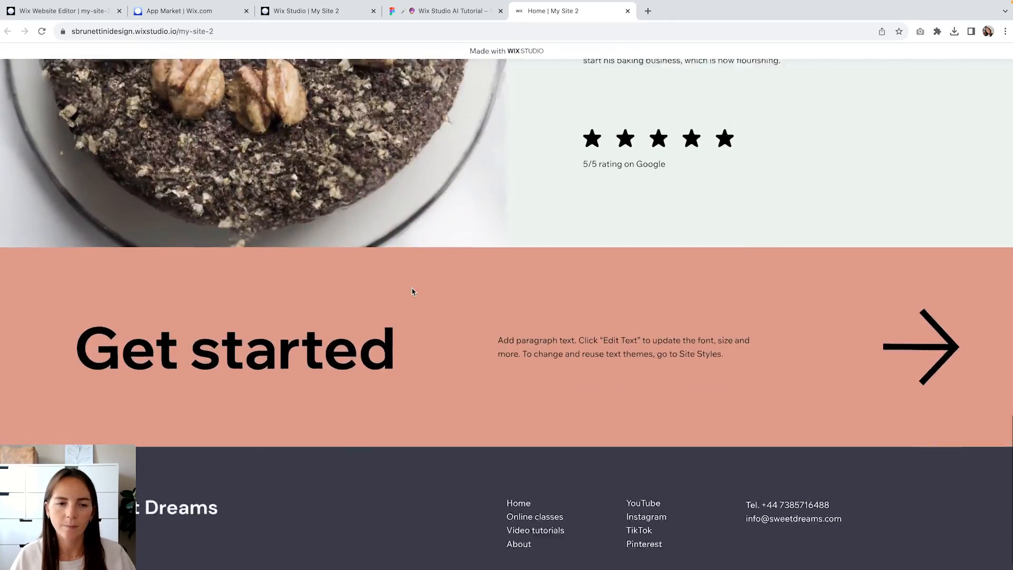
scroll(412, 292, "up", 10)
left_click(306, 10)
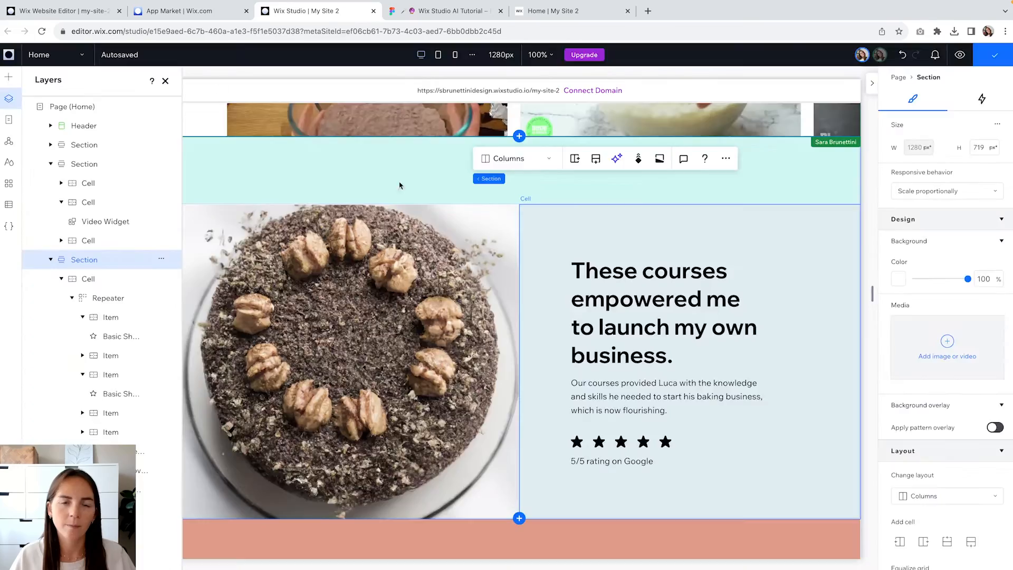
scroll(589, 295, "up", 10)
scroll(593, 294, "down", 3)
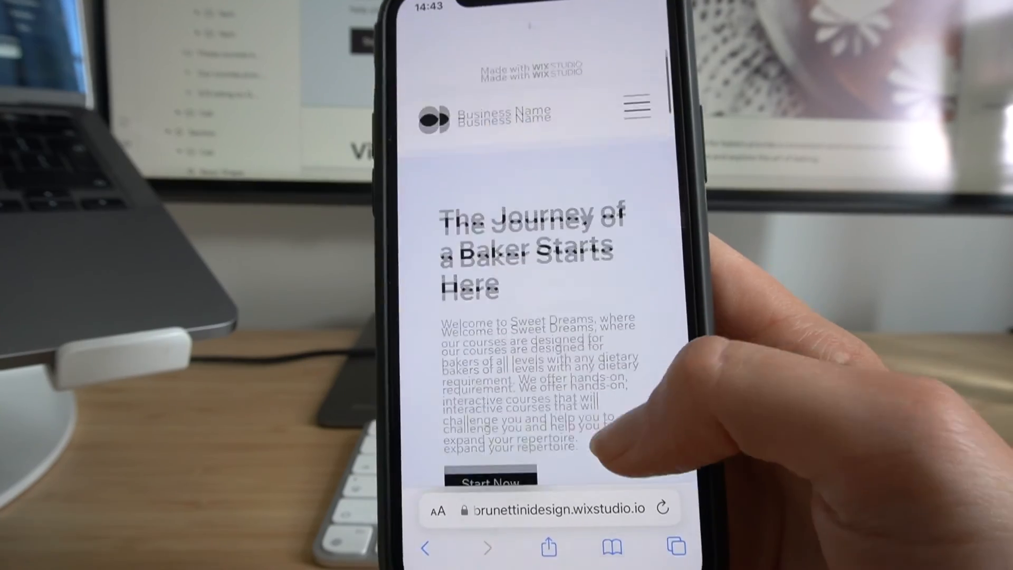
scroll(554, 290, "down", 5)
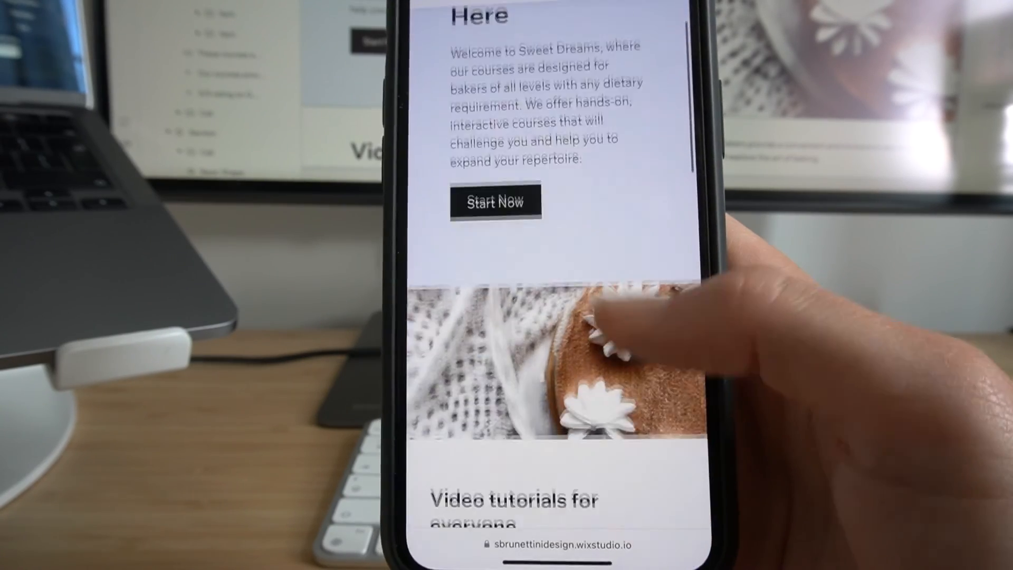
scroll(554, 290, "down", 8)
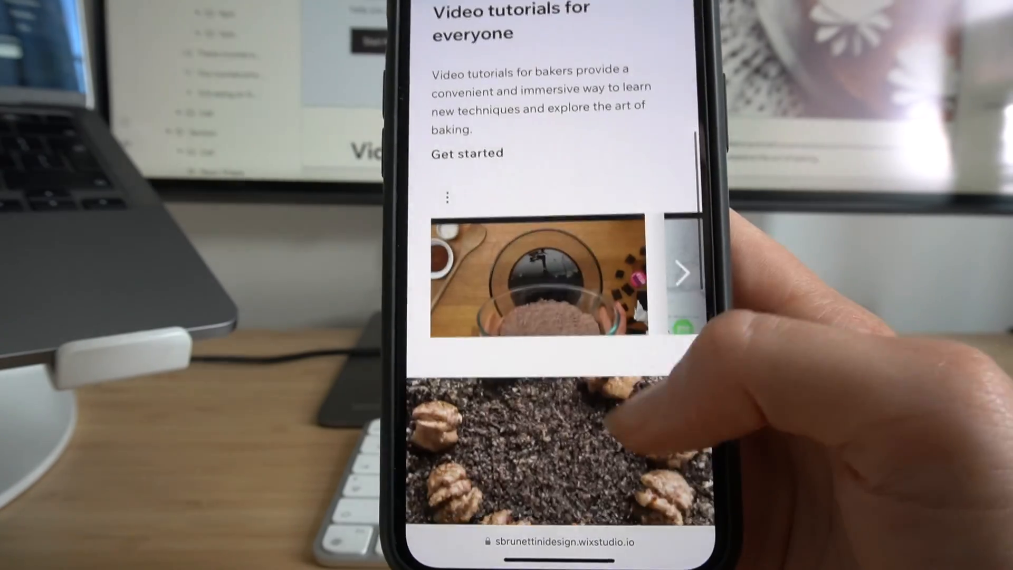
scroll(554, 290, "down", 10)
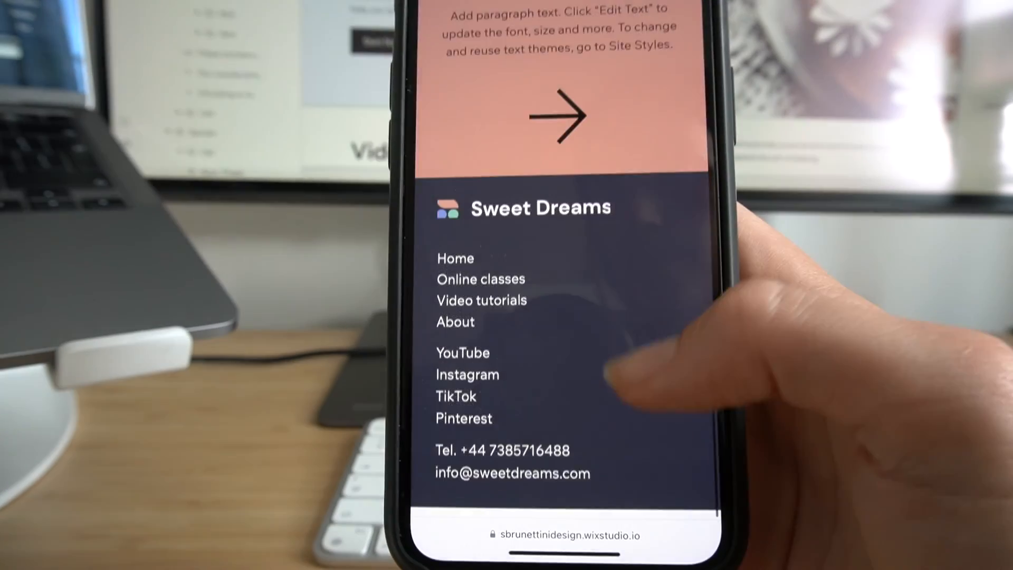
scroll(553, 290, "up", 12)
left_click(567, 293)
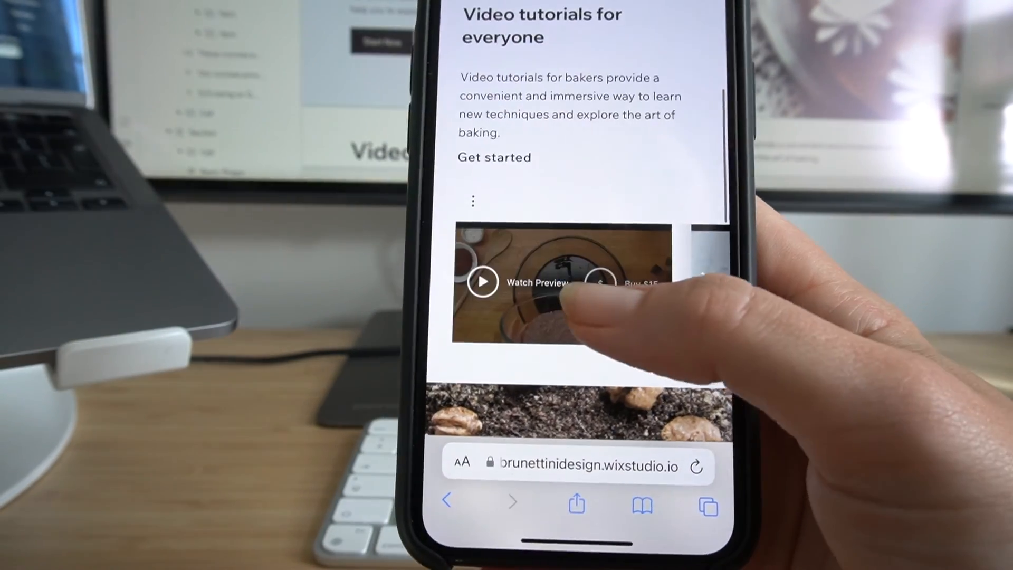
left_click(528, 293)
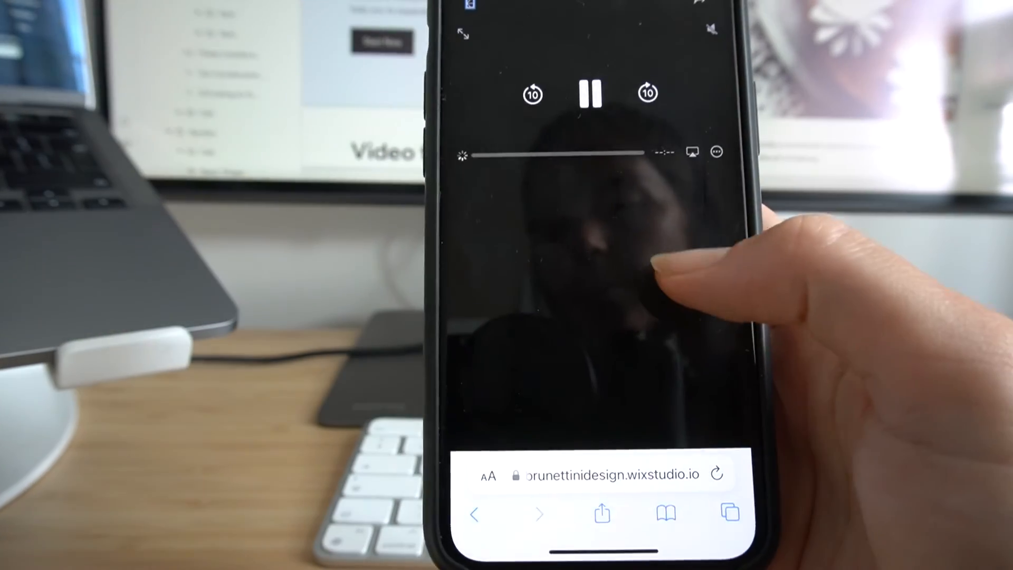